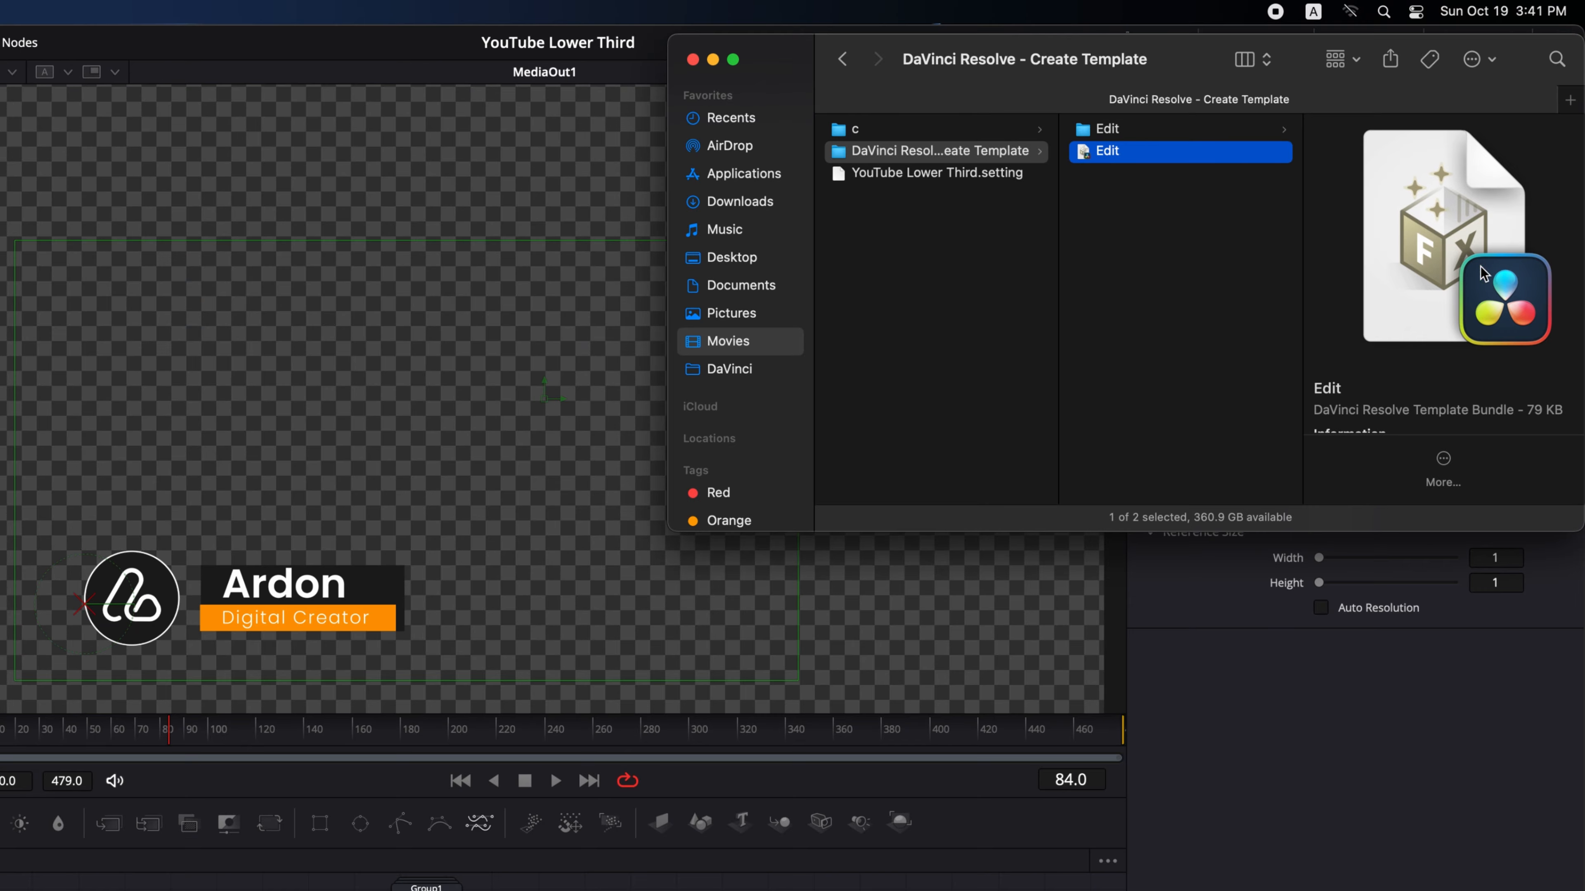
- Open the Edit template bundle to install it into DaVinci Resolve
double_click(1485, 275)
click(742, 603)
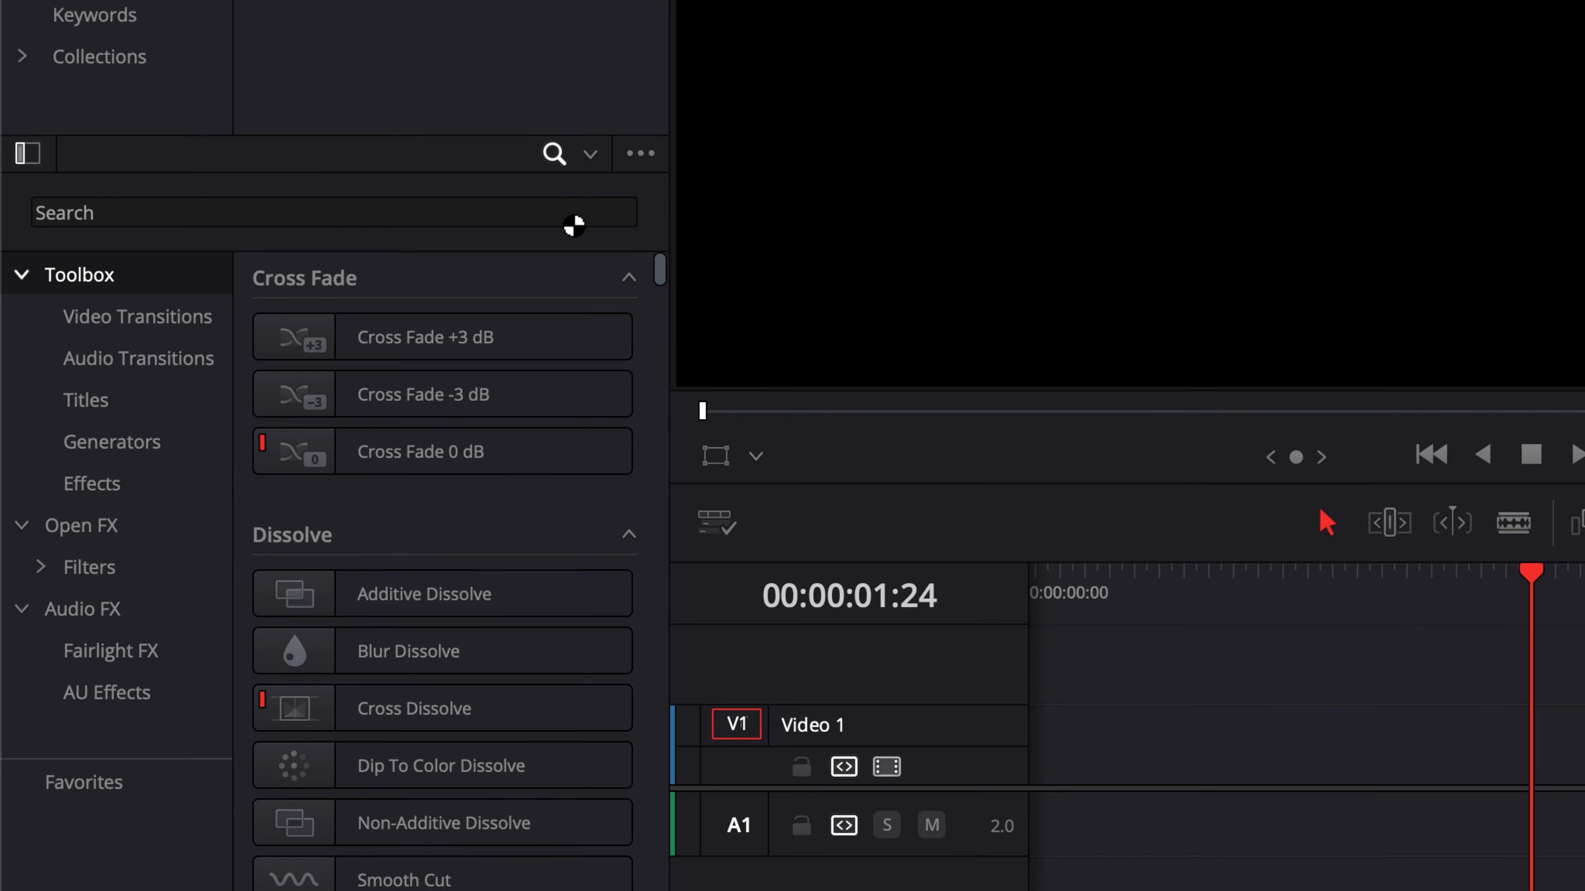
- Search the effects library for YouTube Lower Third and add that title to track V1
click(485, 286)
text(YouTube Lower Third)
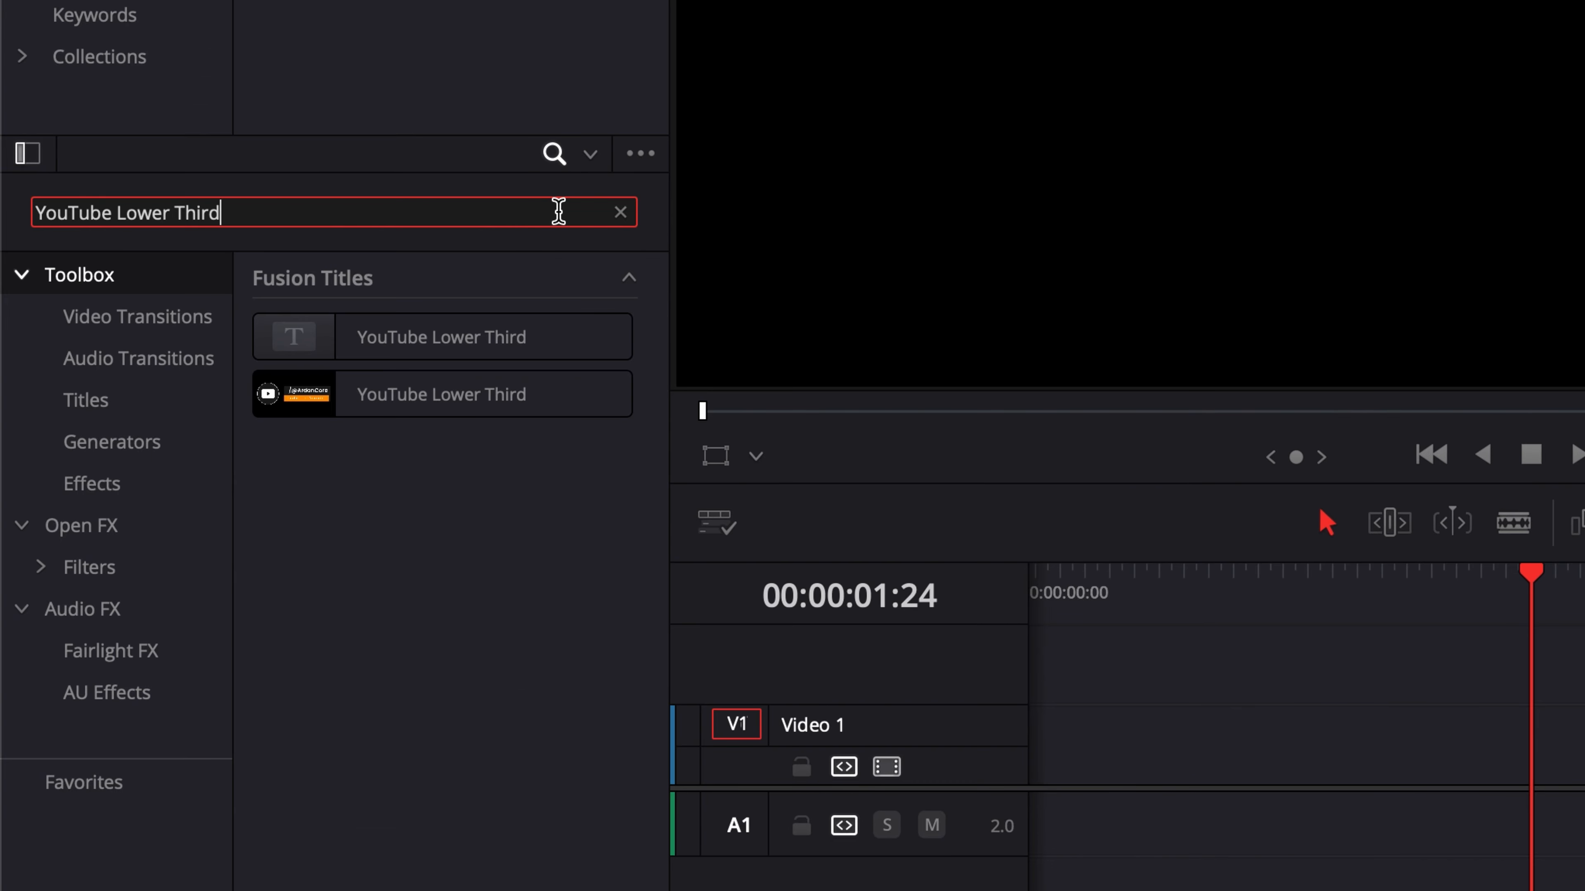
drag(300, 395, 1015, 787)
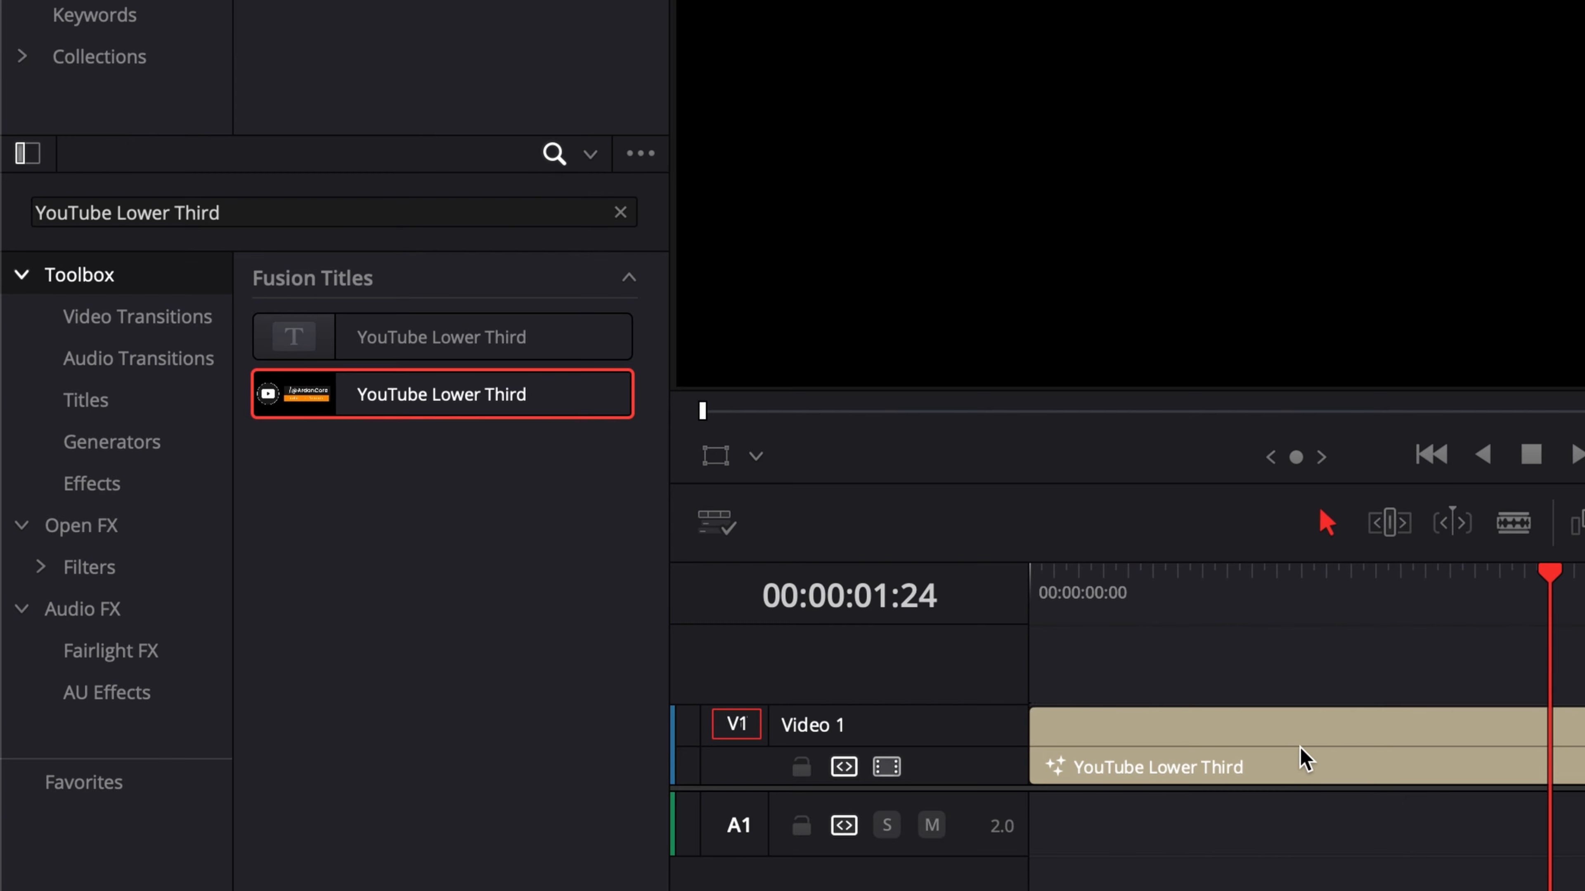
click(1306, 750)
scroll(1217, 679, down, 8)
scroll(1220, 687, down, 1)
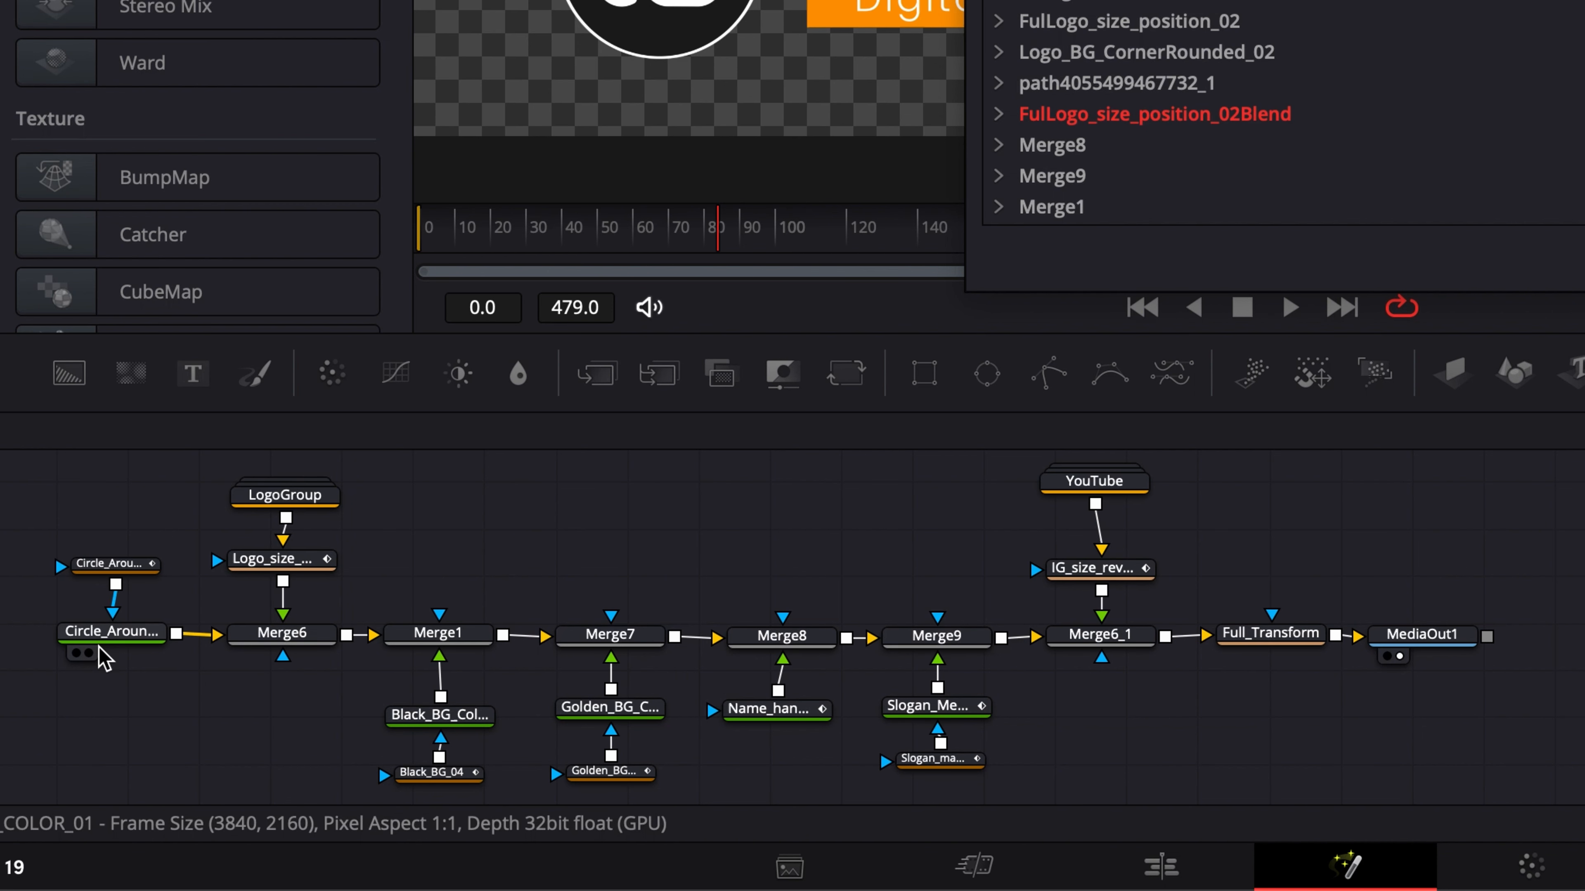
- In the macro editor, export the Type and top-left color controls of Circle_Around_Logo_icon_COLOR_01
click(115, 637)
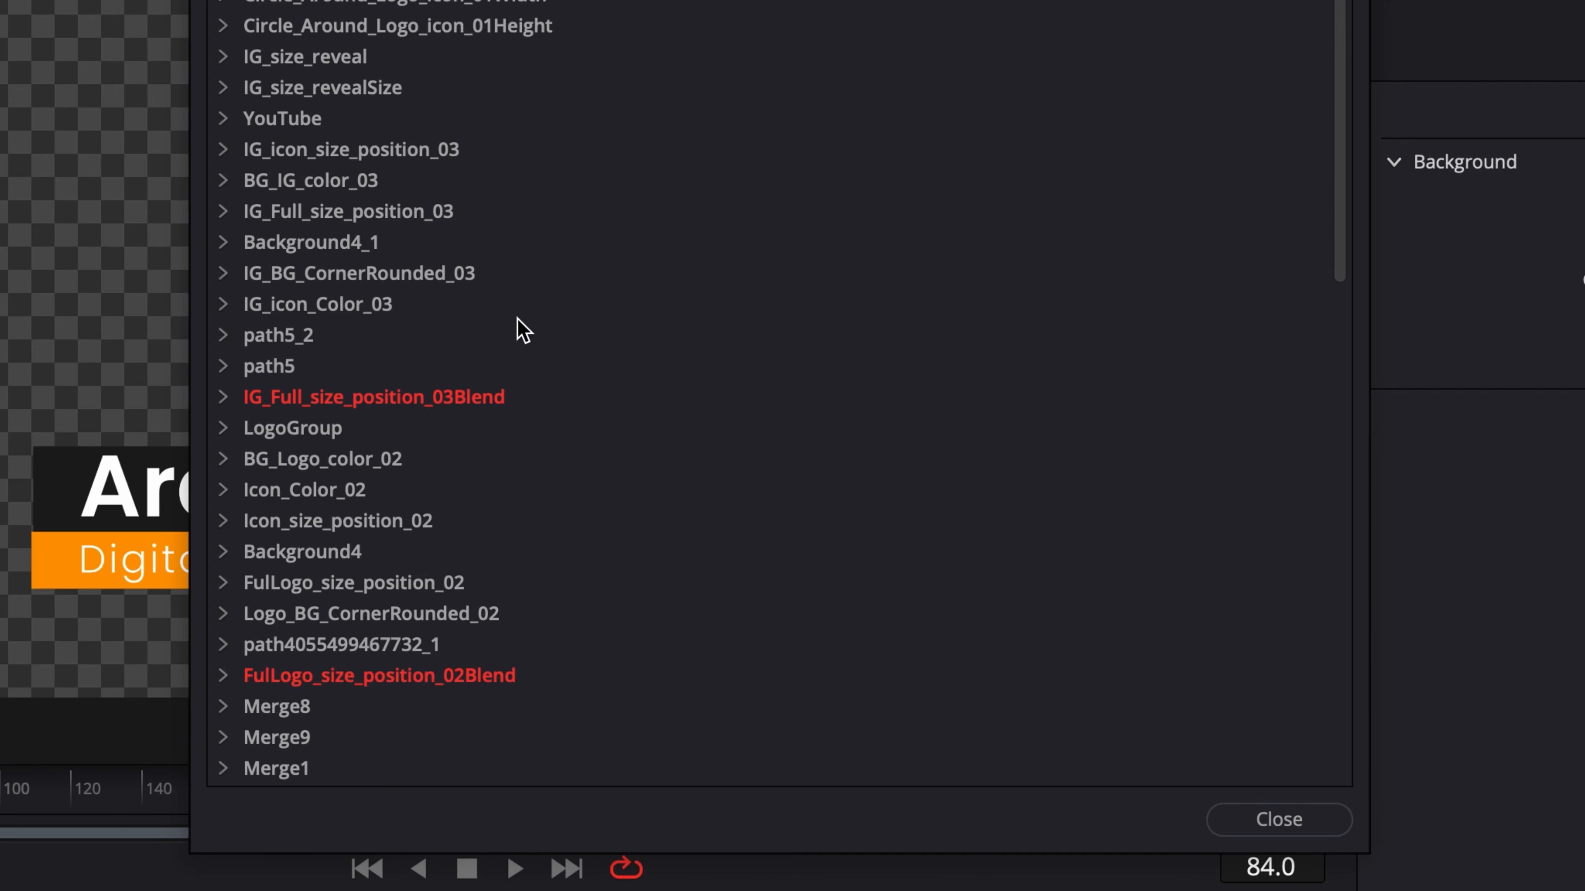
scroll(523, 329, down, 5)
click(223, 645)
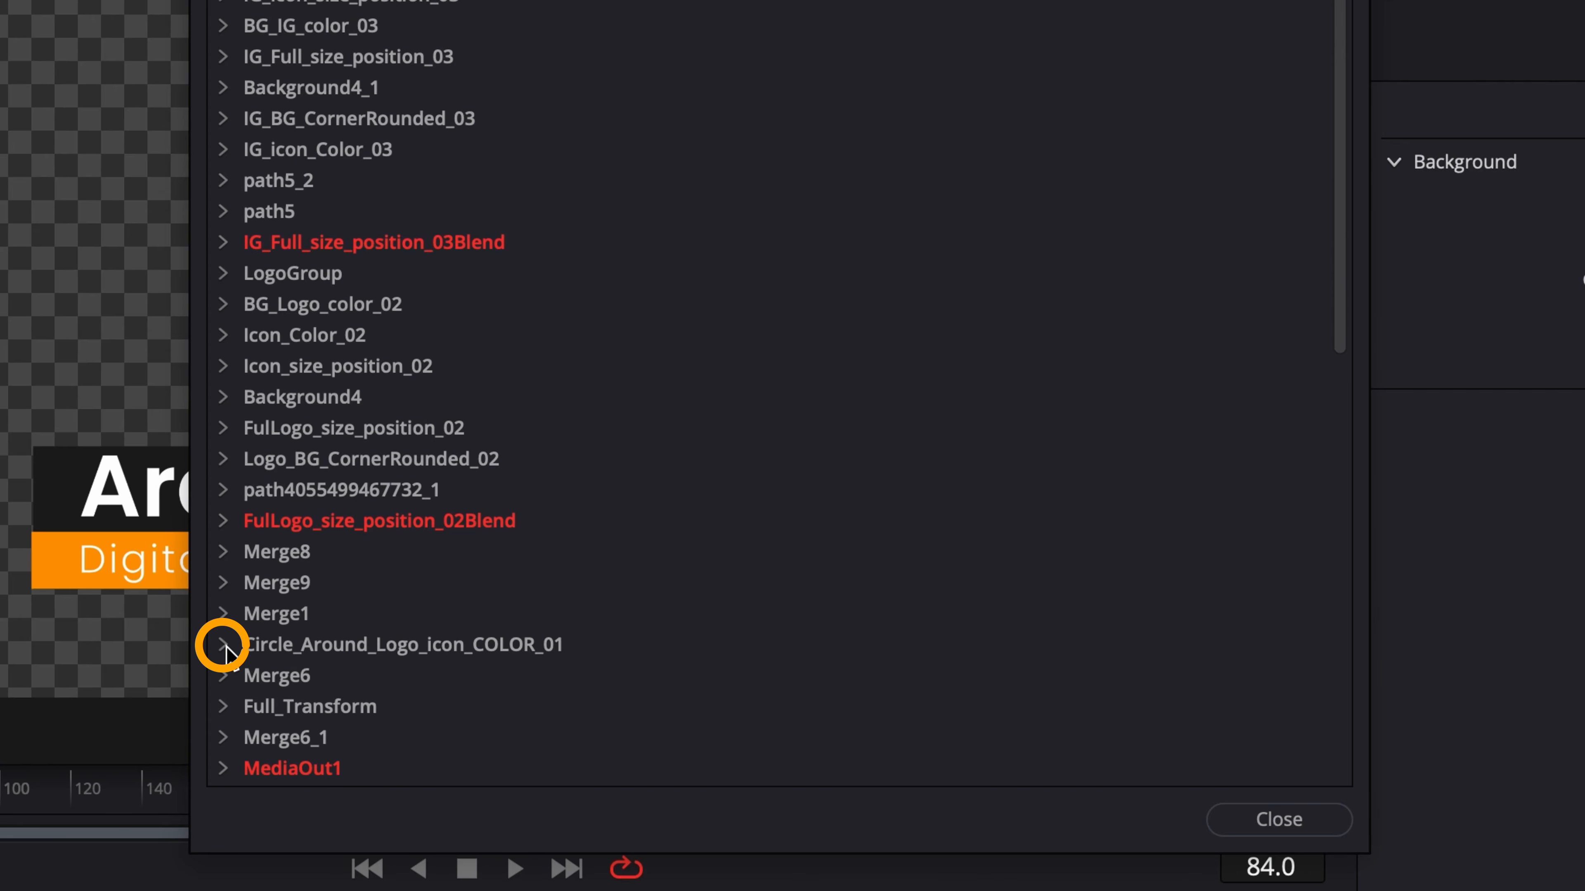
scroll(415, 555, down, 10)
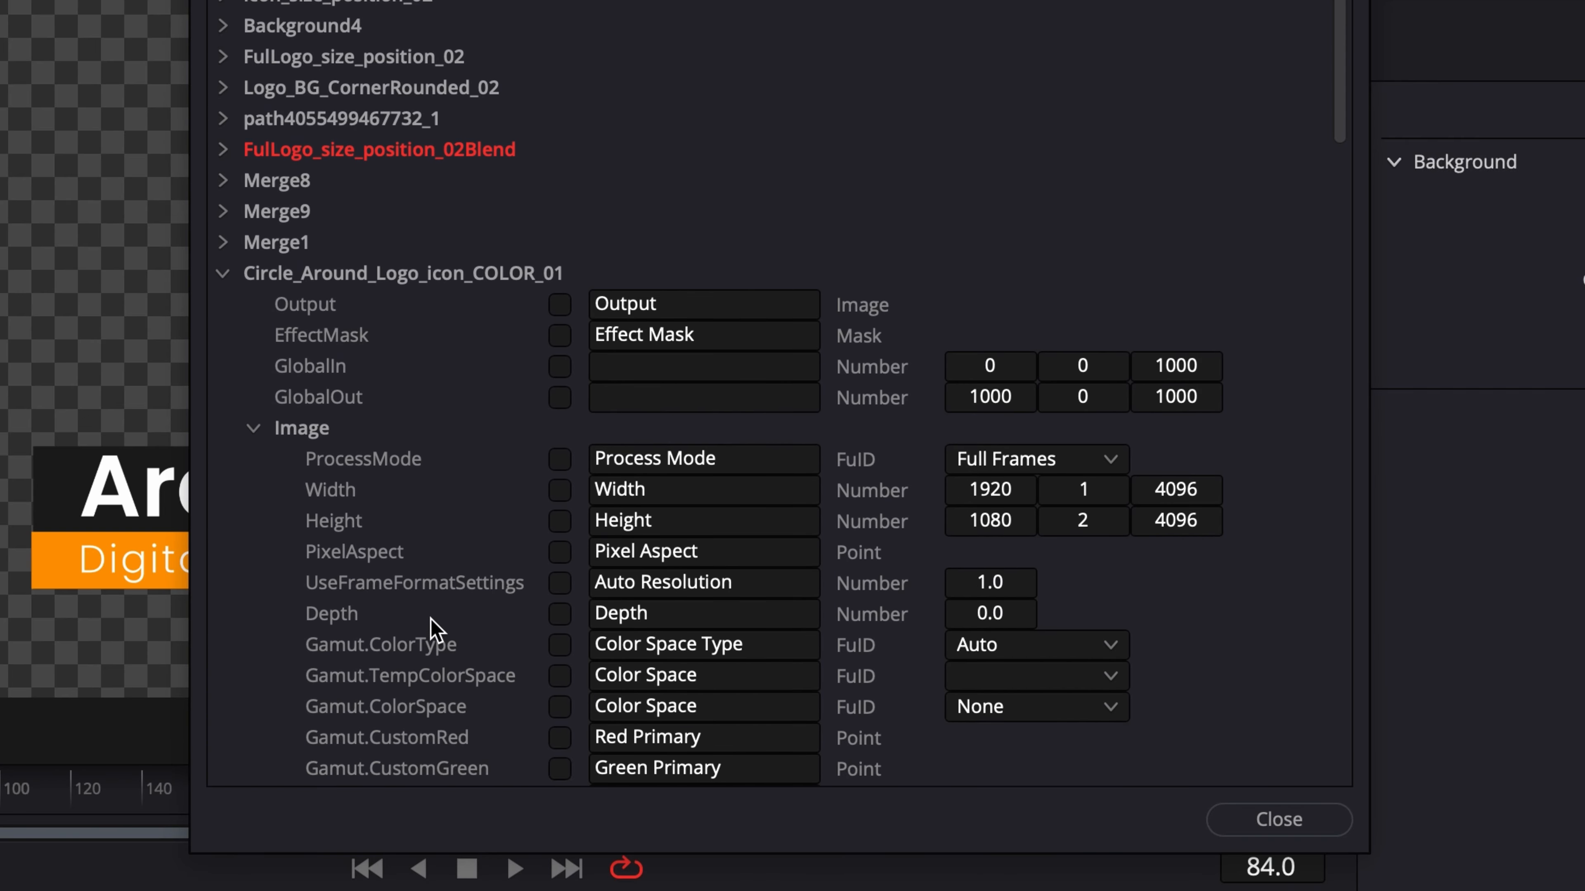
click(255, 398)
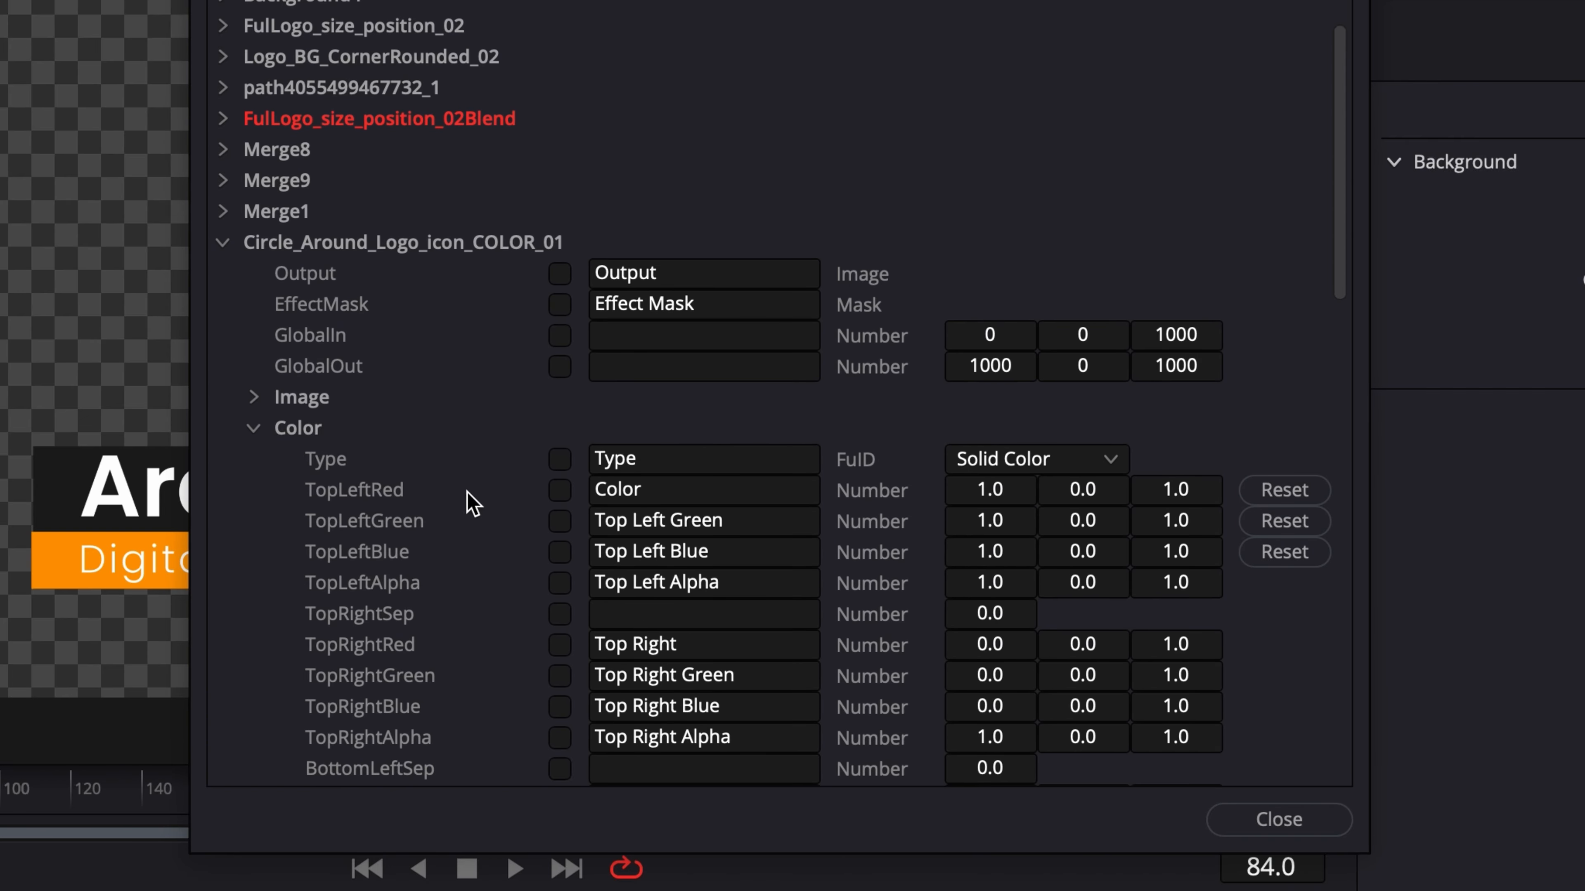
scroll(470, 493, down, 1)
click(560, 428)
click(560, 459)
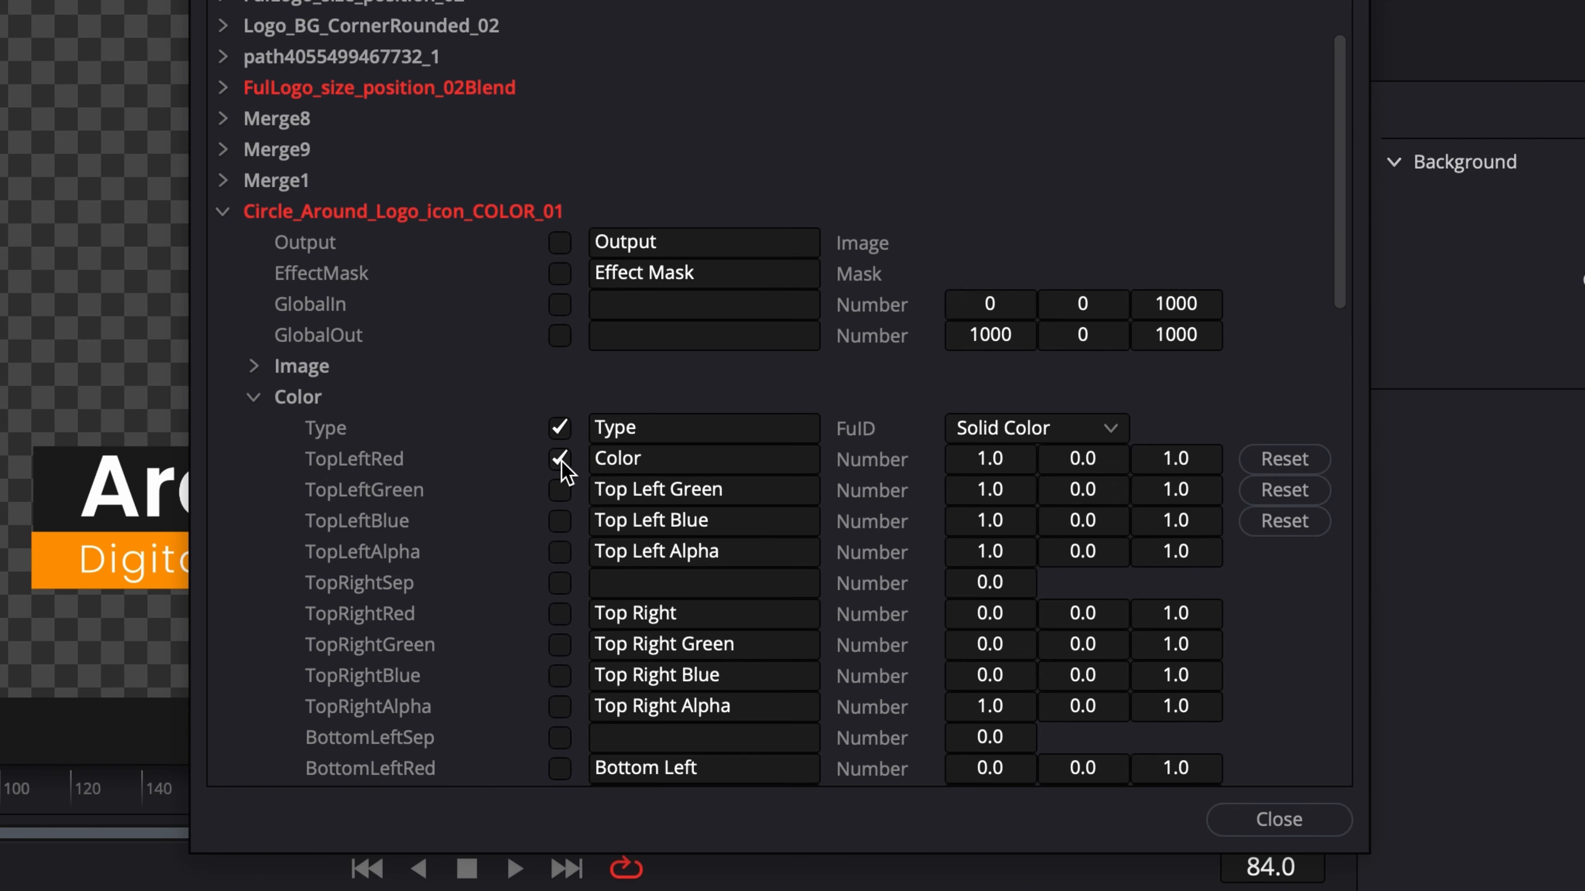
click(560, 521)
- Export the Type and top-left red, green and blue color controls of Black_BG_Color_04
click(223, 212)
scroll(251, 656, down, 6)
click(223, 645)
scroll(250, 653, down, 8)
click(254, 521)
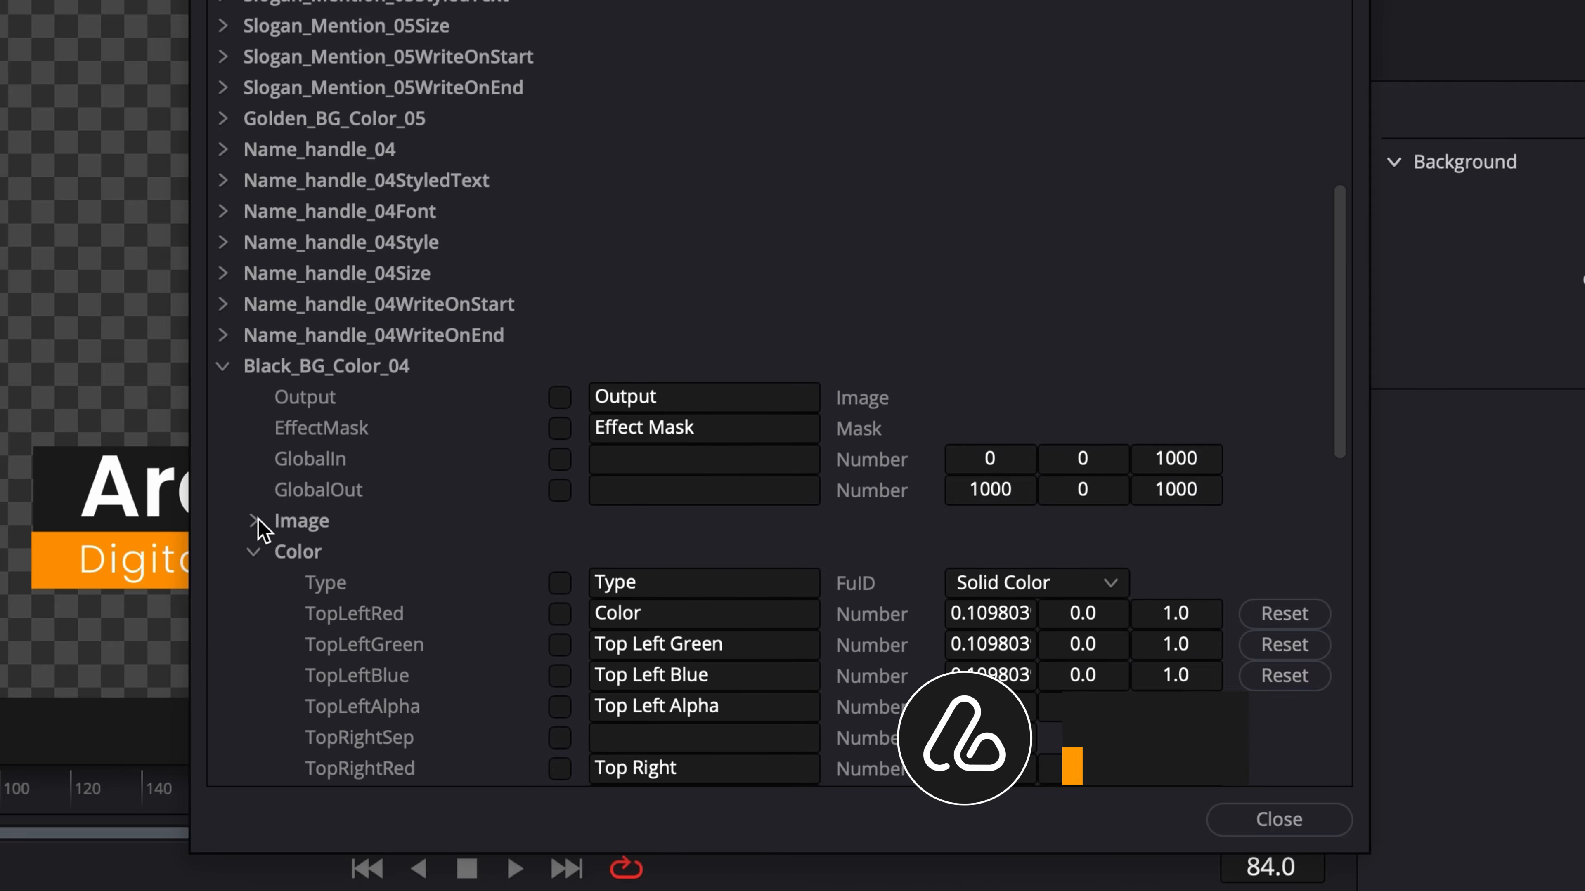
scroll(281, 537, down, 2)
click(559, 459)
click(560, 489)
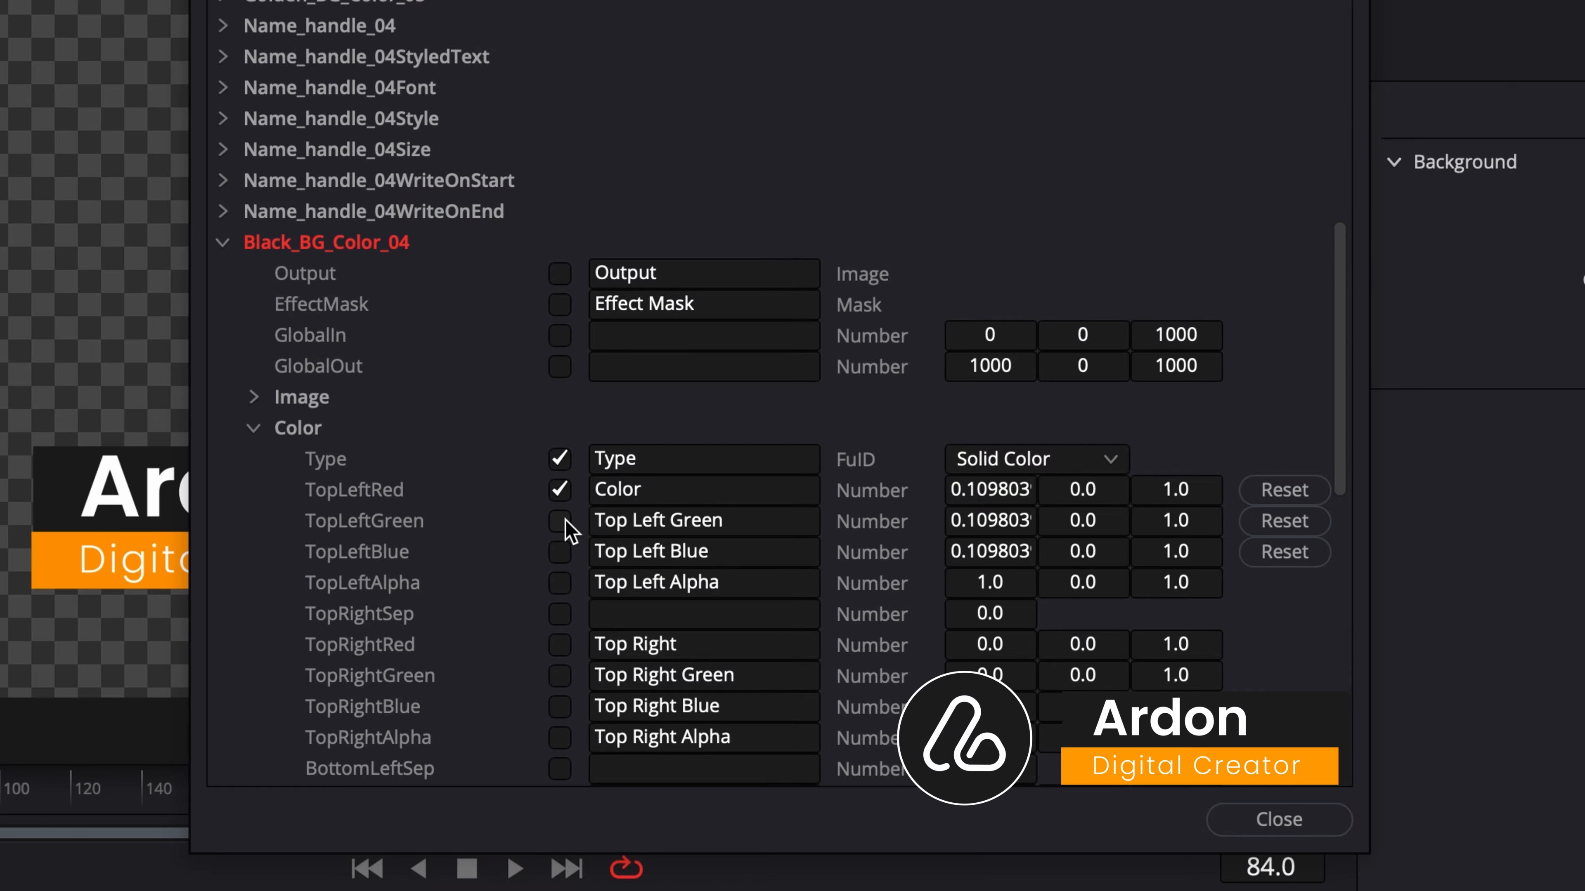
click(559, 551)
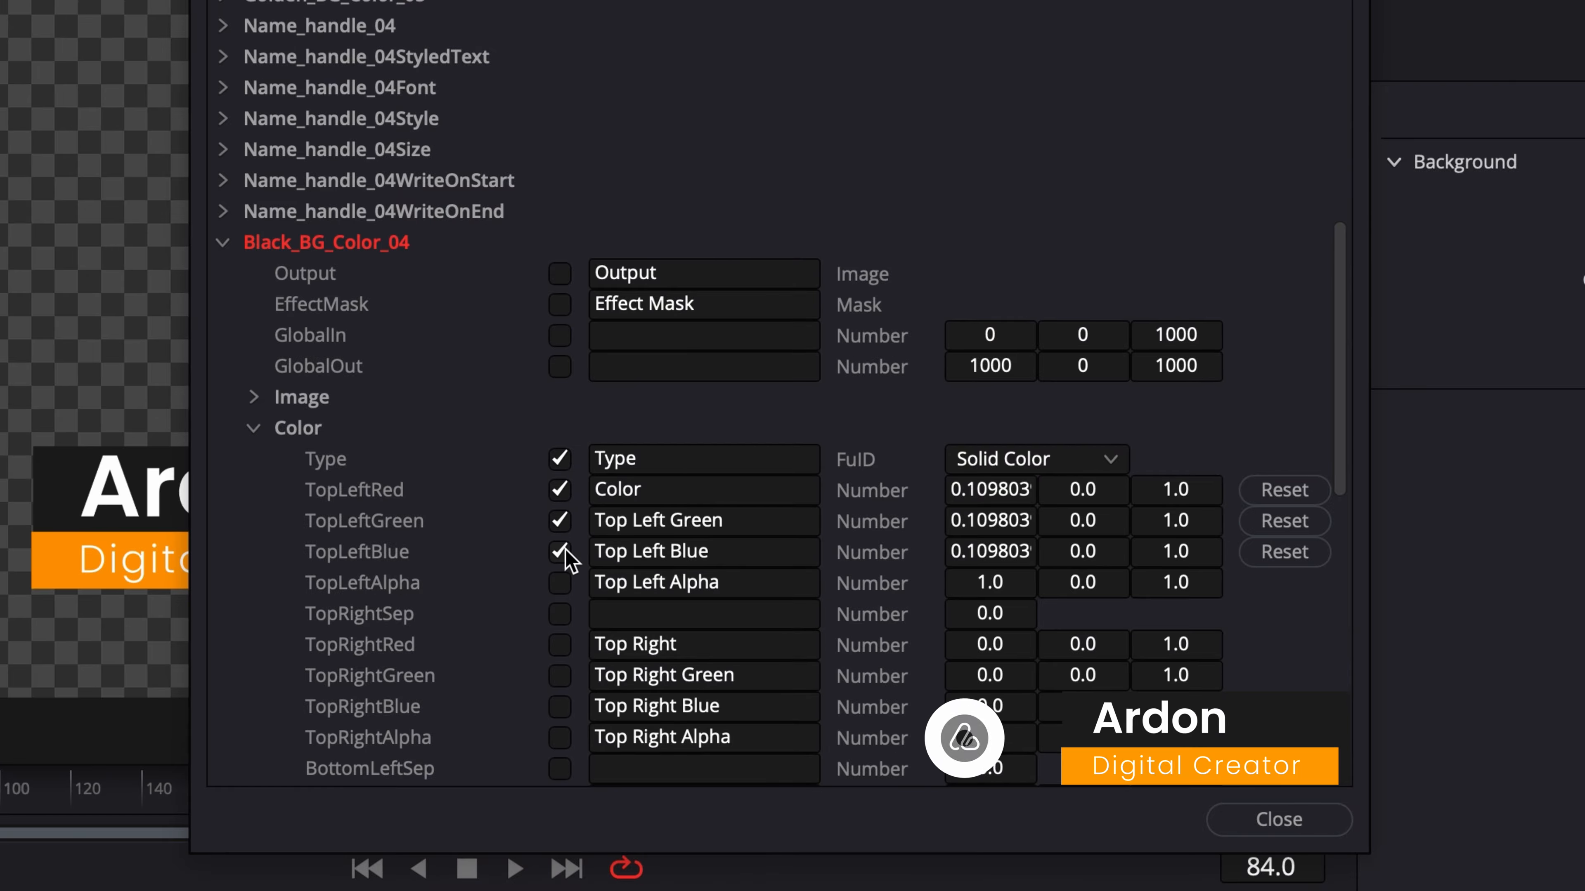
- Export the Type and top-left red, green and blue color controls of Golden_BG_Color_05
click(232, 245)
click(223, 119)
click(253, 273)
click(560, 335)
click(560, 366)
click(559, 397)
click(560, 427)
click(231, 118)
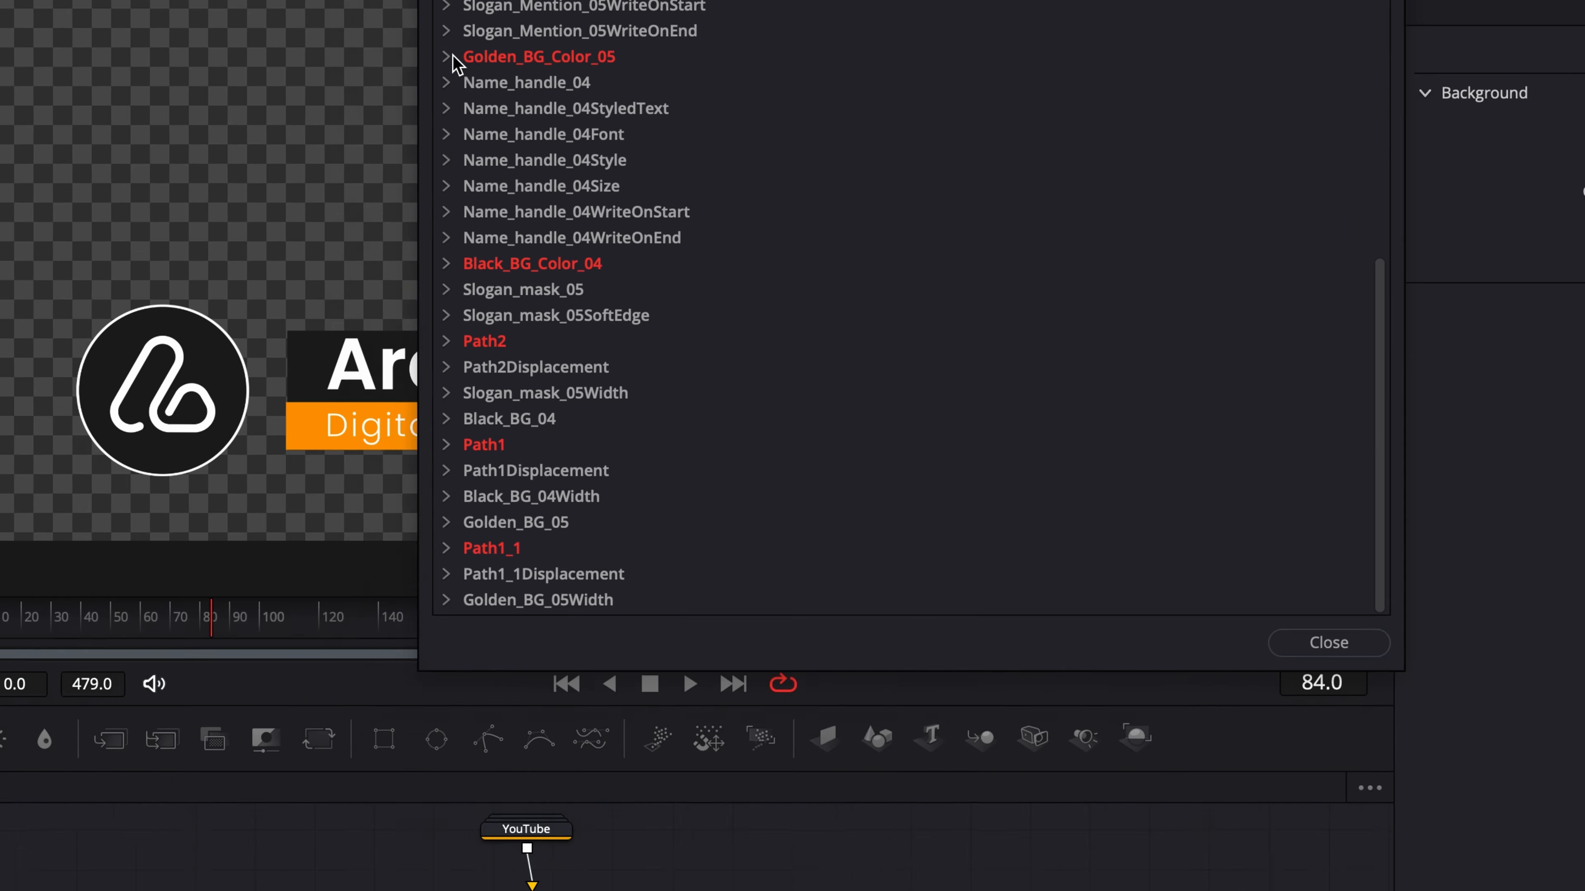
- Export Name_handle_04's Styled Text, Font, Style and red, green and blue color controls
click(0, 890)
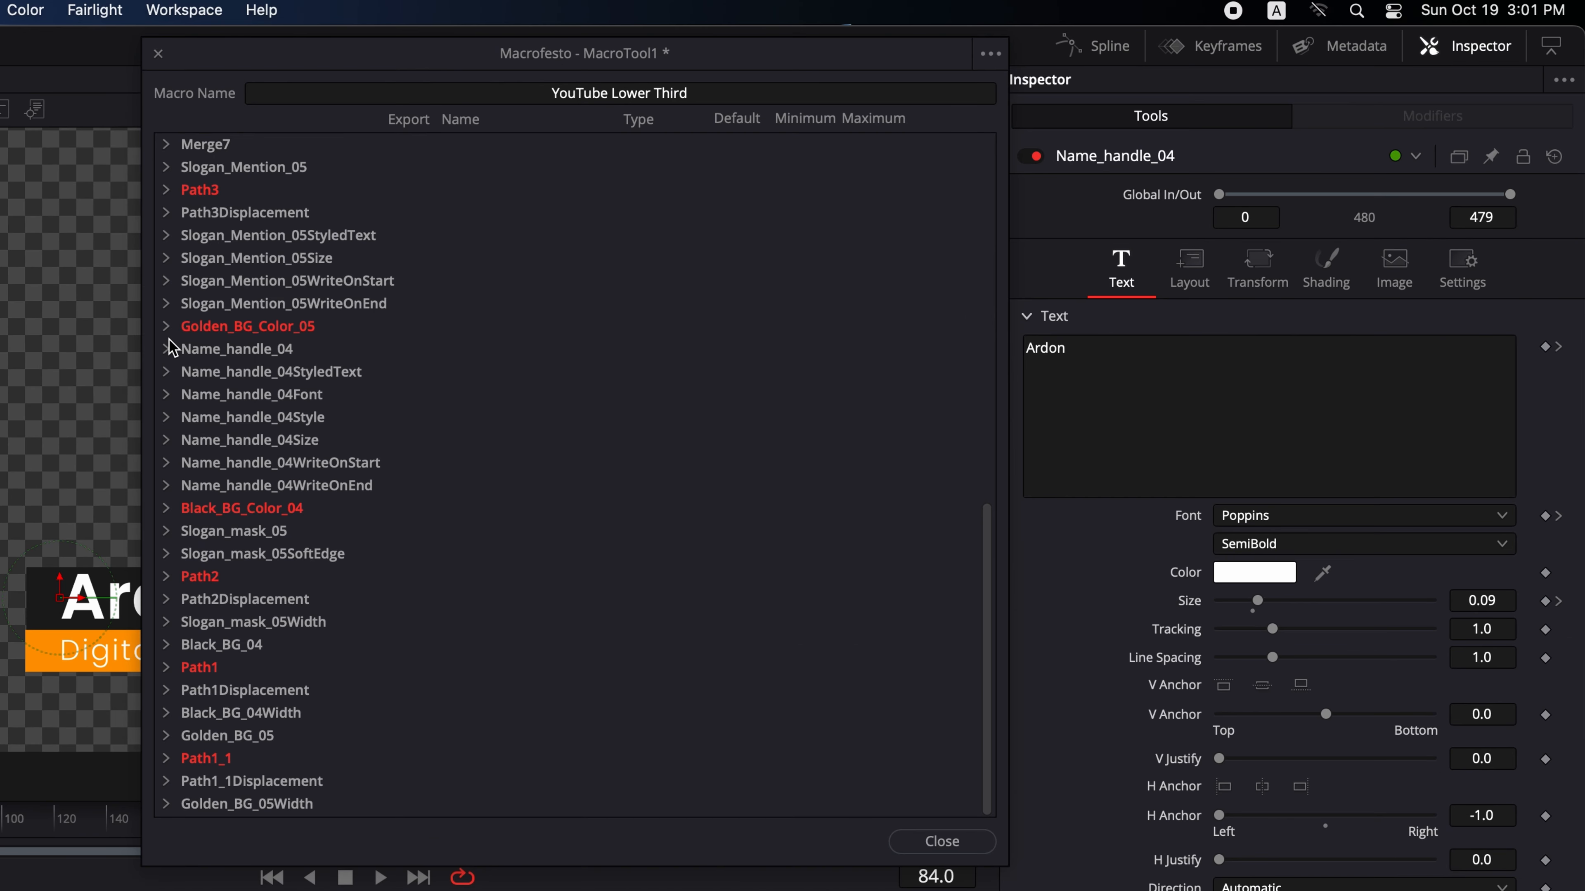
click(167, 350)
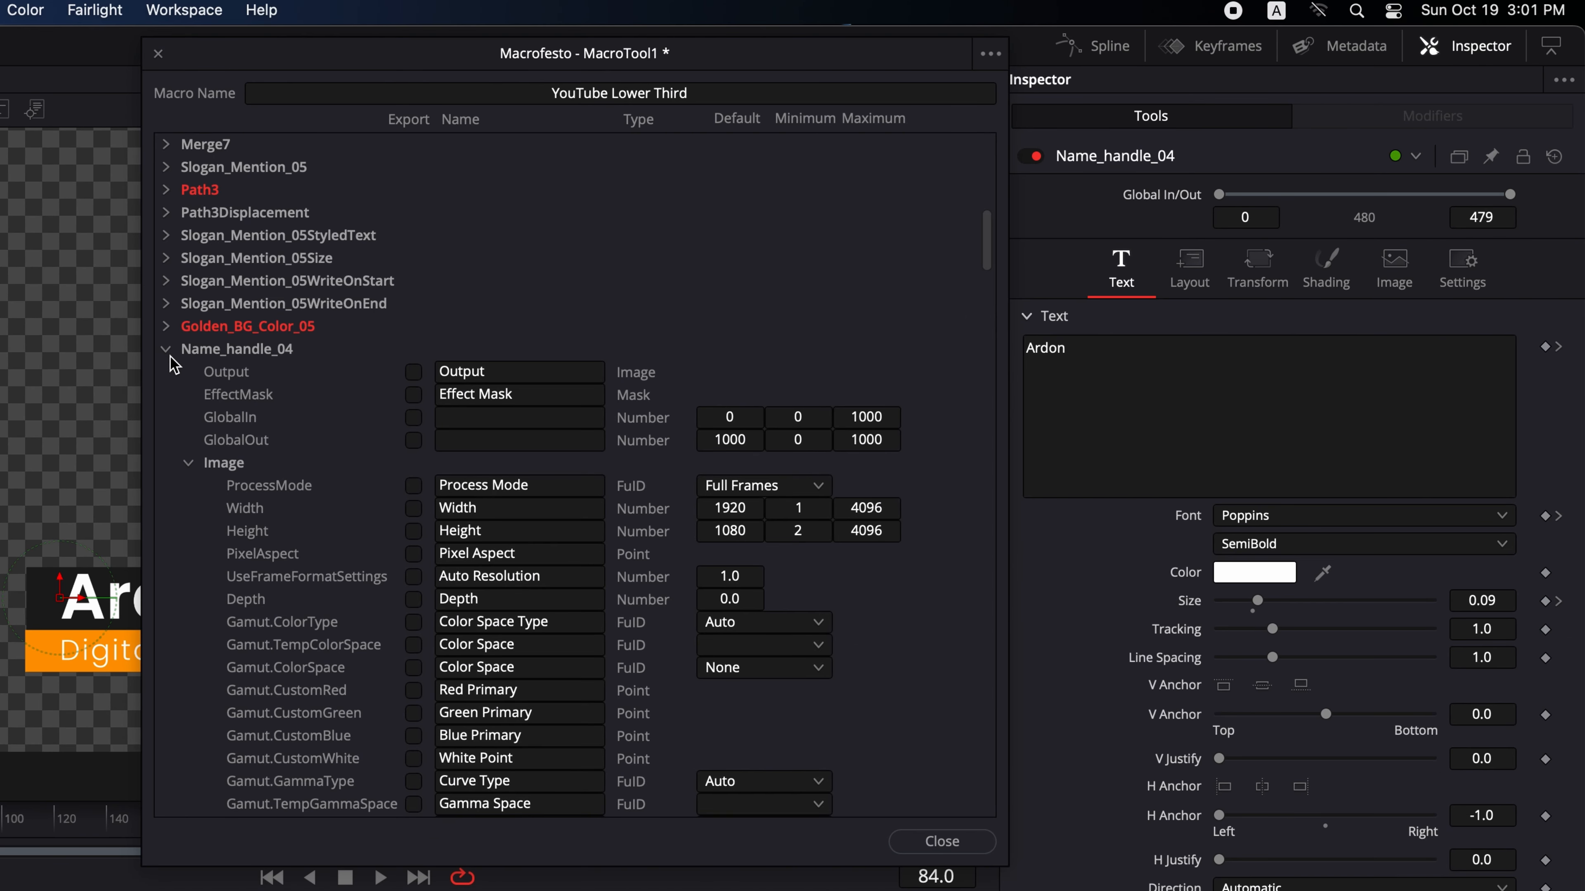
click(187, 463)
click(188, 486)
click(413, 508)
click(413, 531)
click(413, 554)
click(413, 576)
click(413, 599)
click(413, 622)
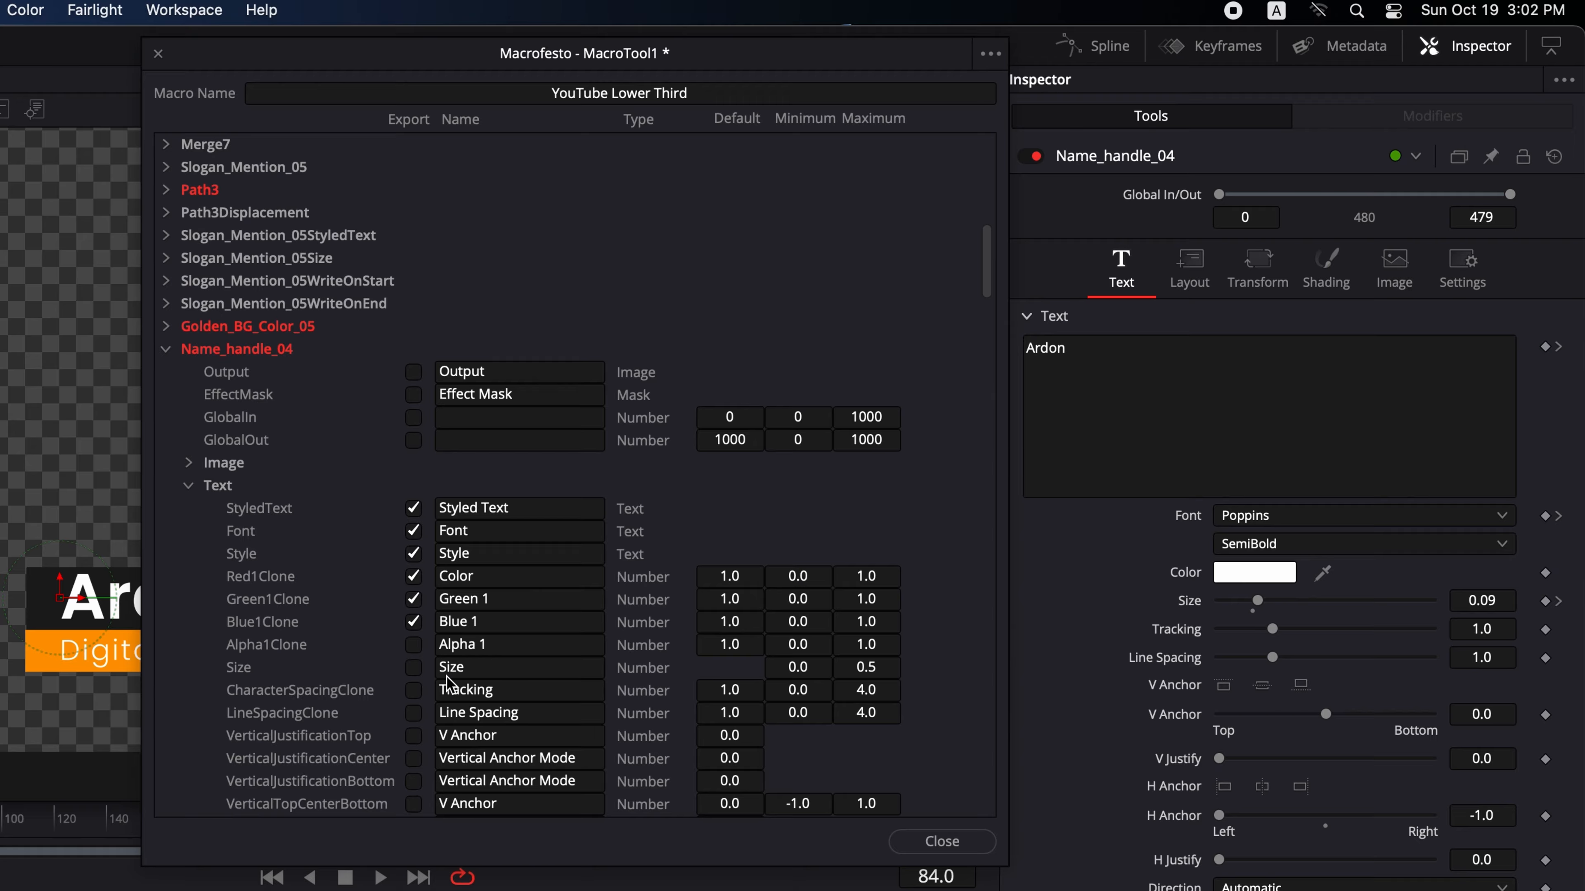
- Export Name_handle_04's layout Size control and remove its Center from the export
click(1558, 601)
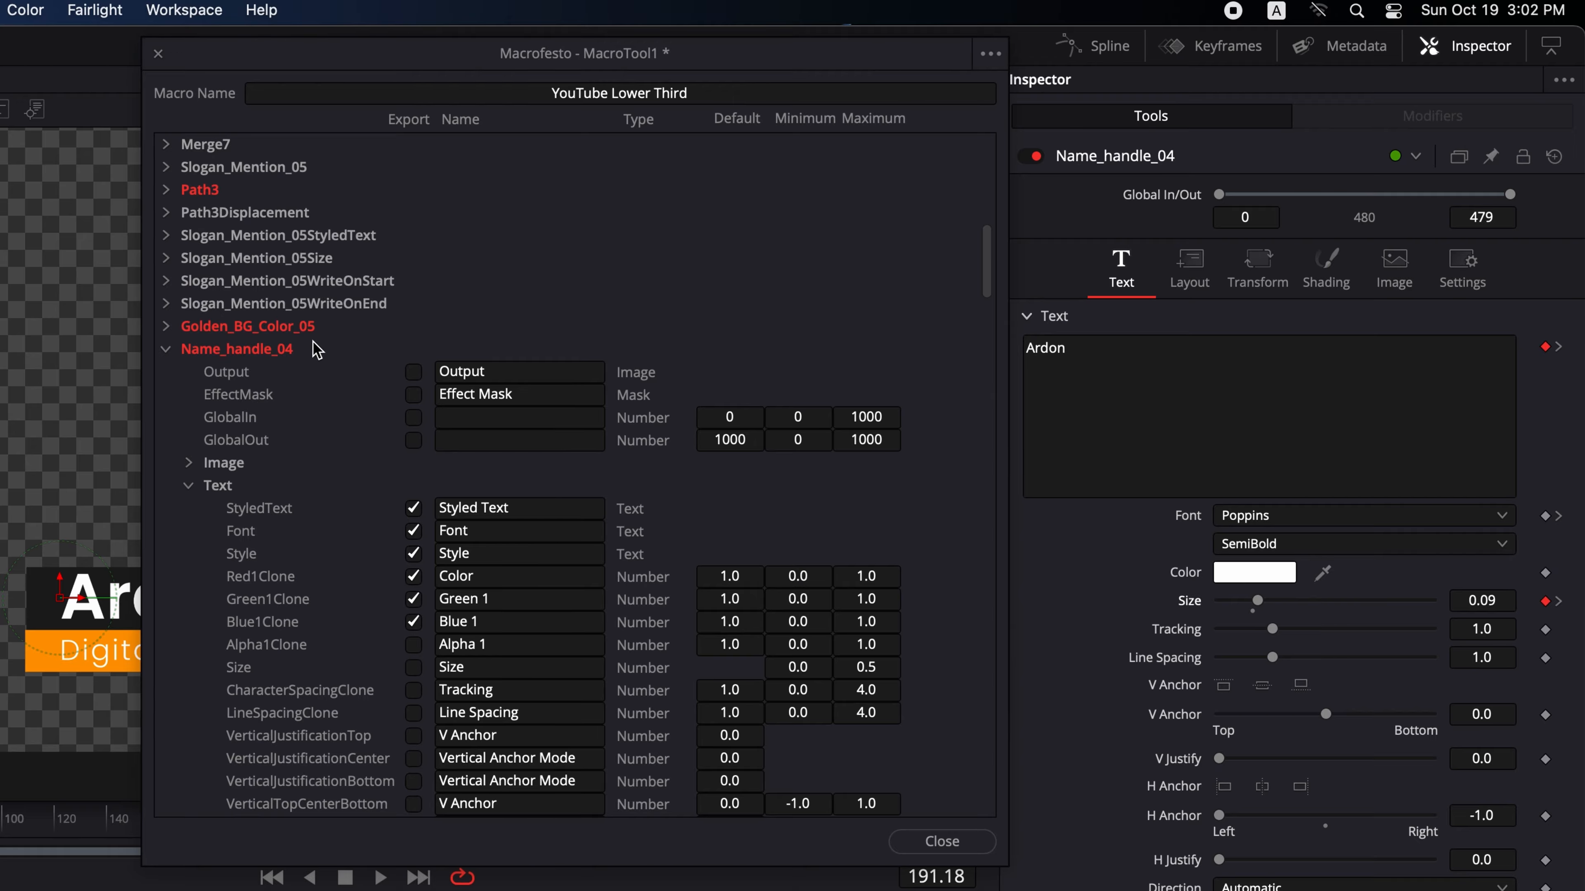
click(188, 485)
click(188, 508)
click(1188, 275)
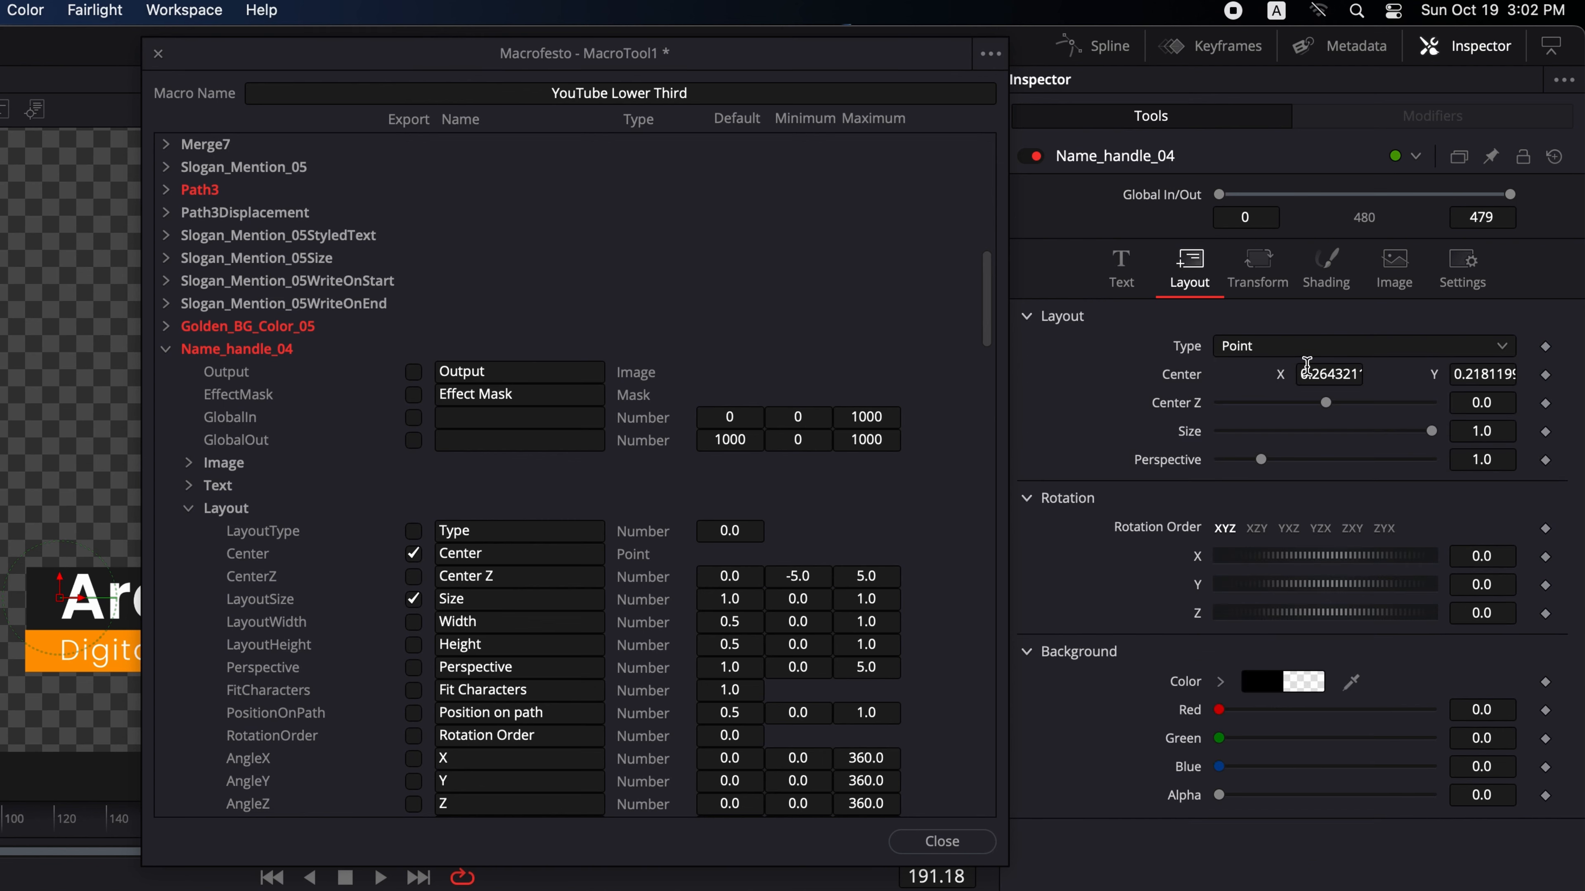
click(1321, 377)
click(413, 553)
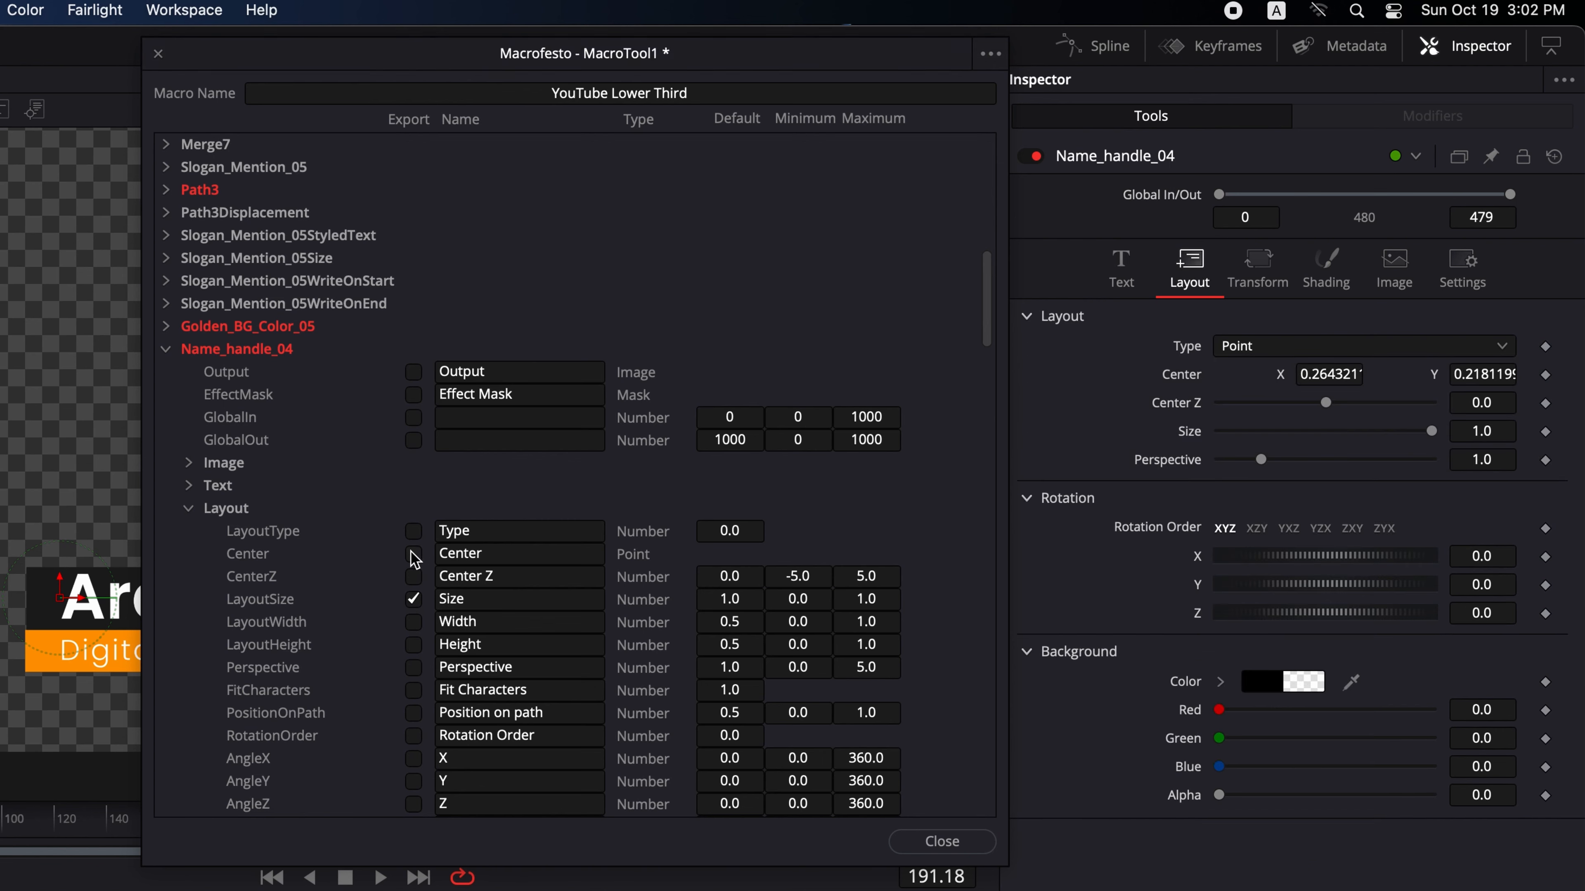
- Export Slogan_Mention_05's Styled Text and layout Size controls
click(166, 349)
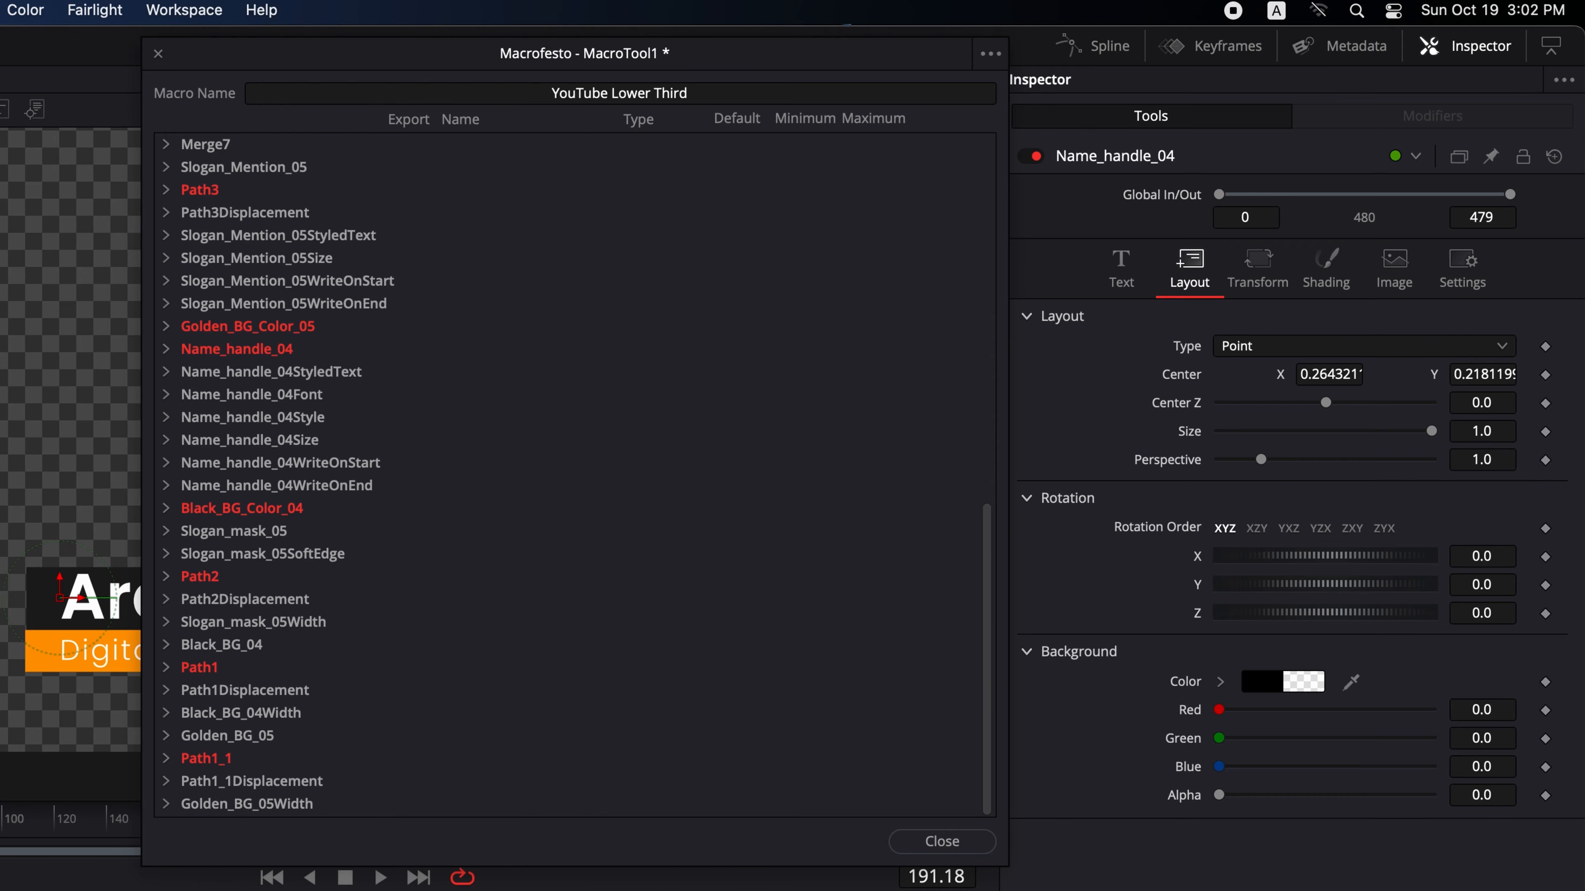
click(166, 166)
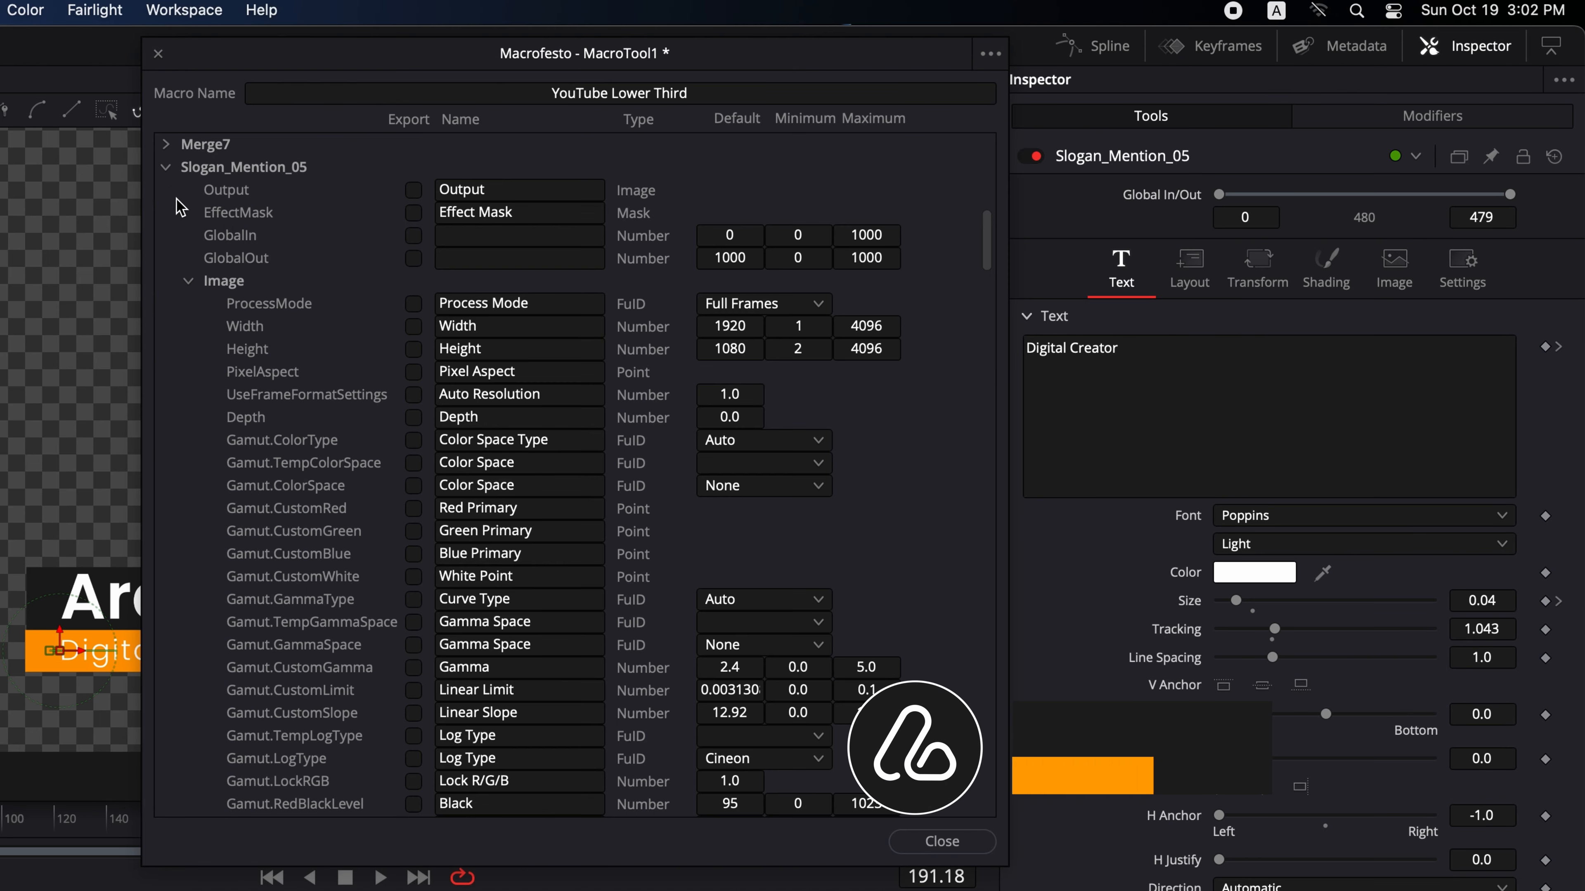
click(188, 281)
click(414, 326)
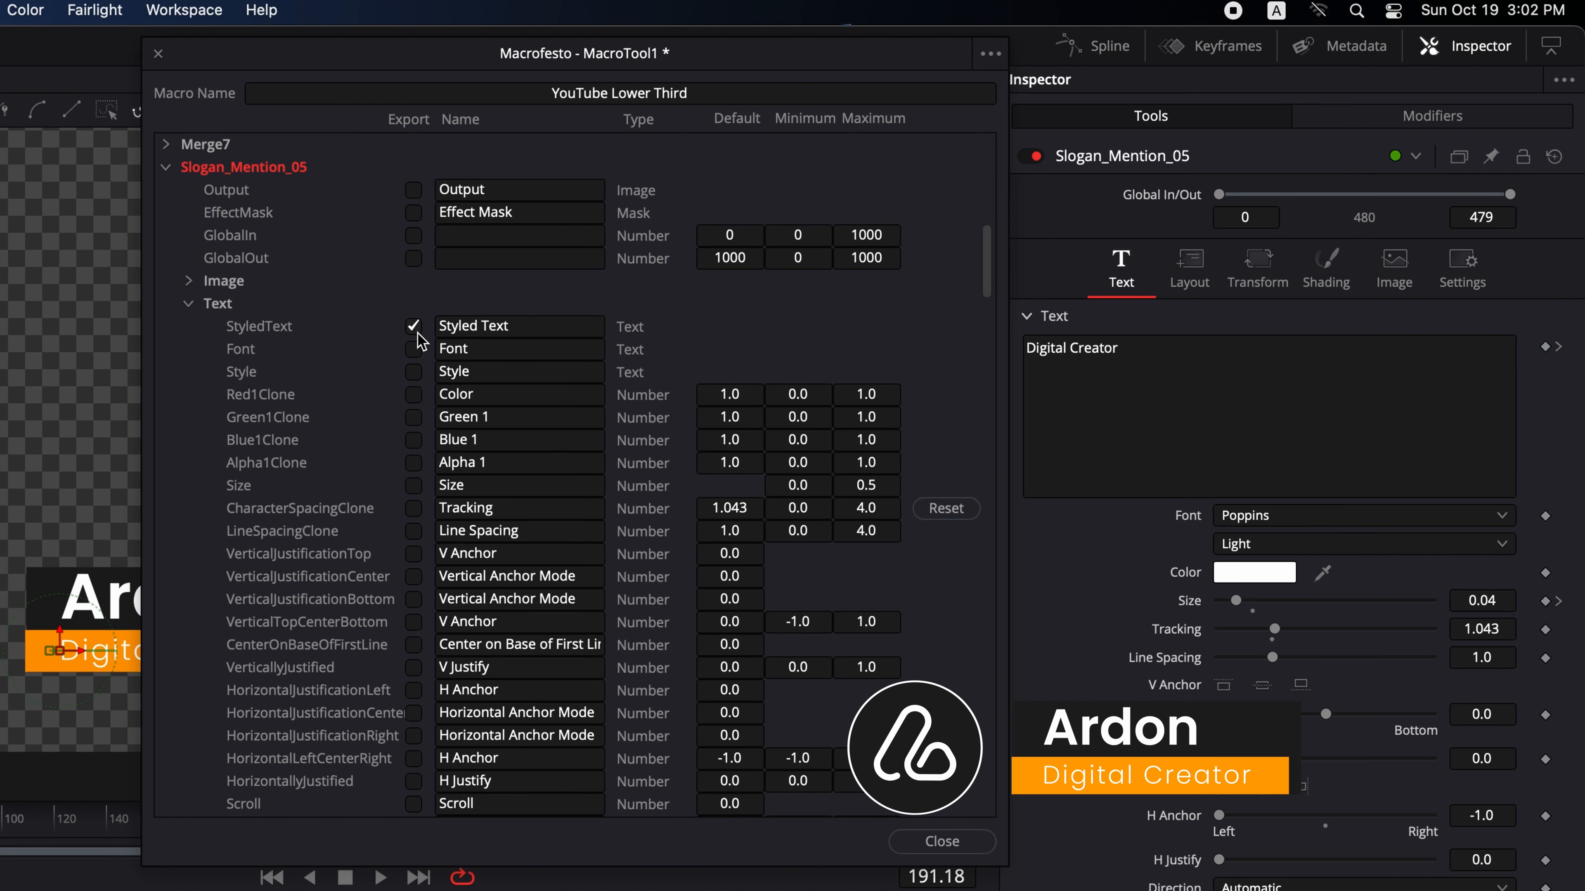
click(188, 303)
click(188, 326)
click(414, 417)
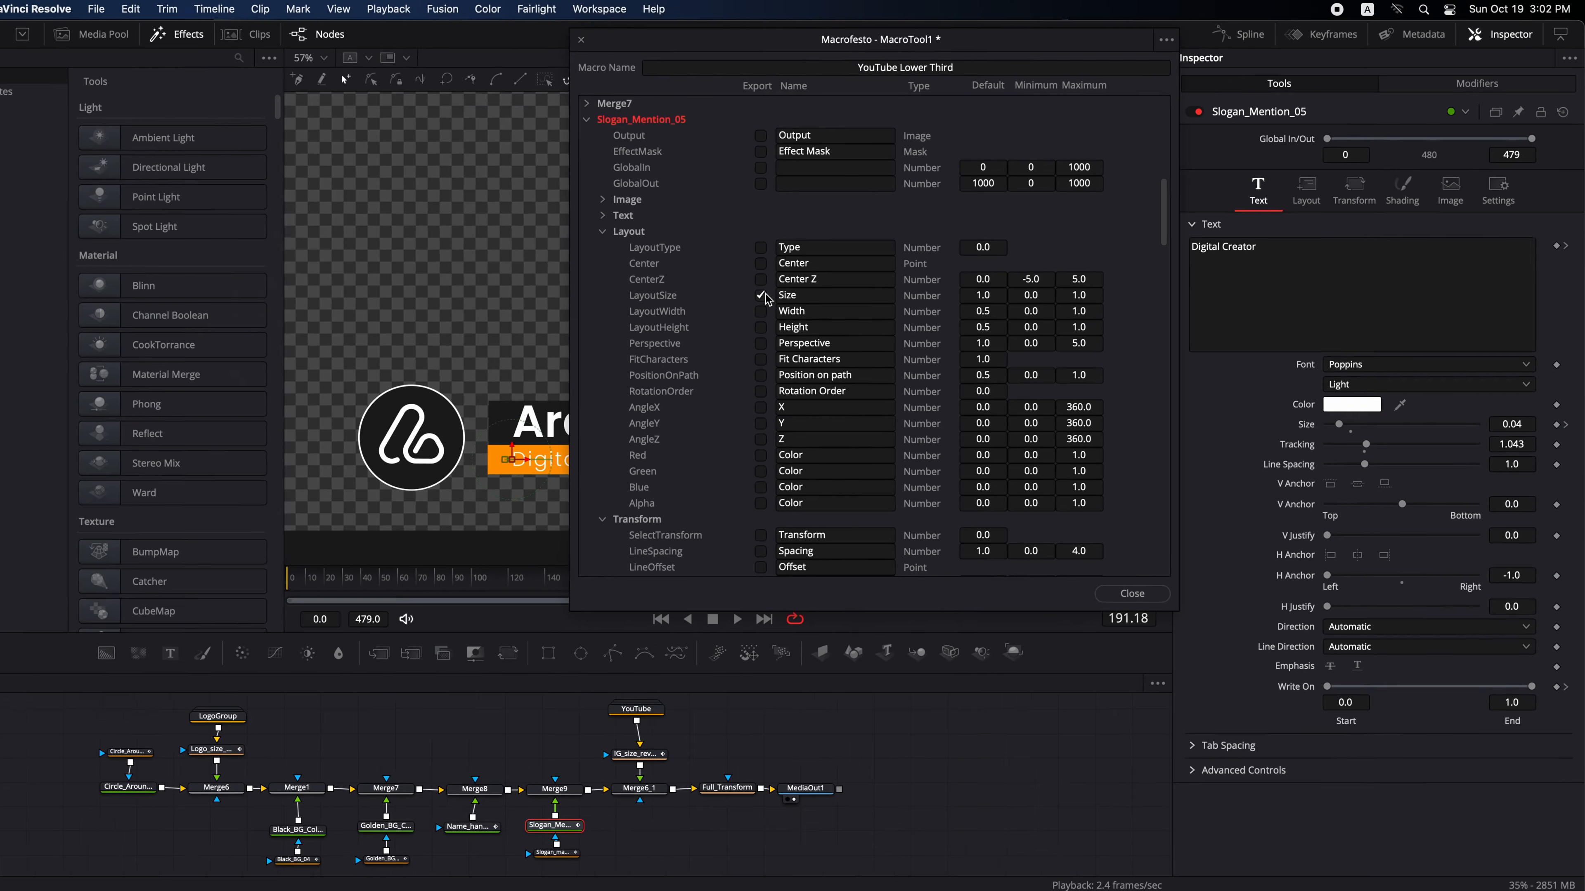
- Select Full_Transform and export its Center and Pivot controls
click(776, 762)
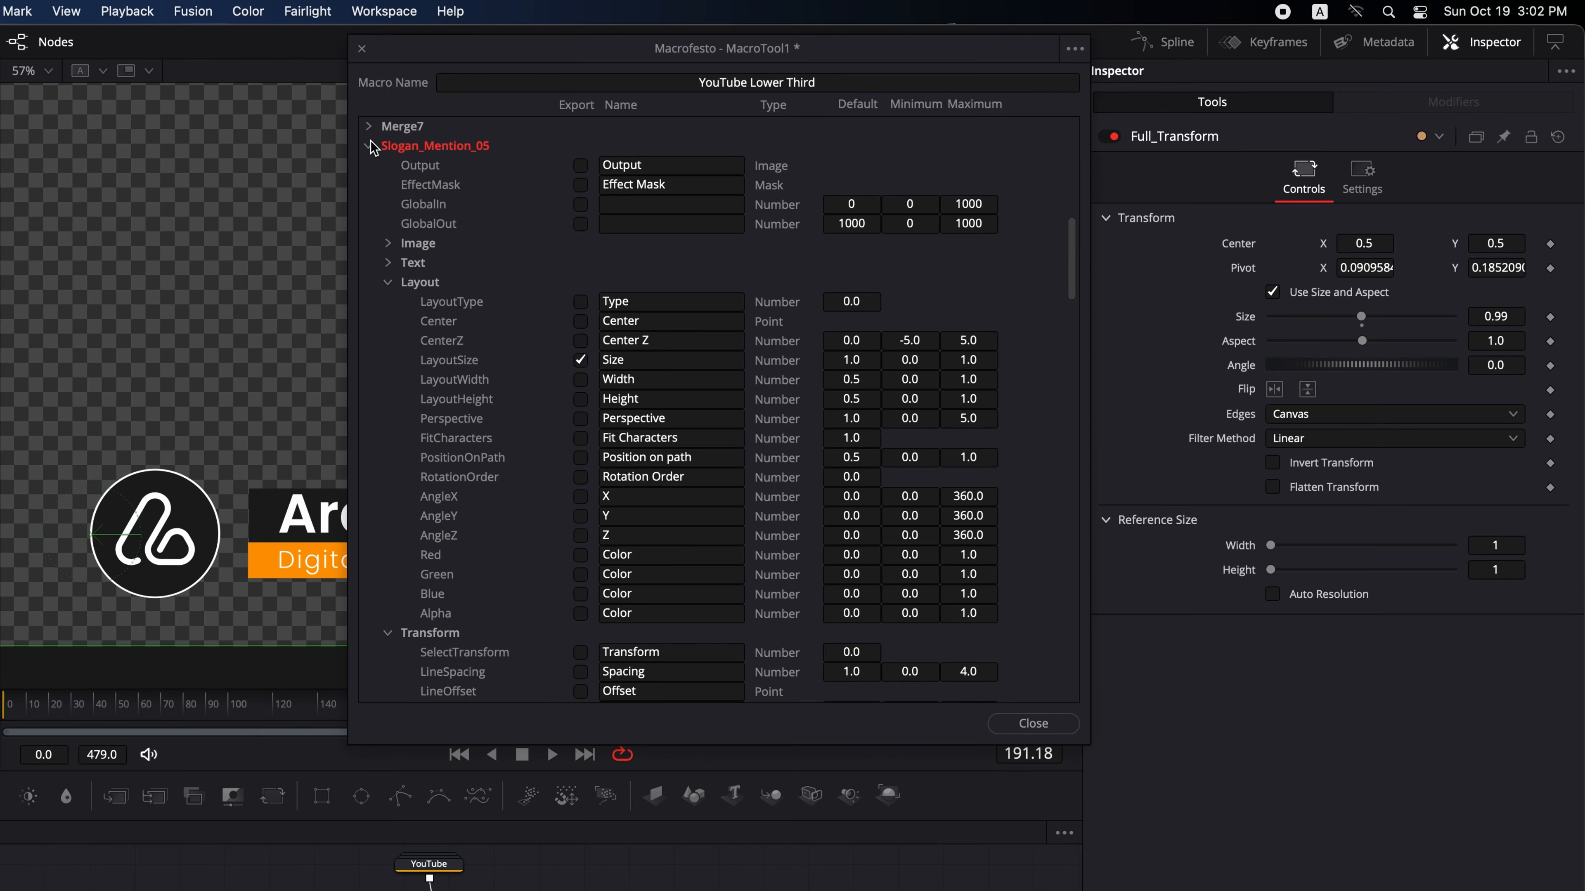
click(619, 115)
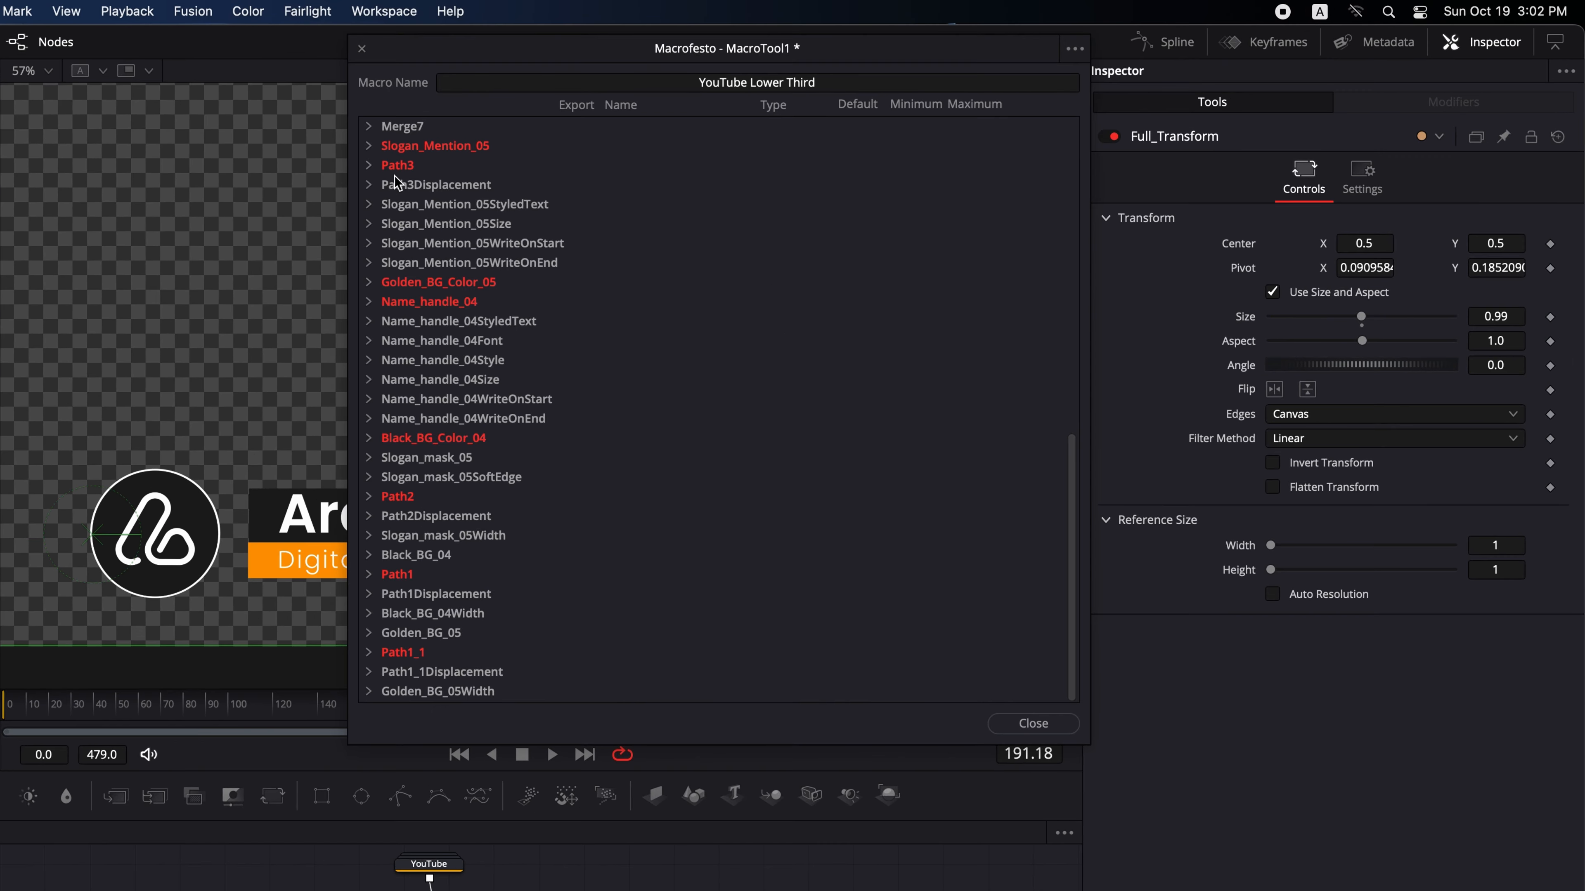
scroll(406, 175, up, 3)
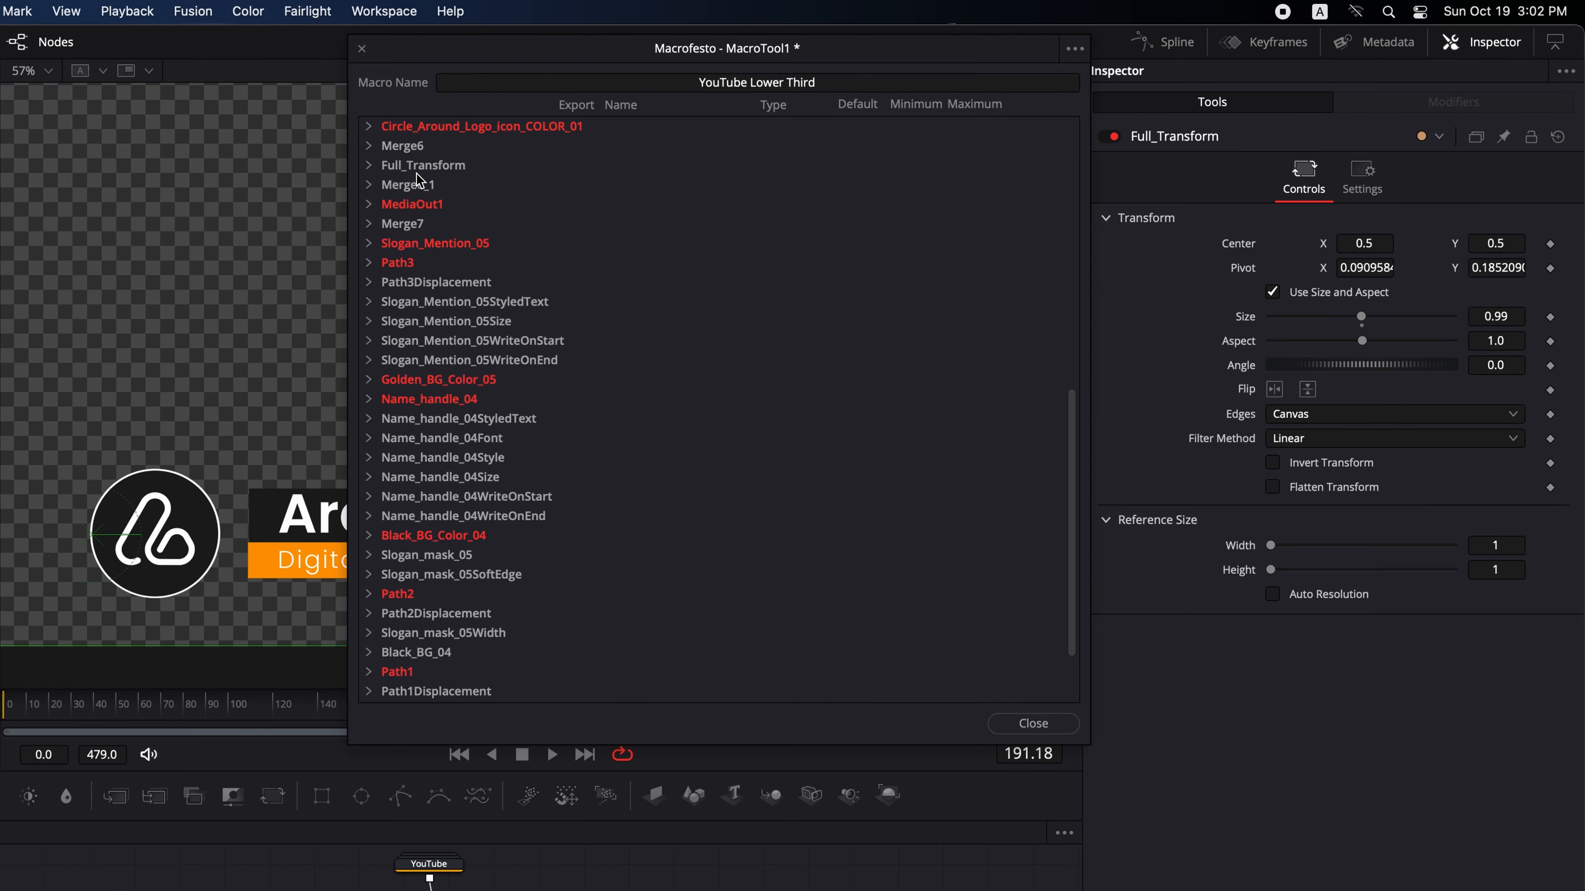
click(368, 165)
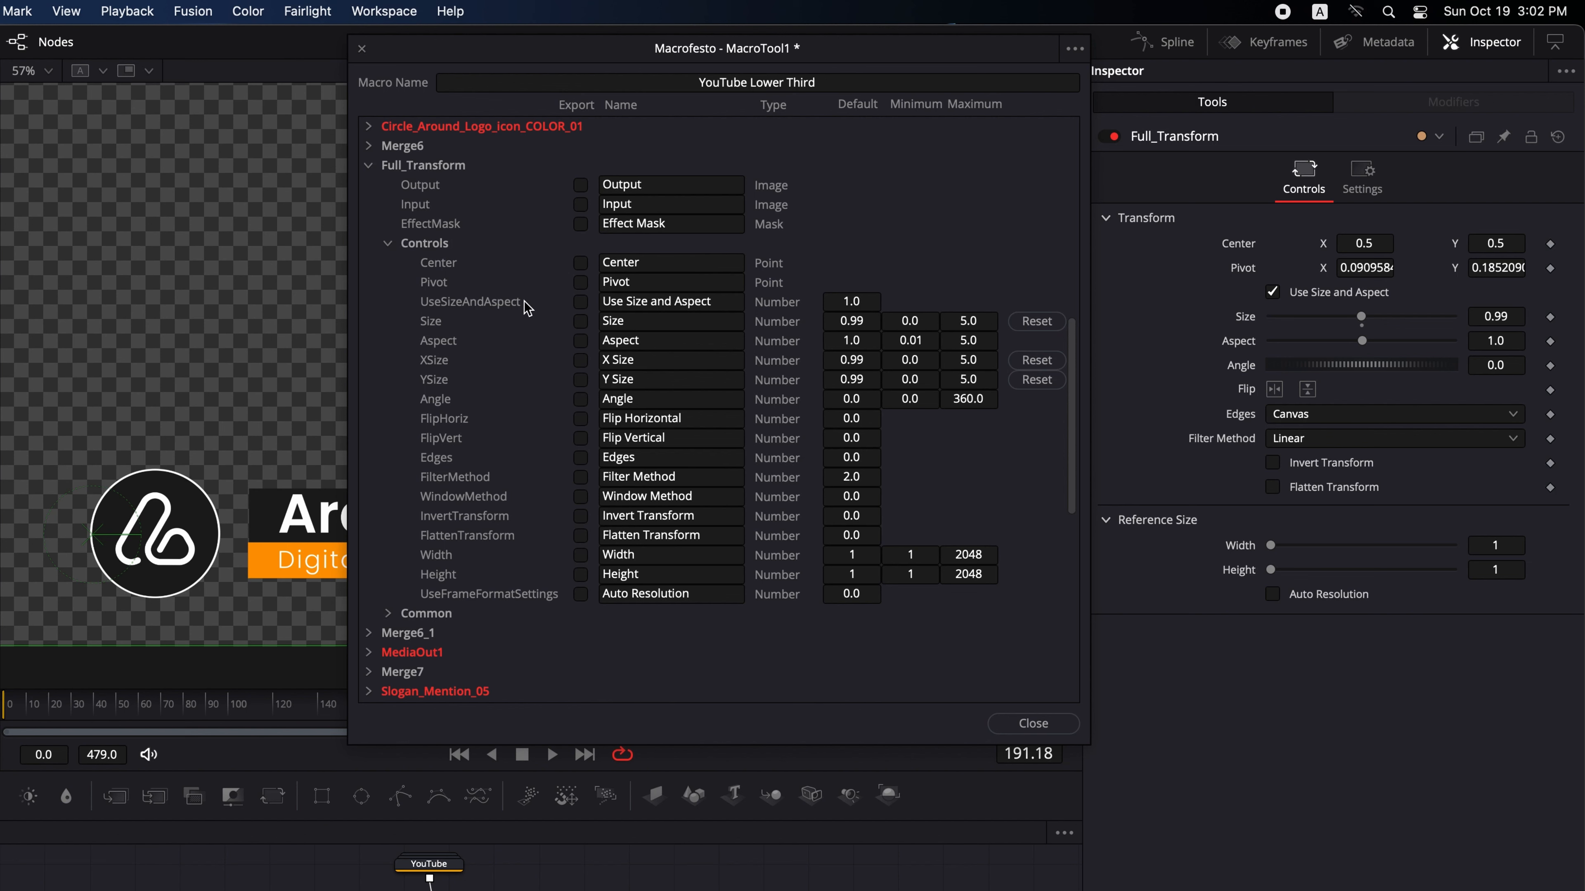
click(581, 263)
click(588, 283)
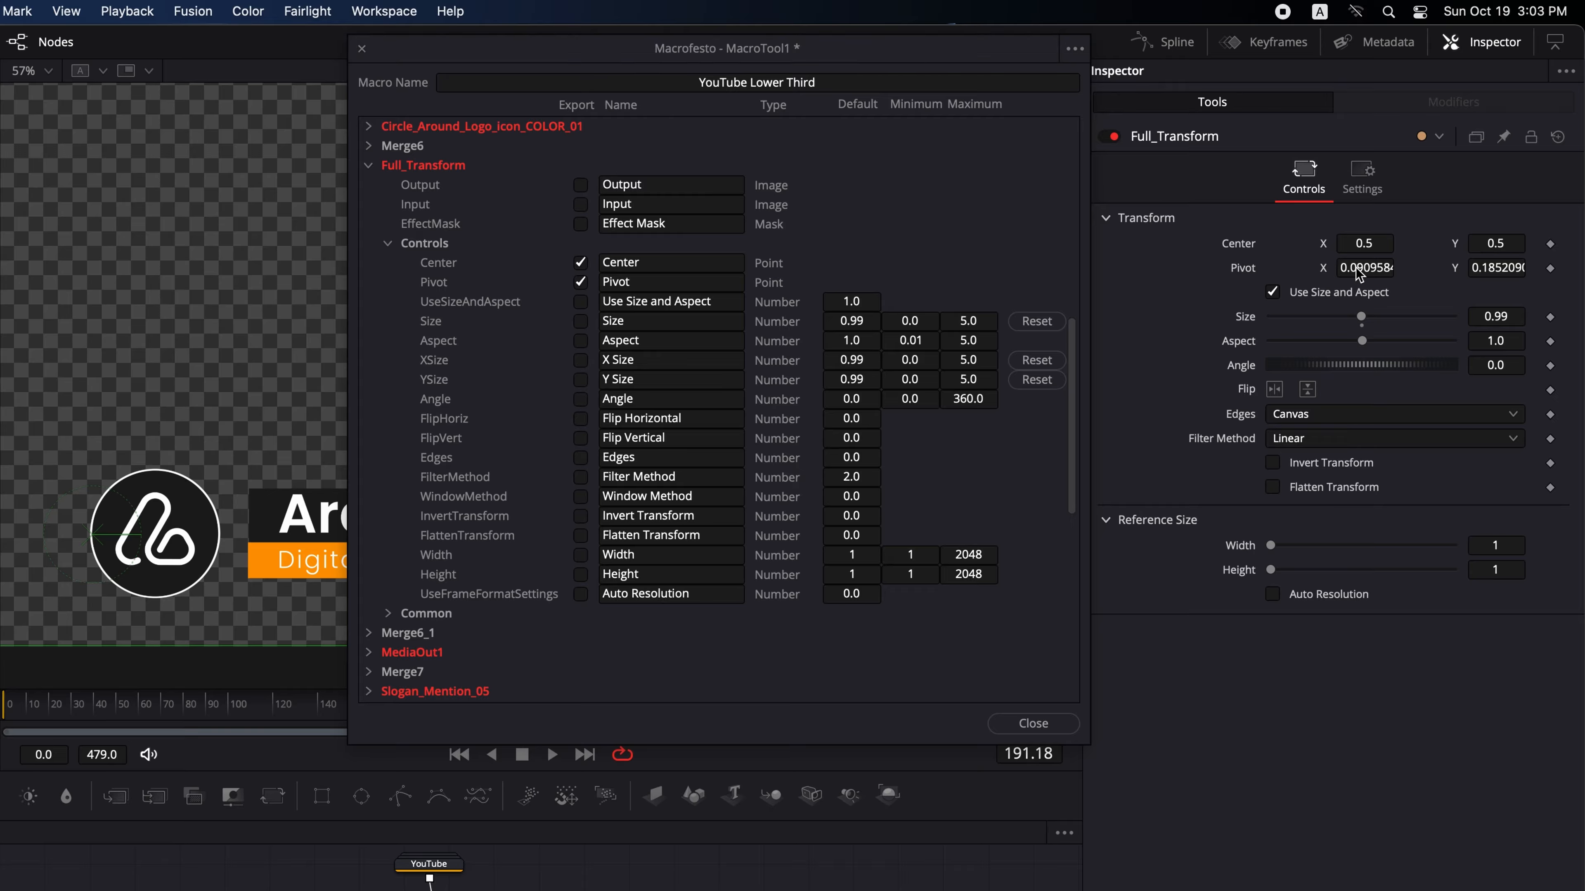
- Move the transform pivot near the logo's lower left and scale the lower third to about 0.83
drag(95, 536, 100, 586)
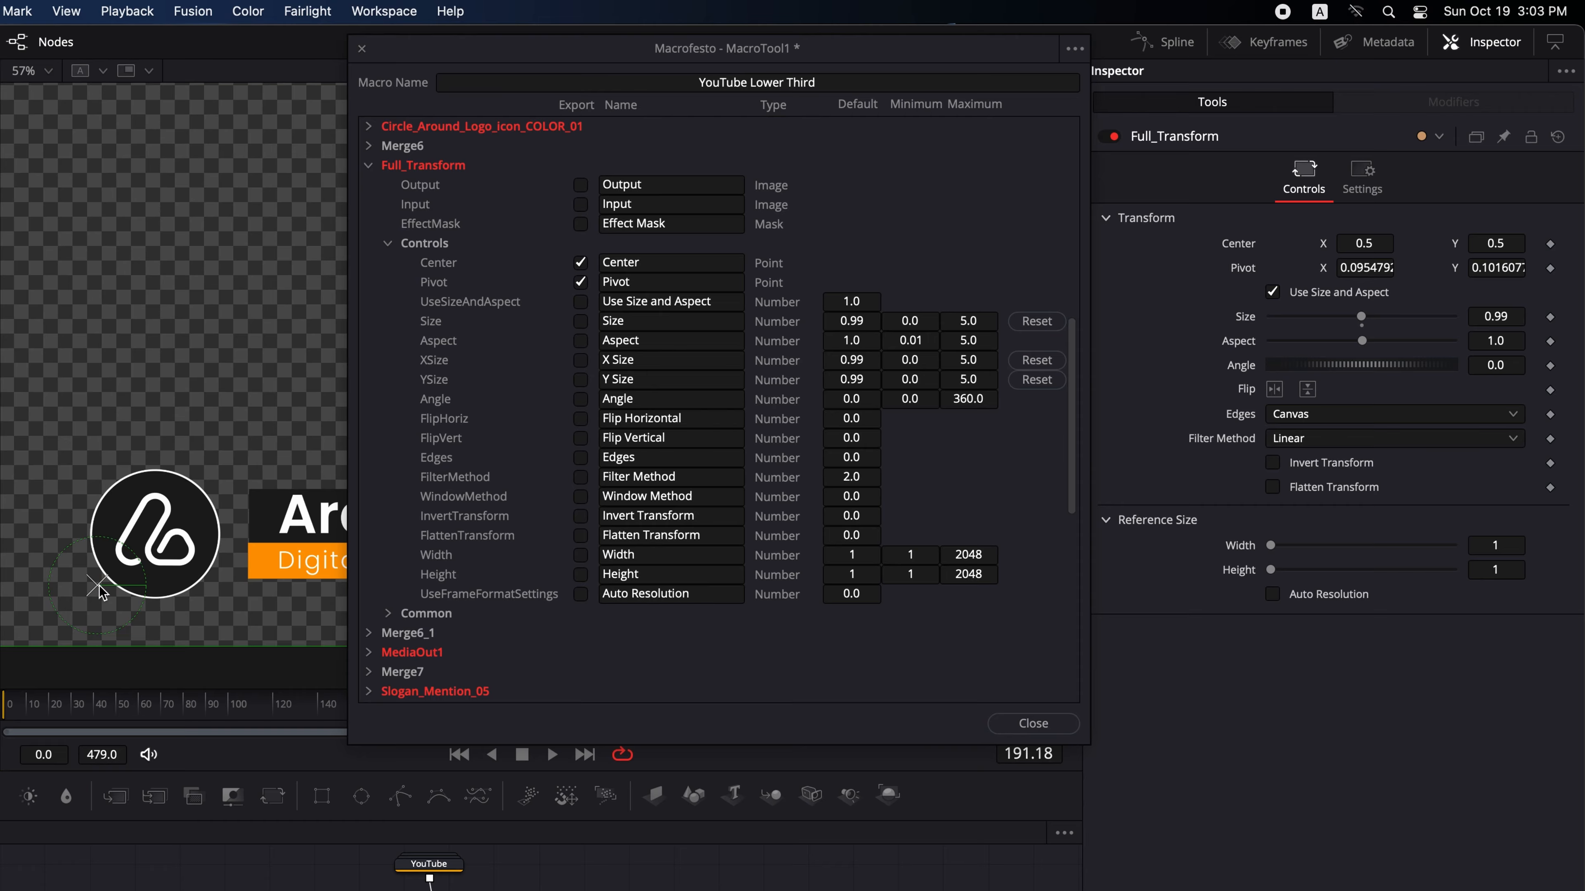
click(1364, 268)
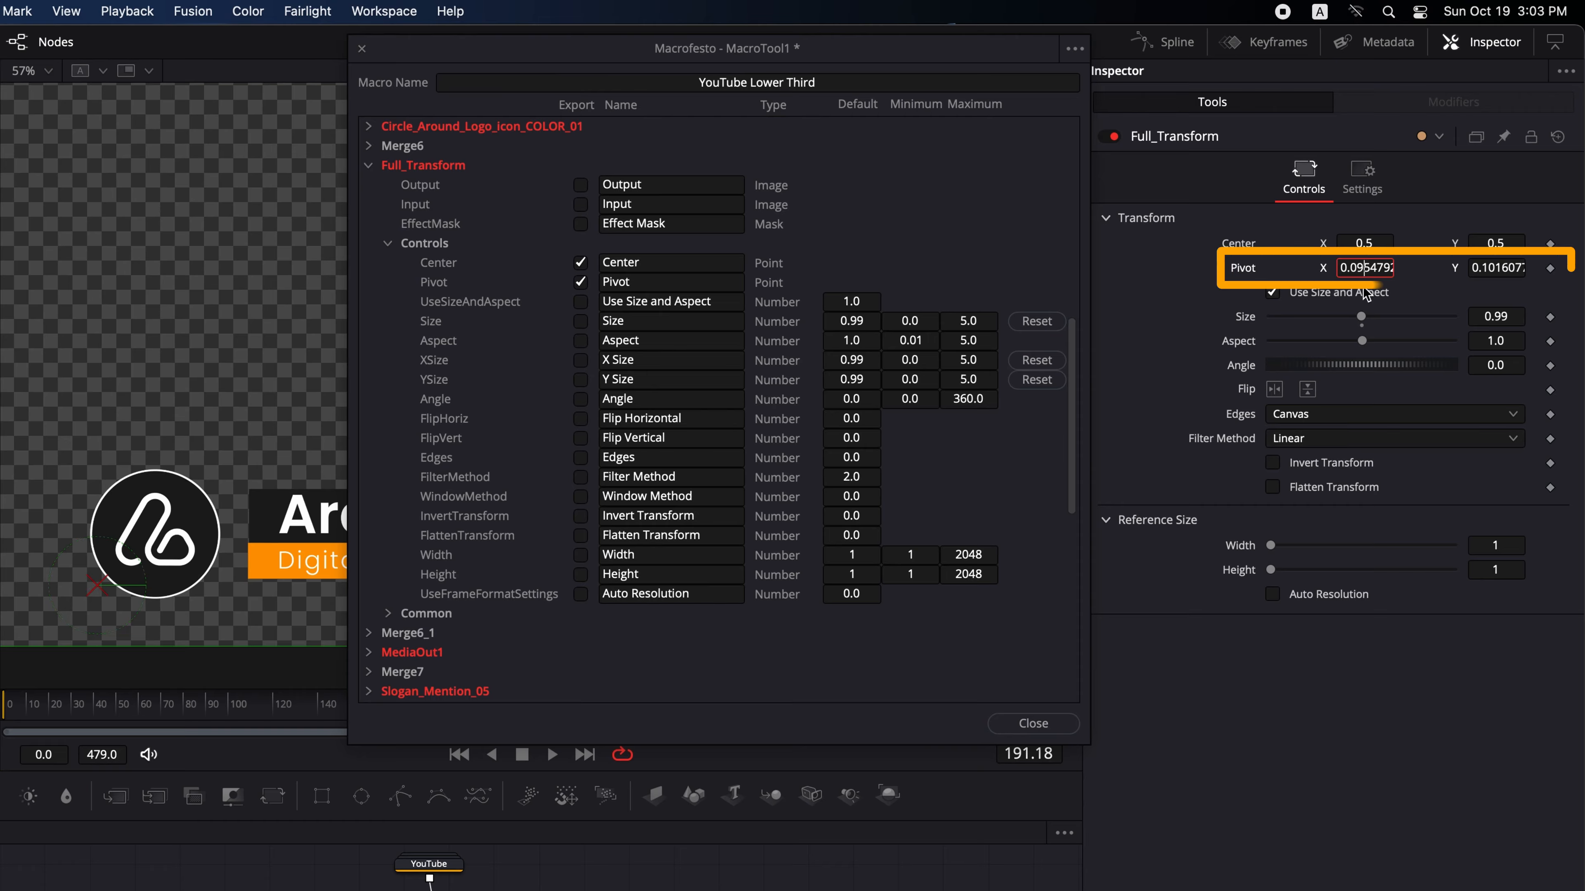
double_click(1363, 317)
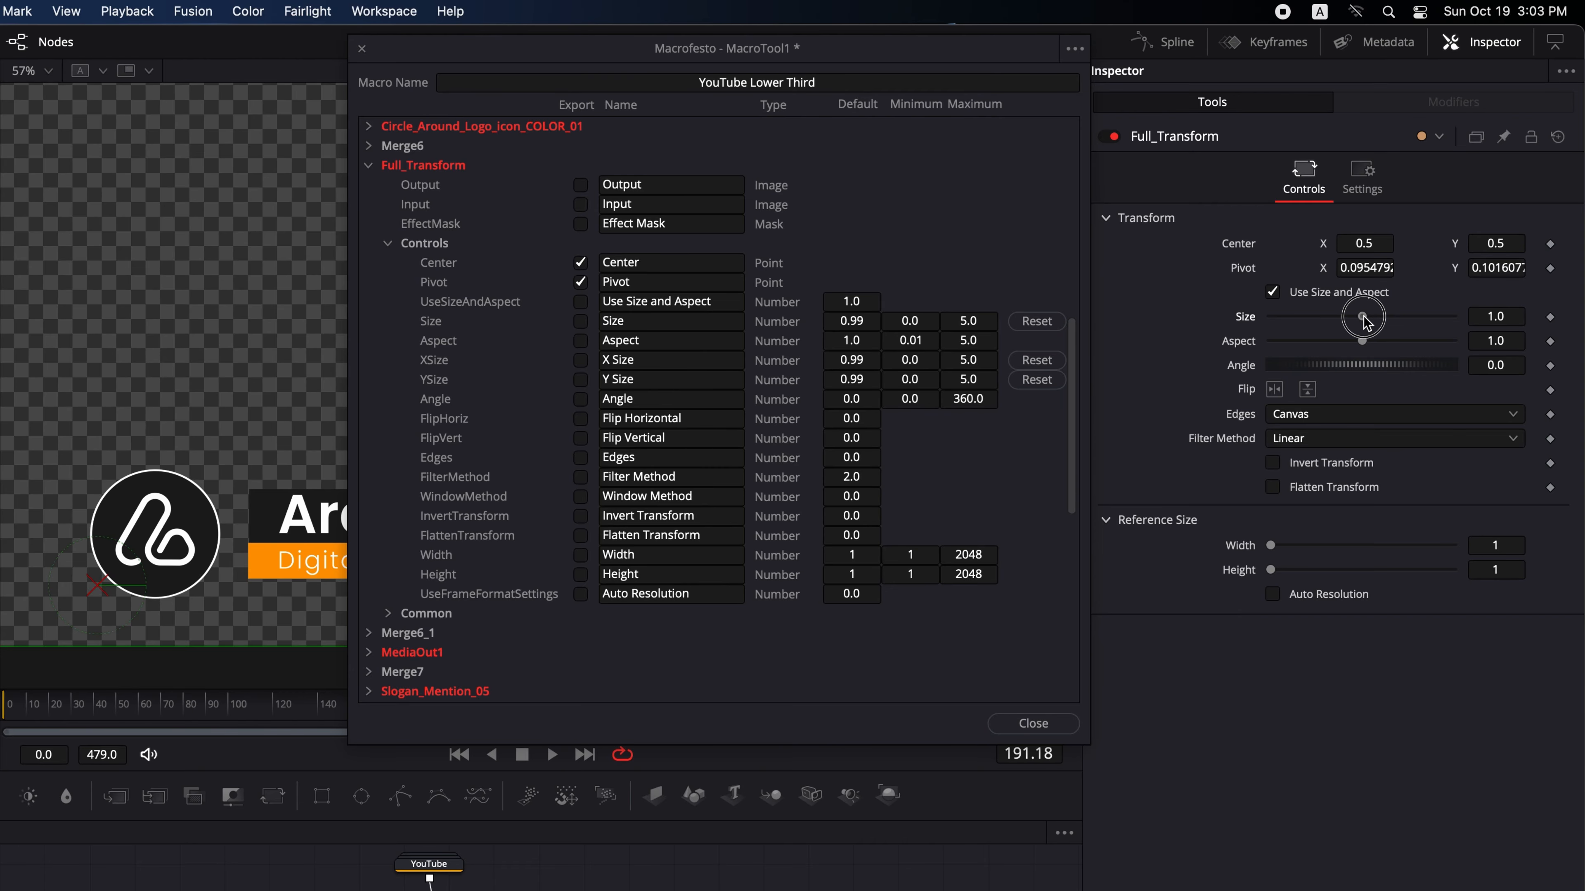
drag(1363, 316, 1335, 316)
- Reposition the pivot onto the logo circle's left edge and set Size to about 0.8
drag(720, 53, 1125, 476)
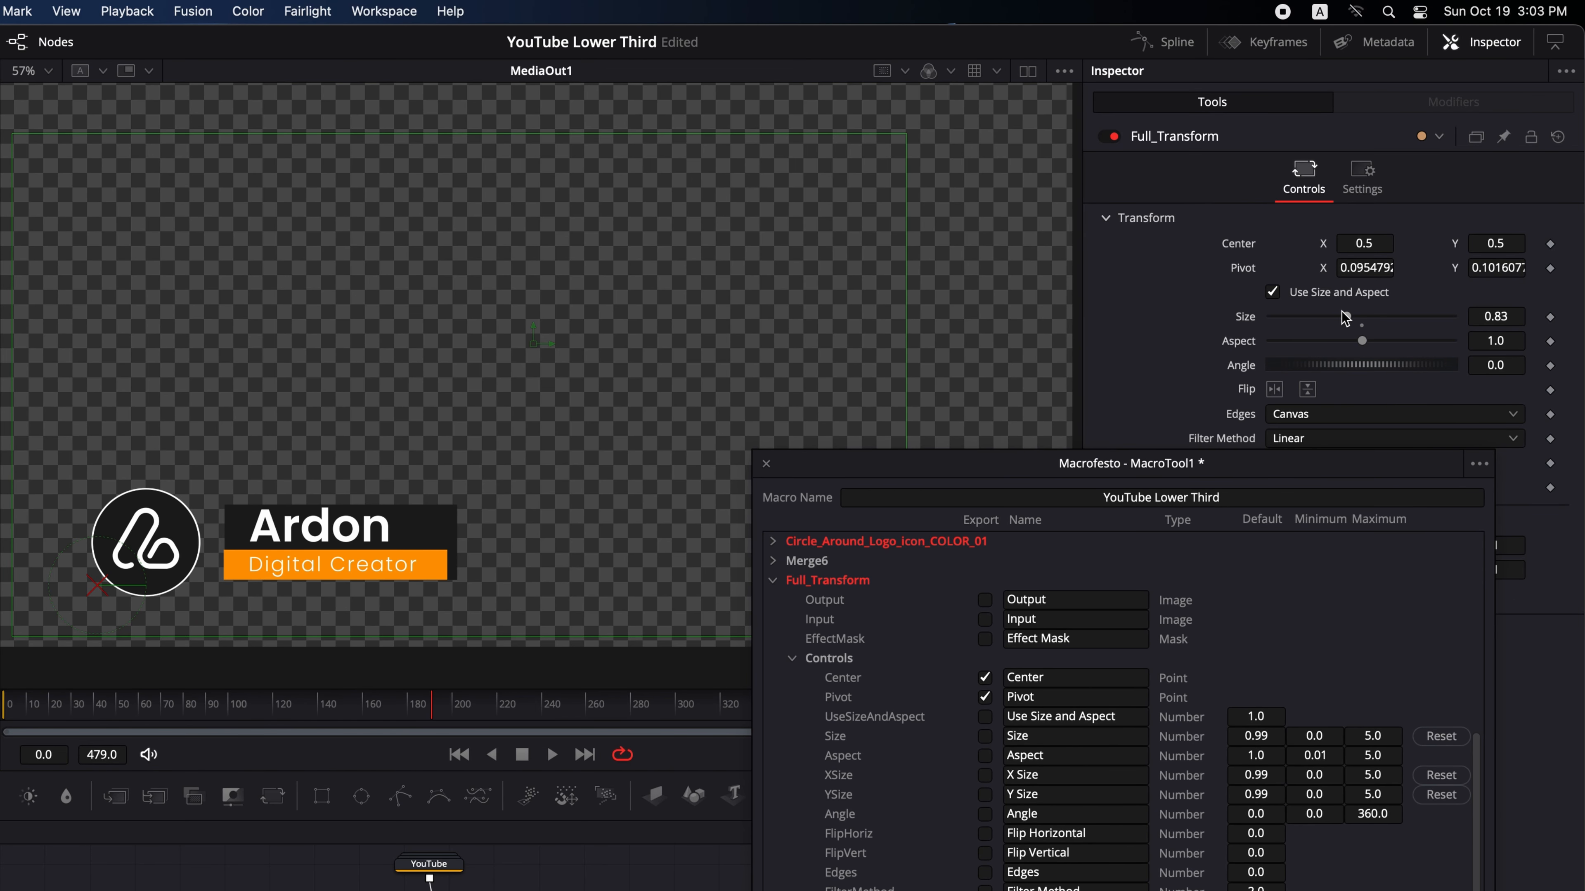
drag(1345, 318, 1336, 322)
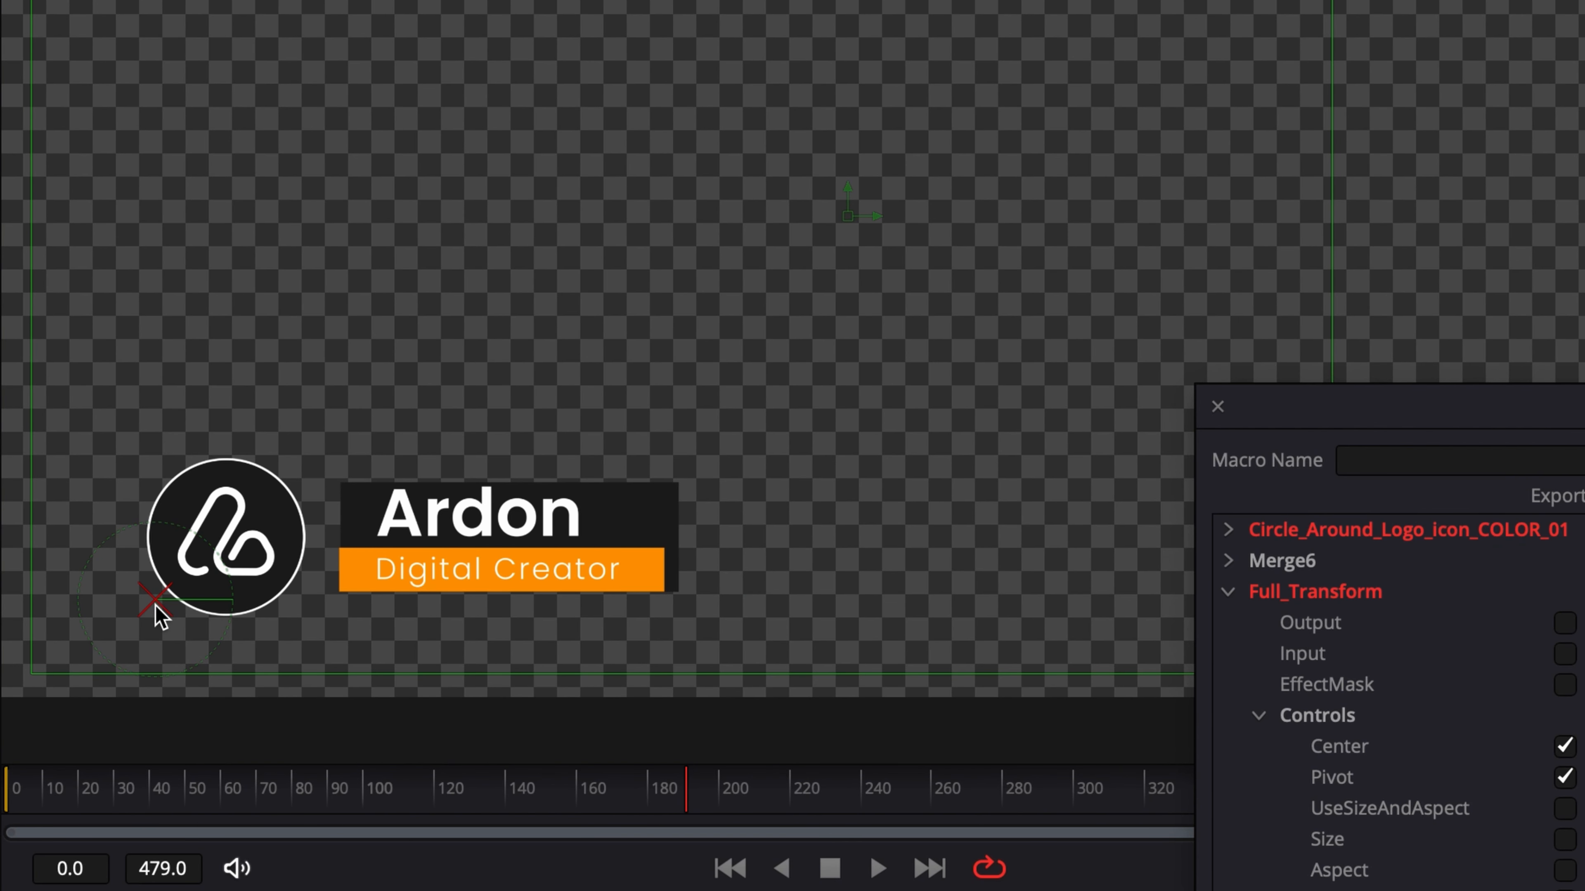
drag(154, 605, 143, 536)
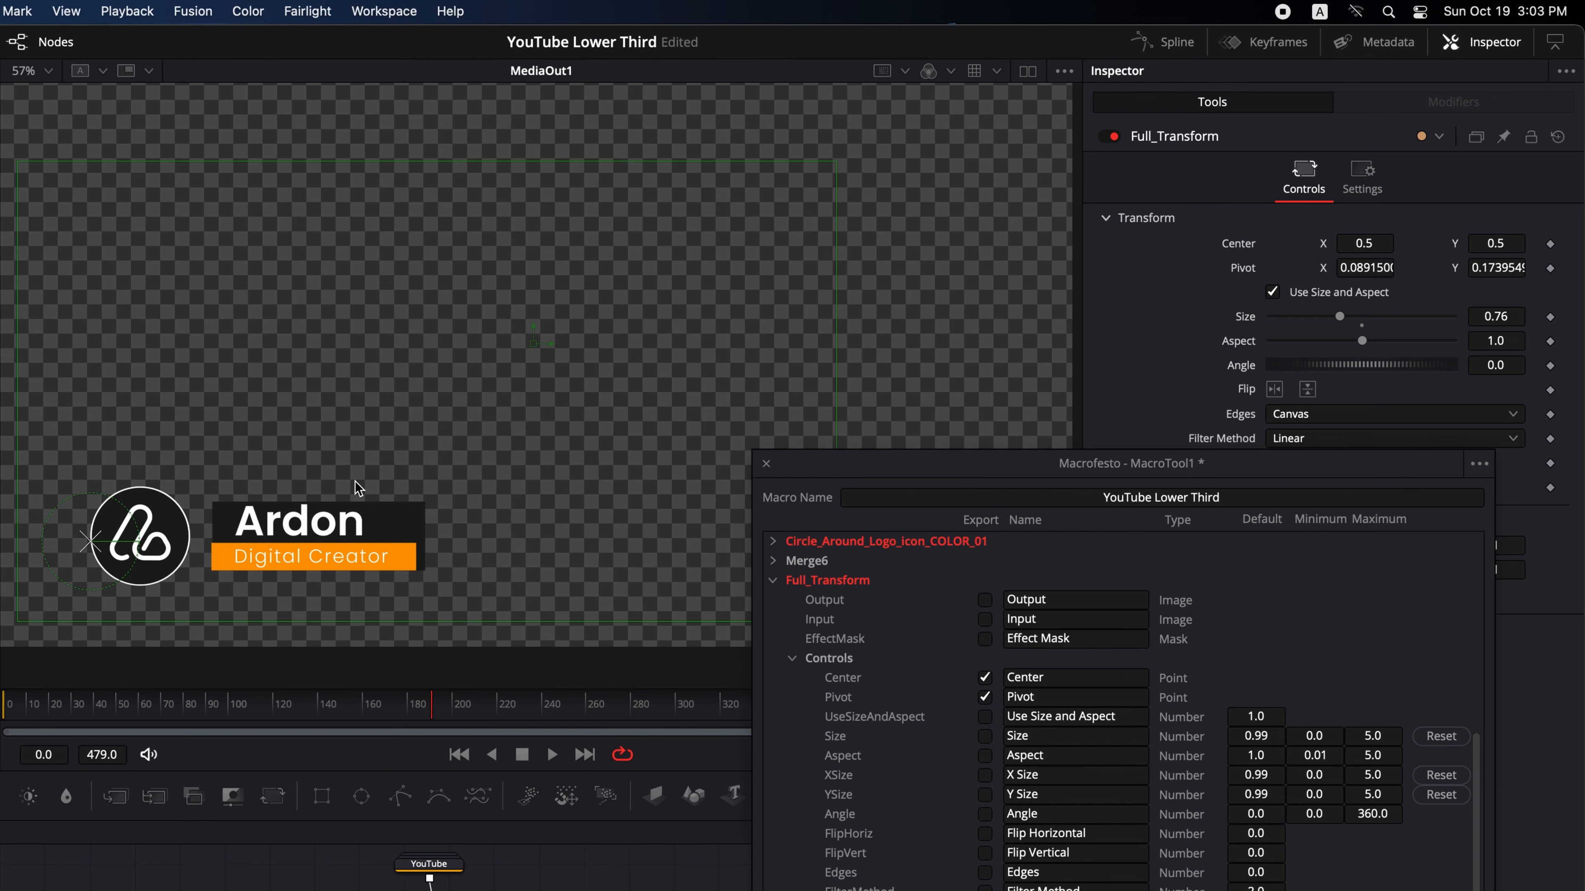
drag(1341, 317, 1350, 321)
- Export Full_Transform's Size control and move the macro editor window back over the viewer
click(985, 737)
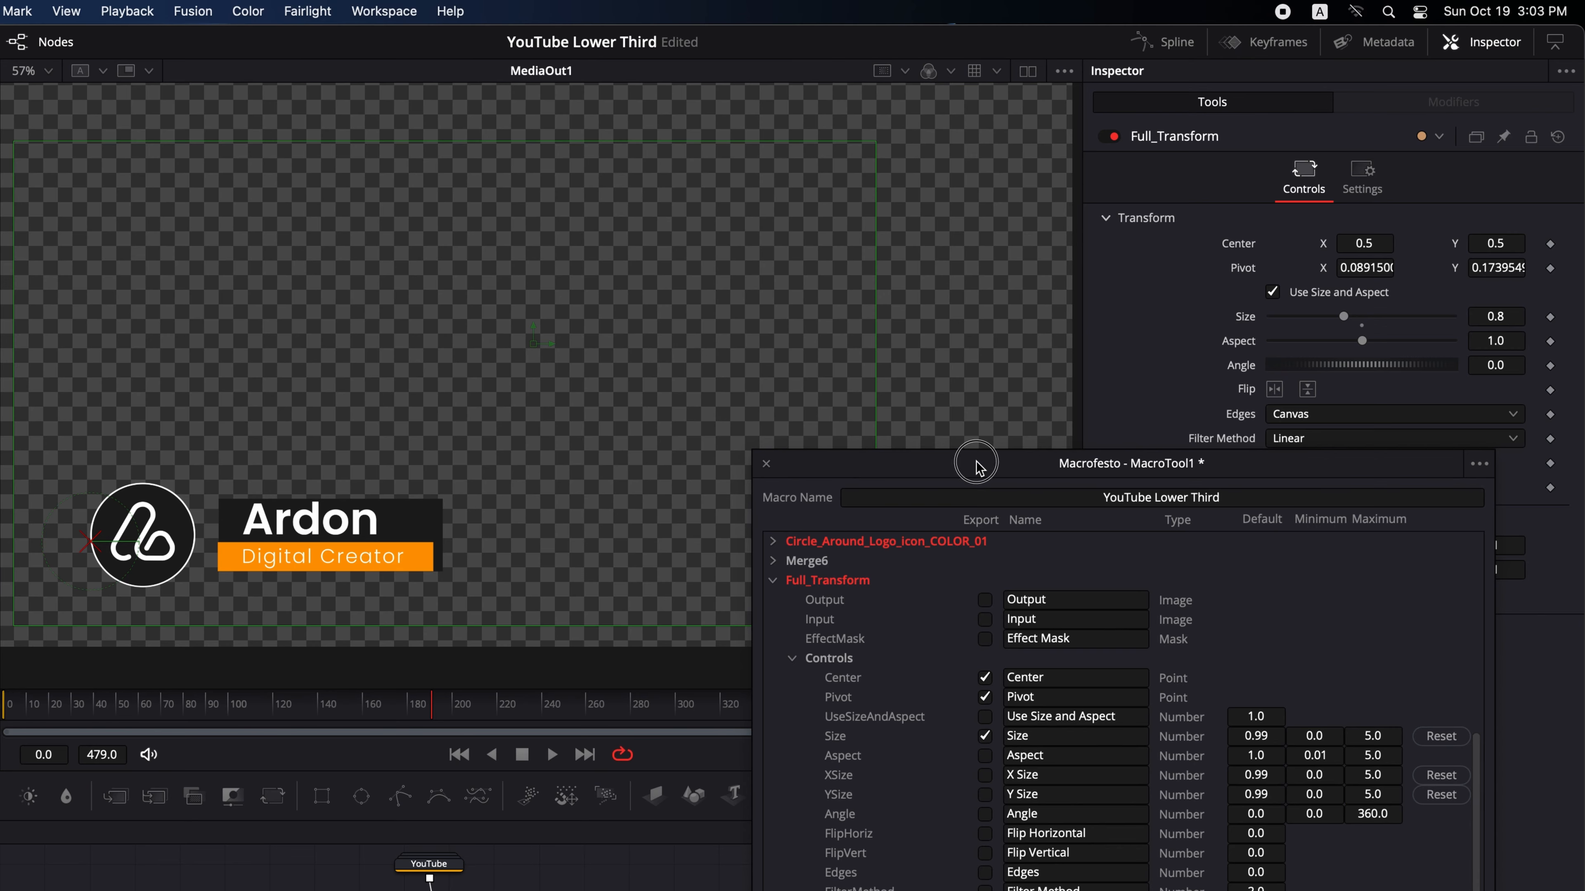
drag(976, 463, 697, 103)
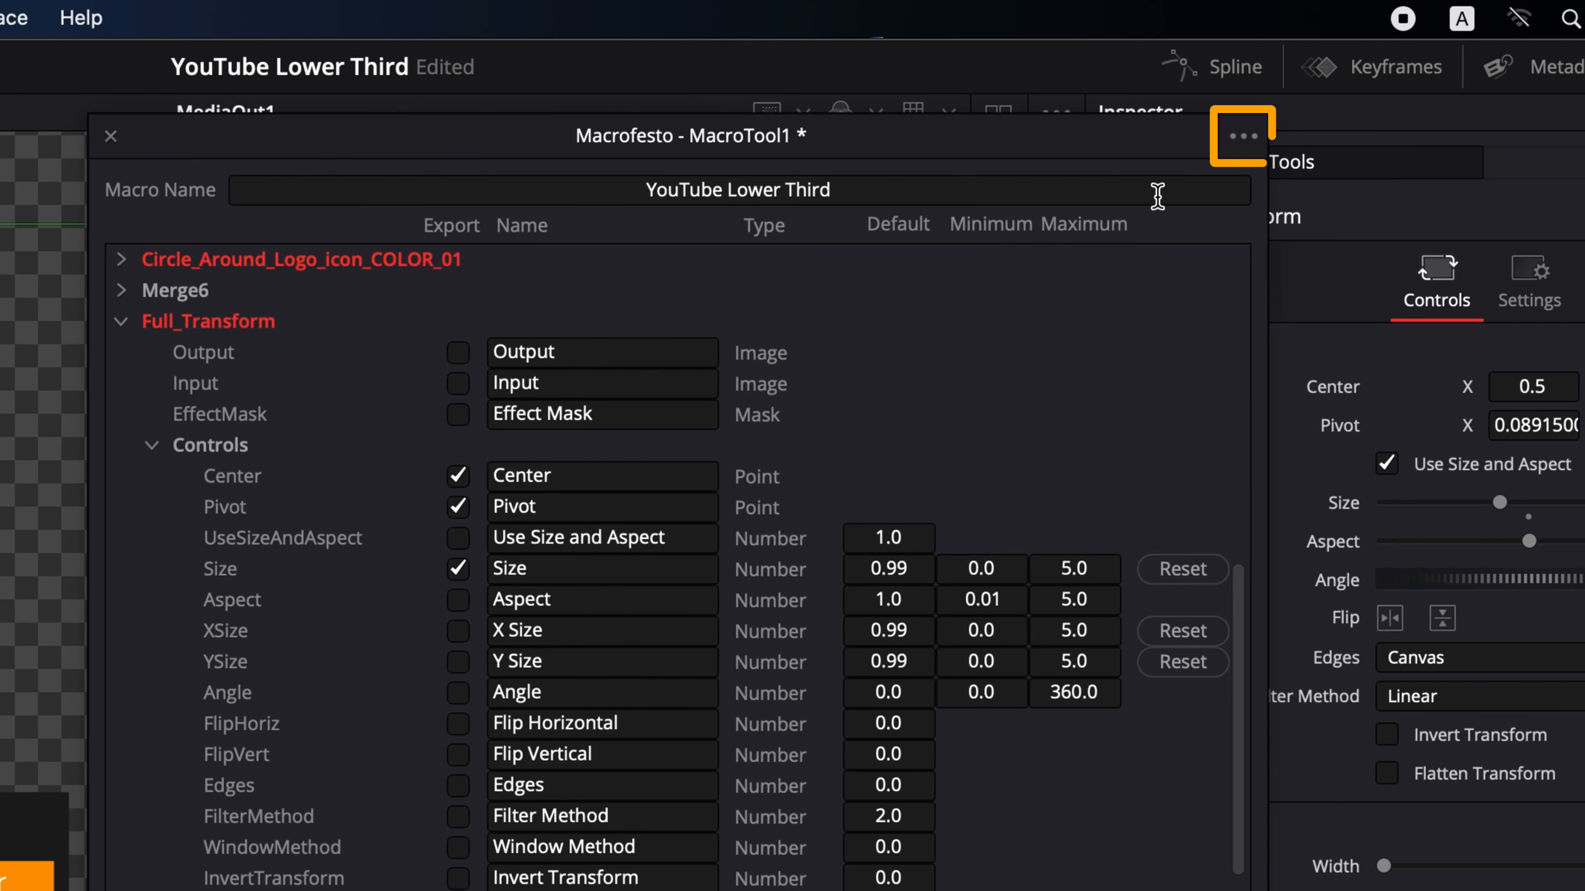
- Save the macro as YouTube Lower Third in the Movies folder and close the macro editor
click(1243, 136)
click(1341, 215)
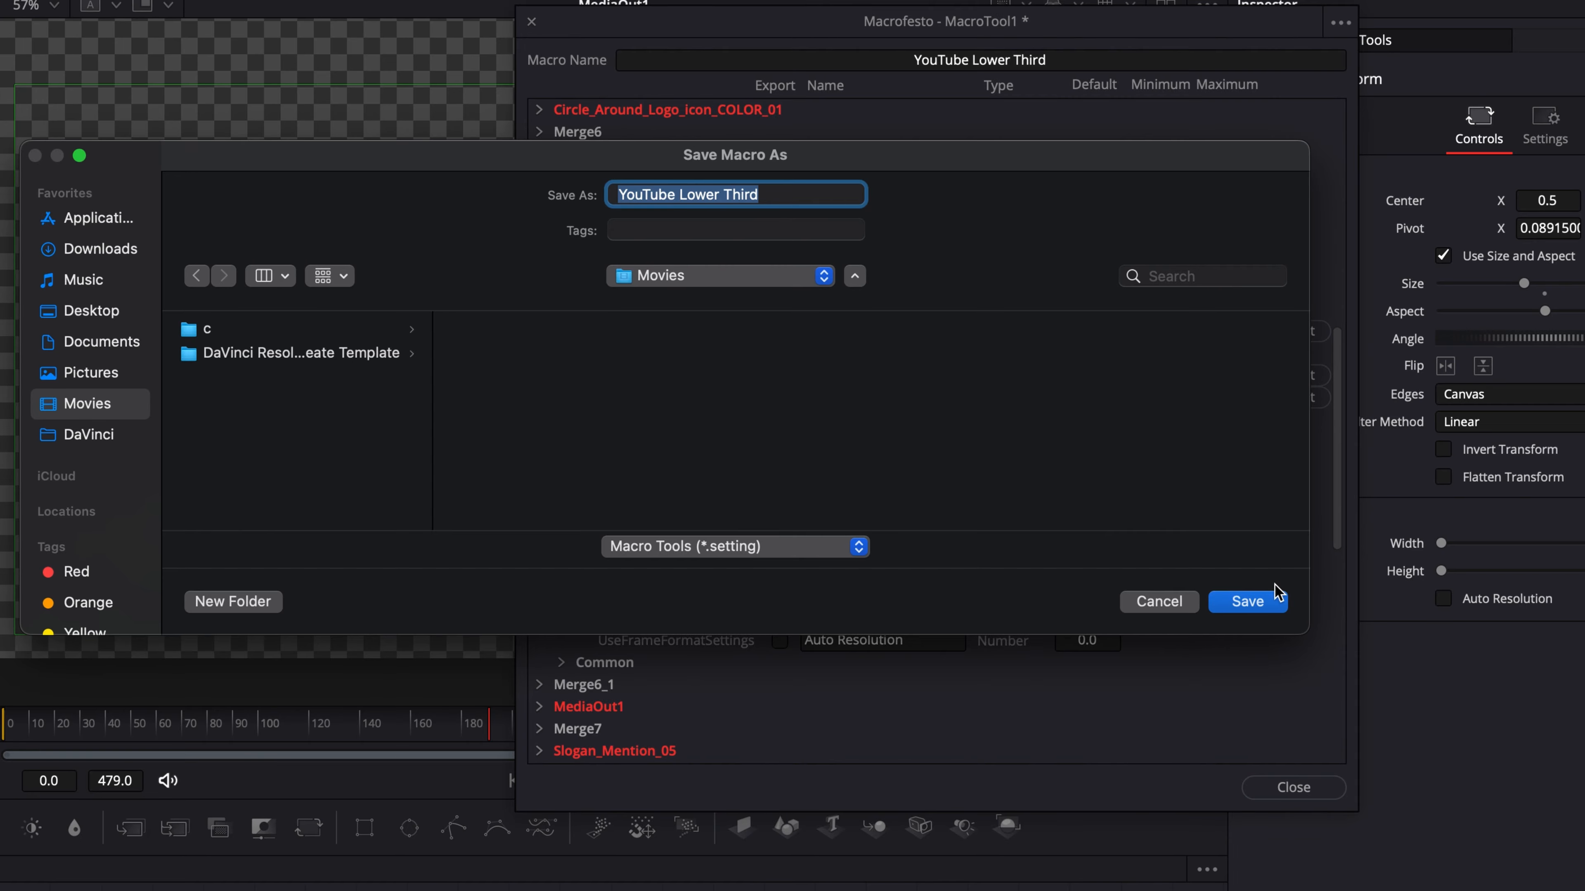
click(1248, 602)
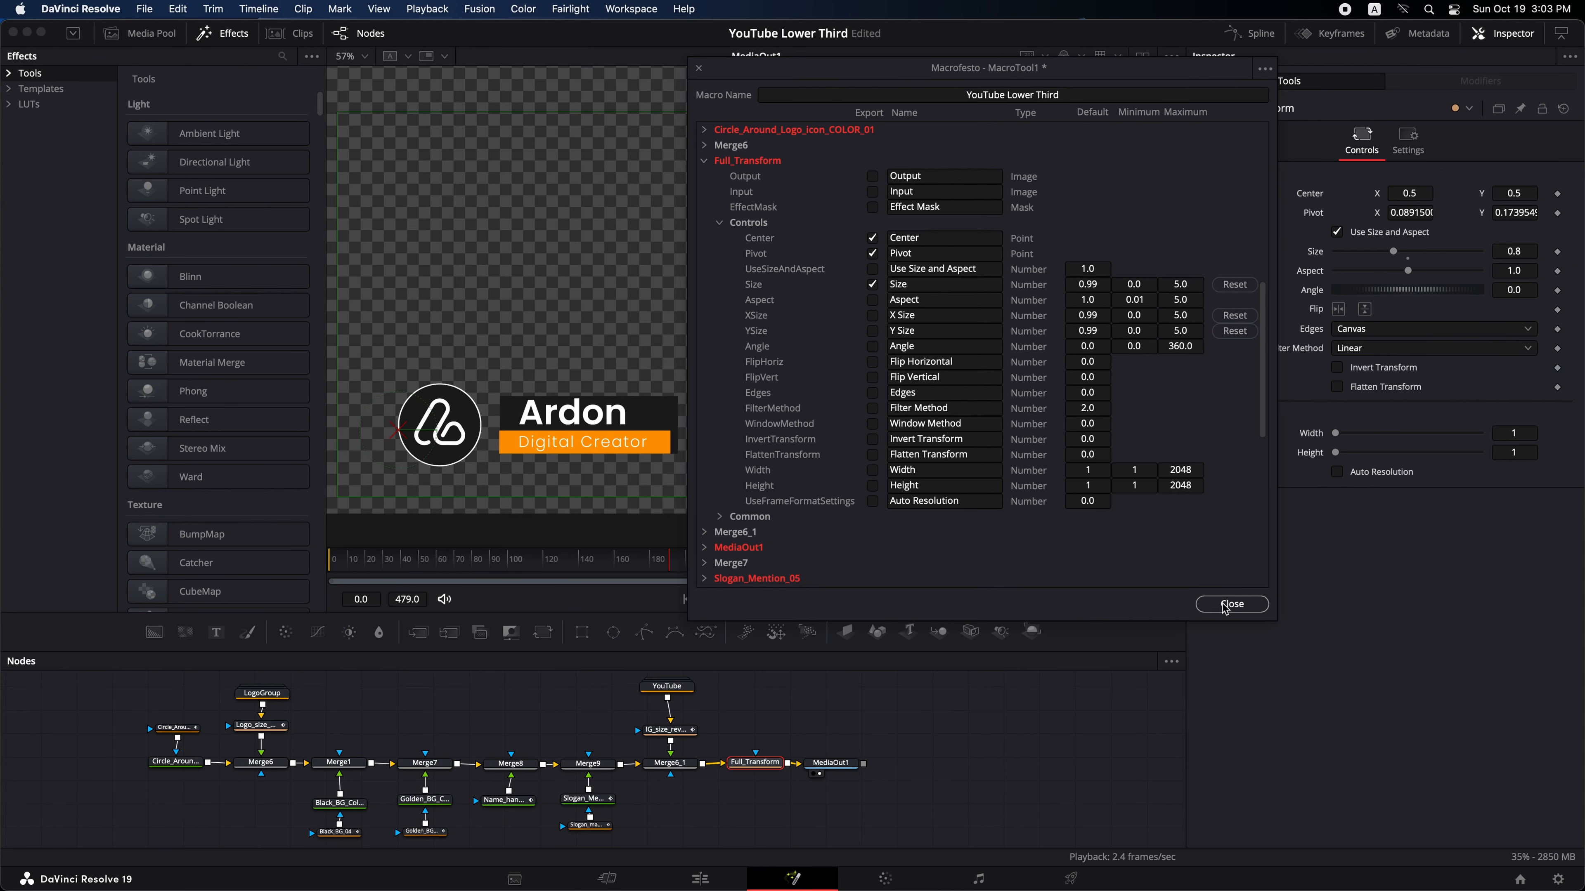
click(1225, 605)
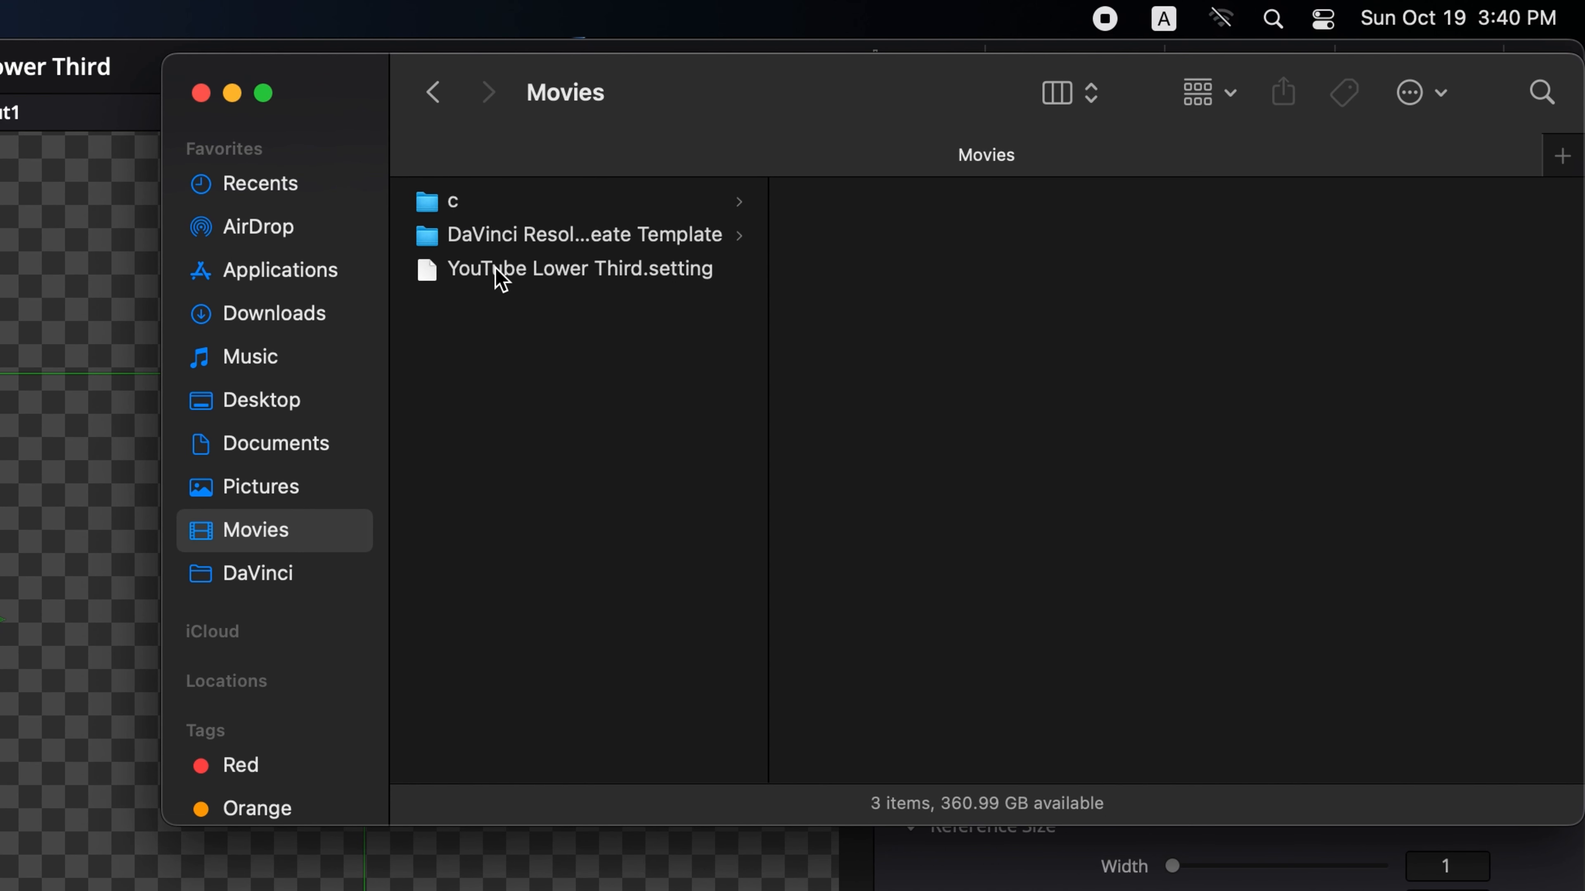
- Copy the YouTube Lower Third.setting file in the Movies folder
click(502, 278)
right_click(502, 277)
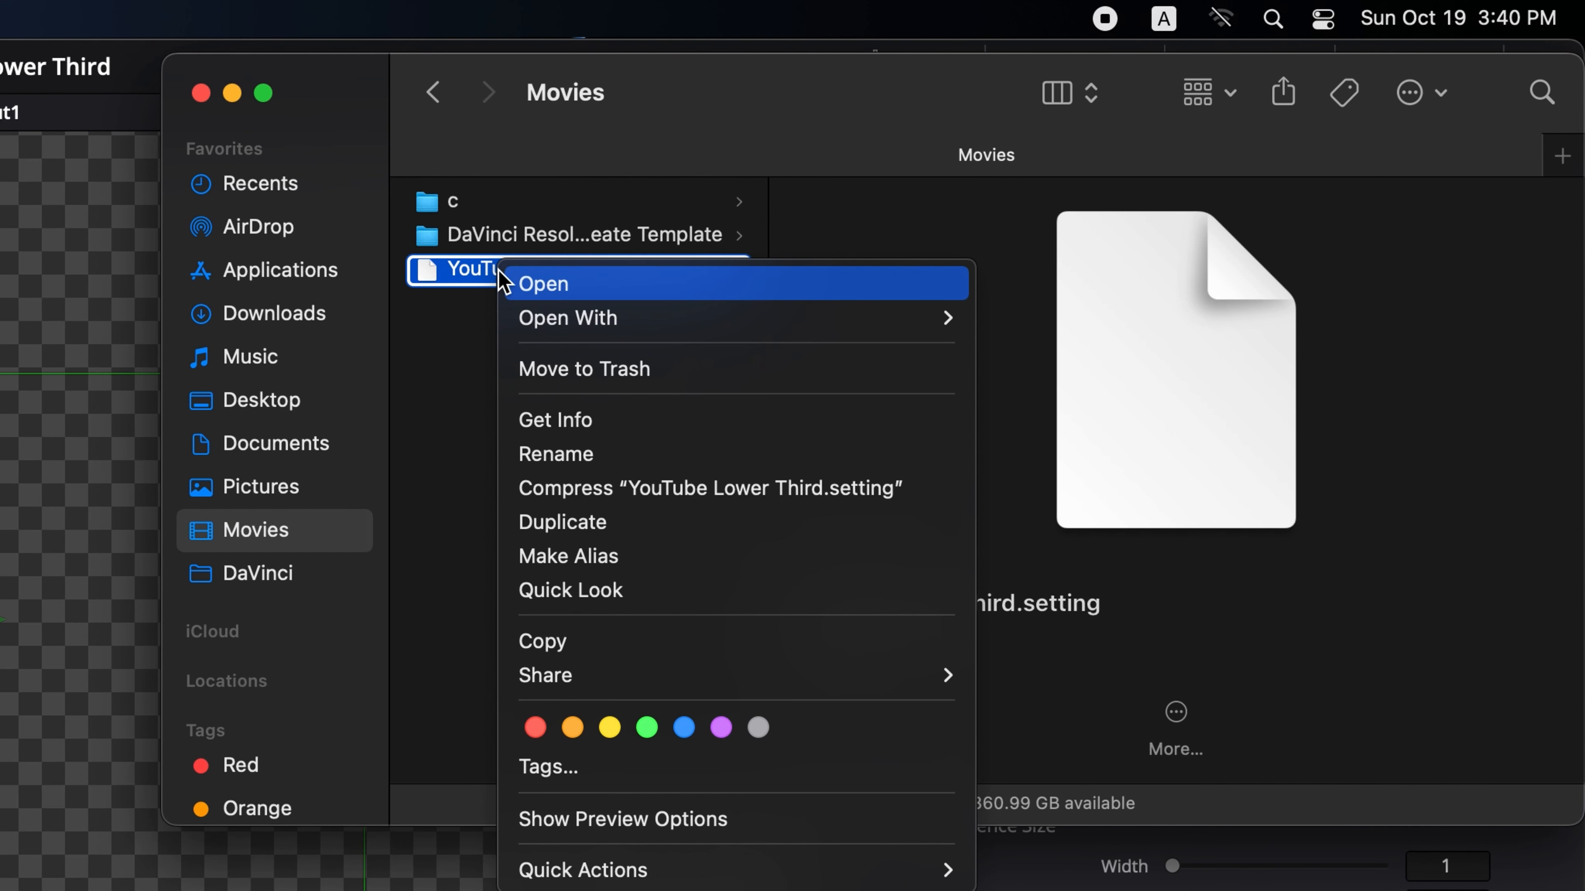
click(575, 643)
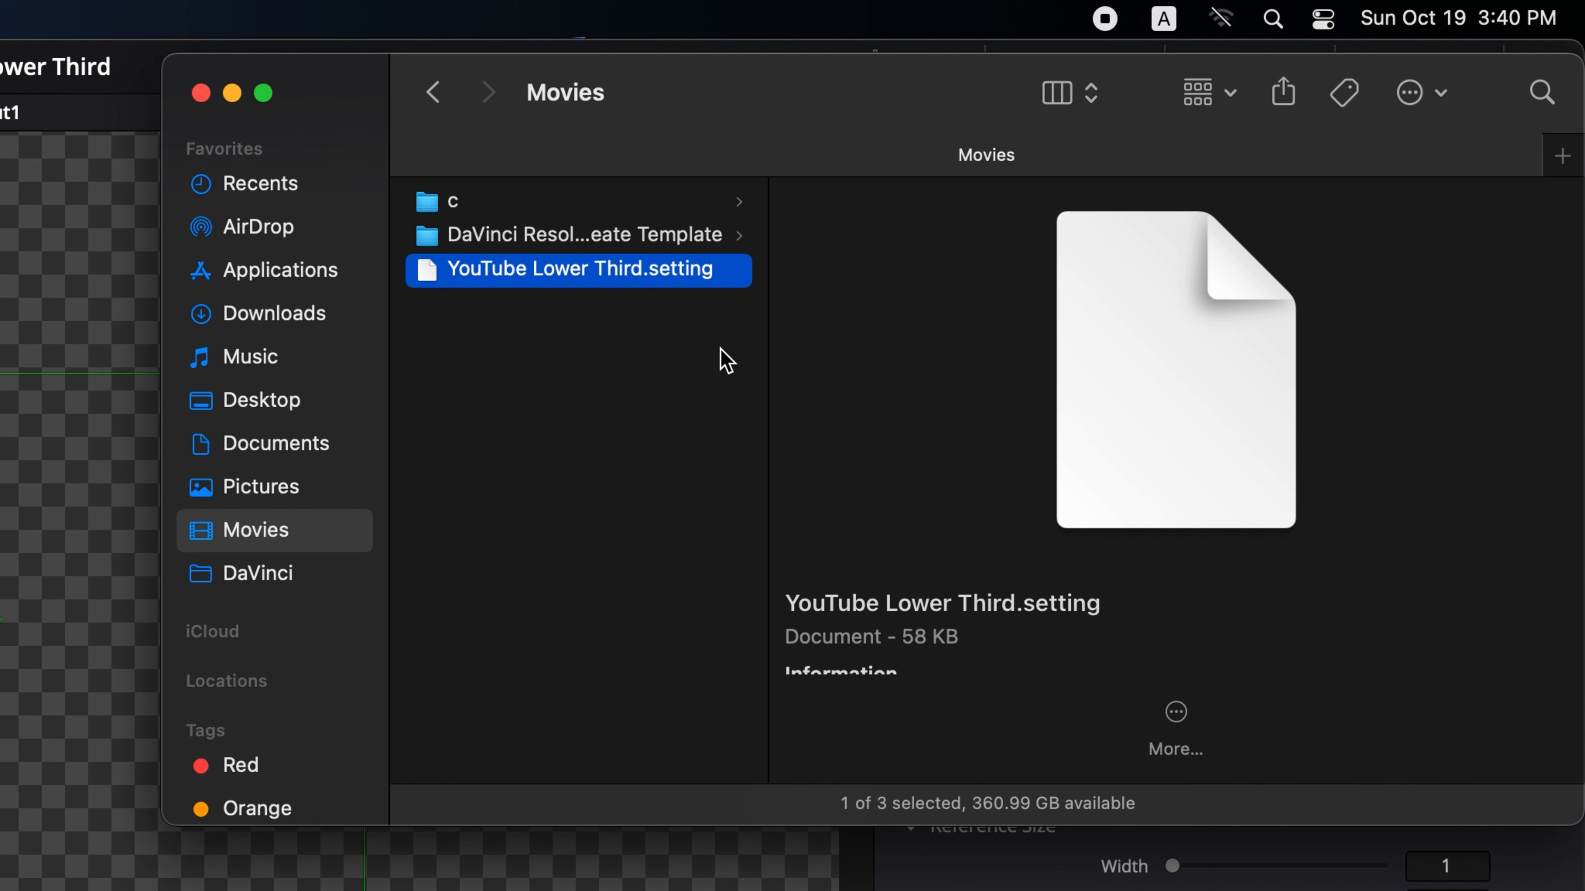
- Paste the setting file into the Edit > Titles folder of the DaVinci Resolve - Create Template folder
click(705, 228)
click(824, 212)
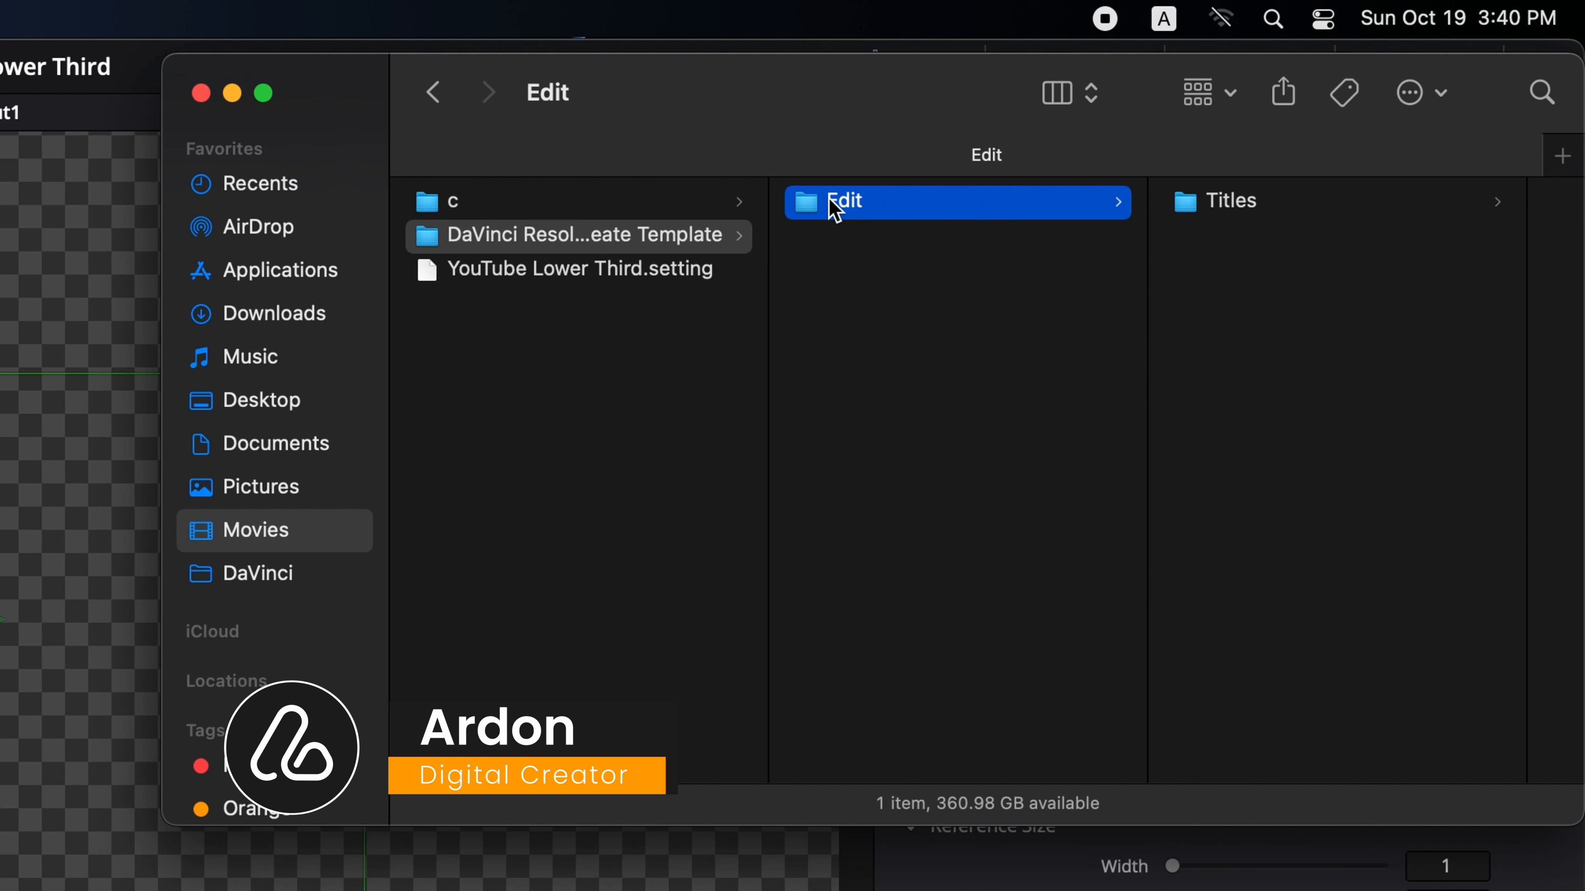
click(1221, 201)
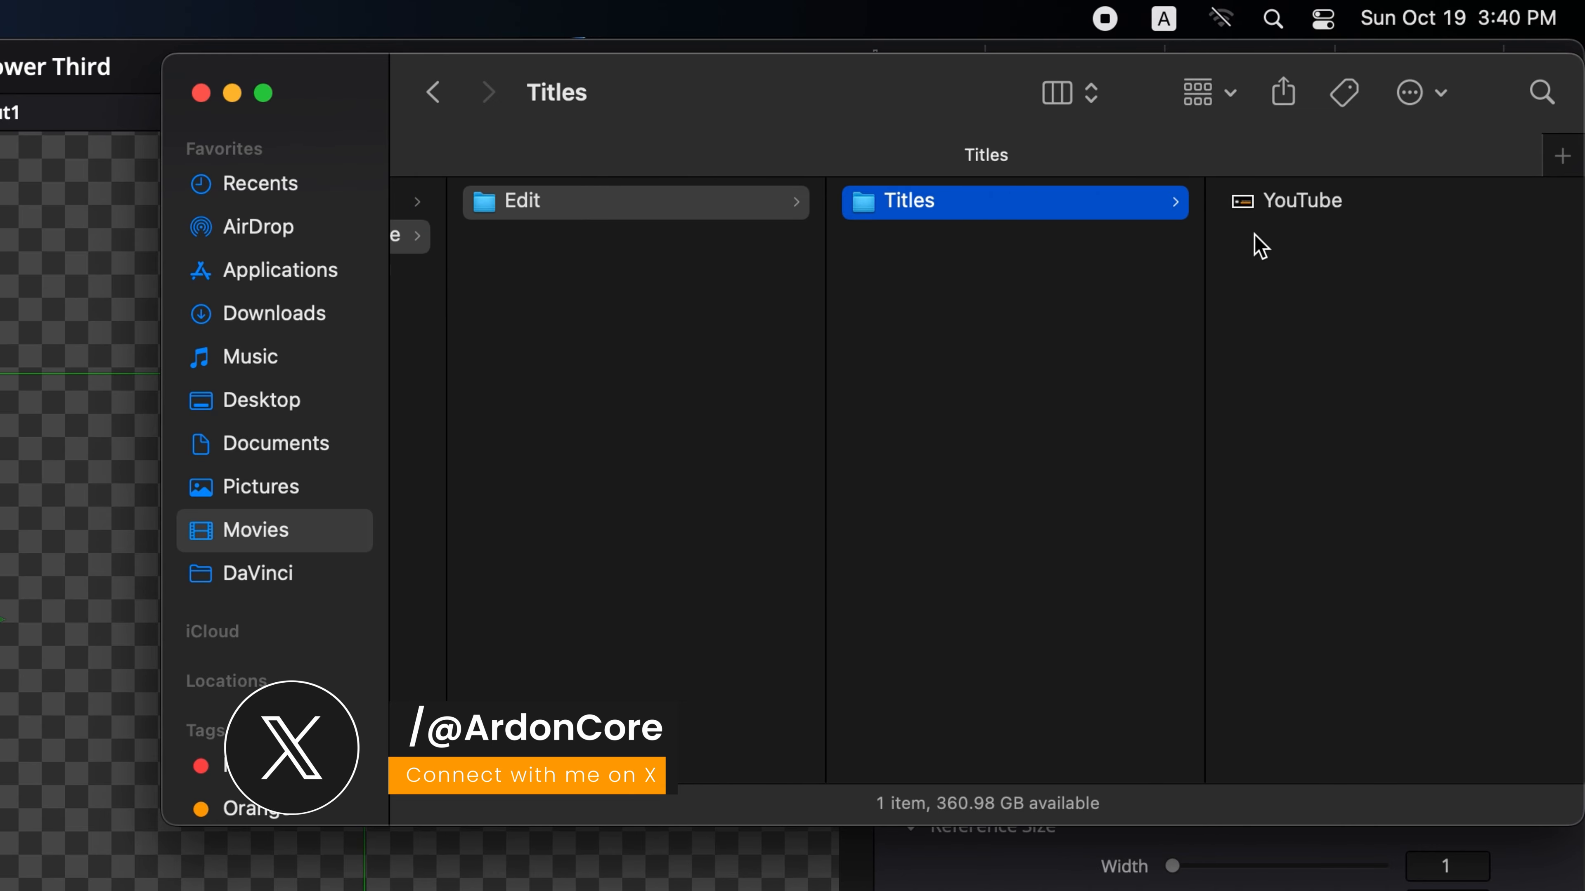
right_click(1276, 240)
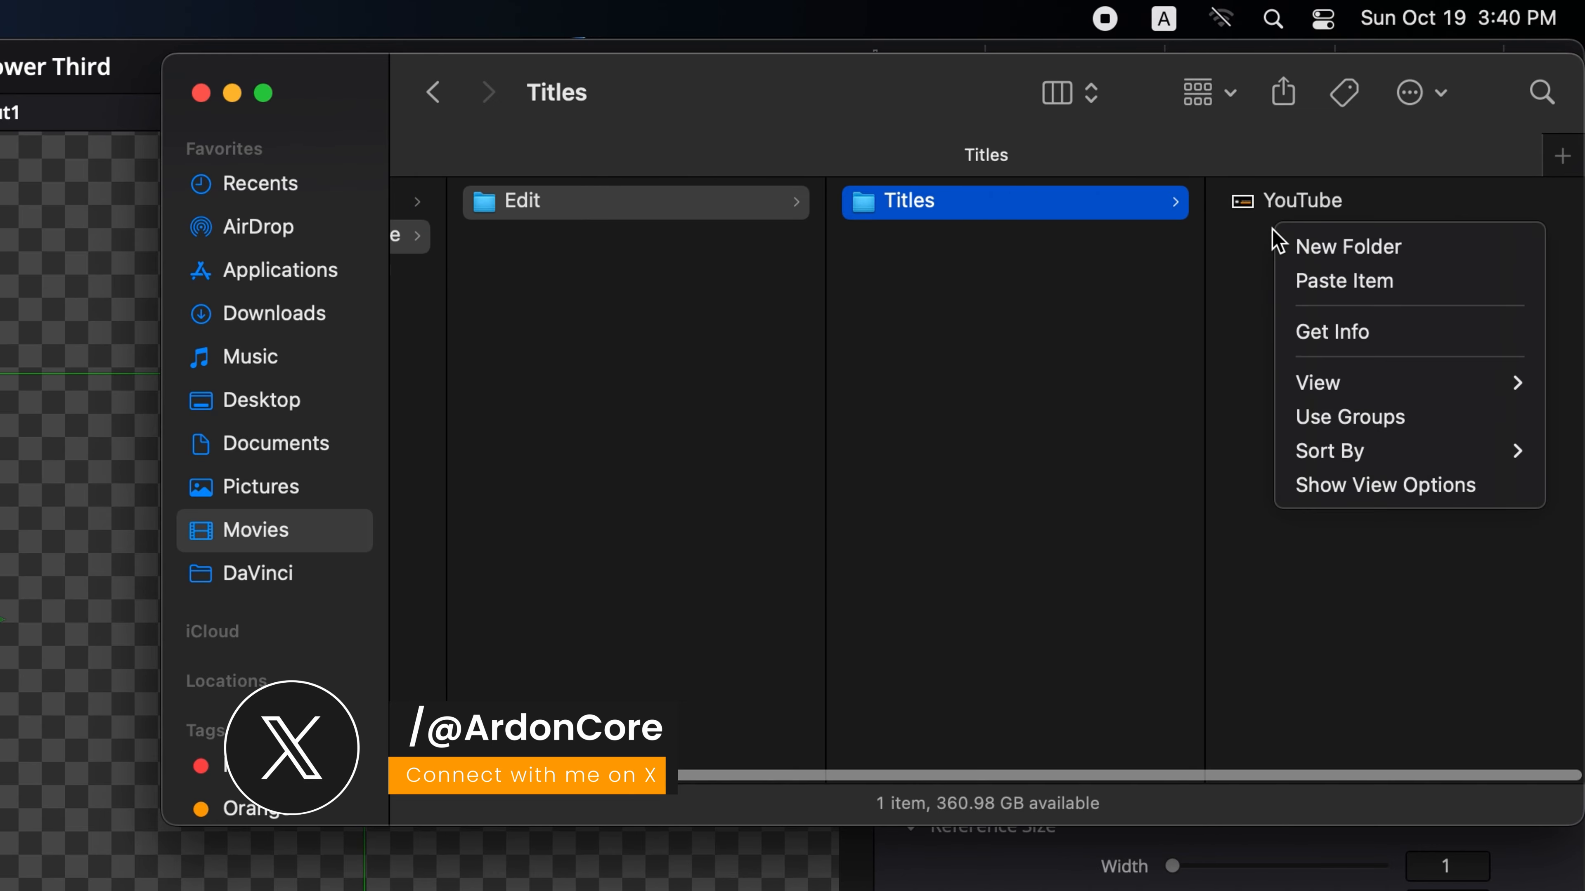
click(1305, 284)
- Preview the YouTube thumbnail image and rename it YouTube Lower Third to match the setting file
click(1303, 200)
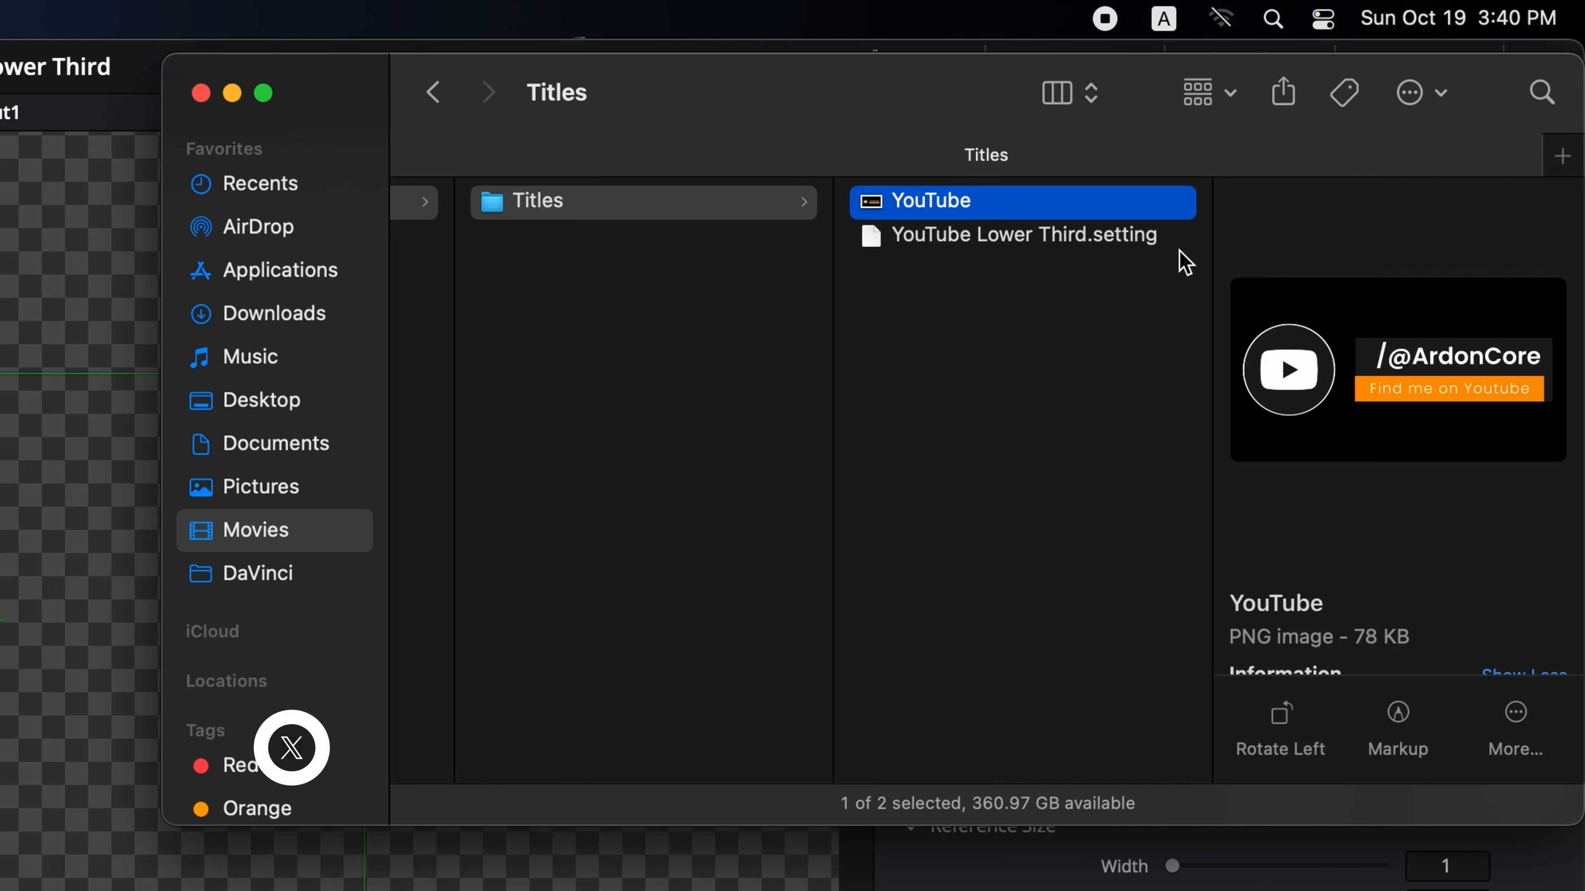
key(space)
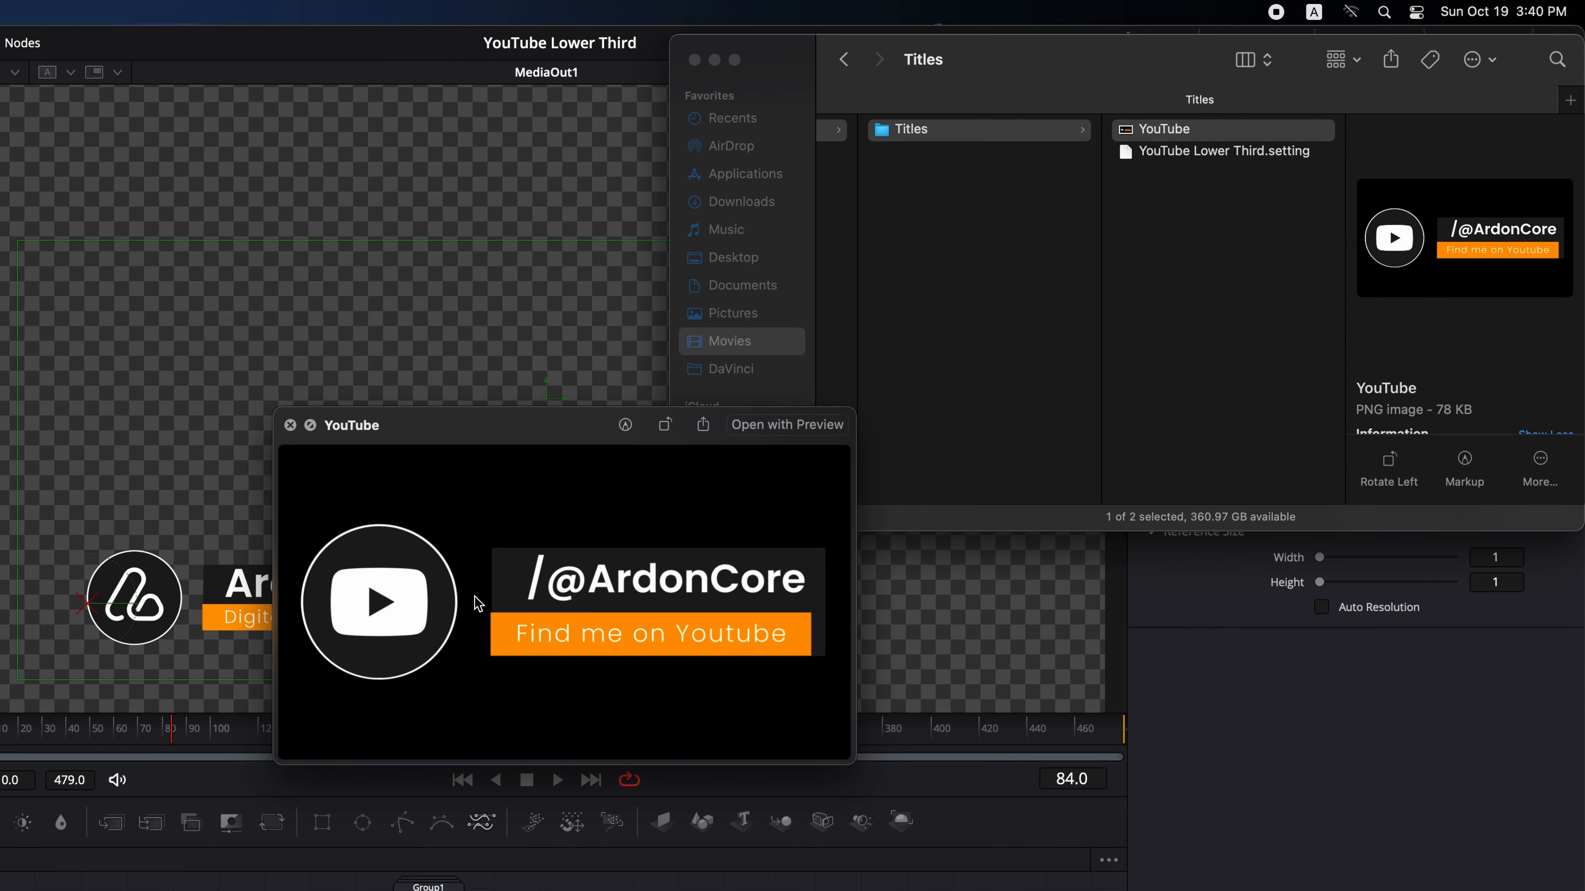
key(space)
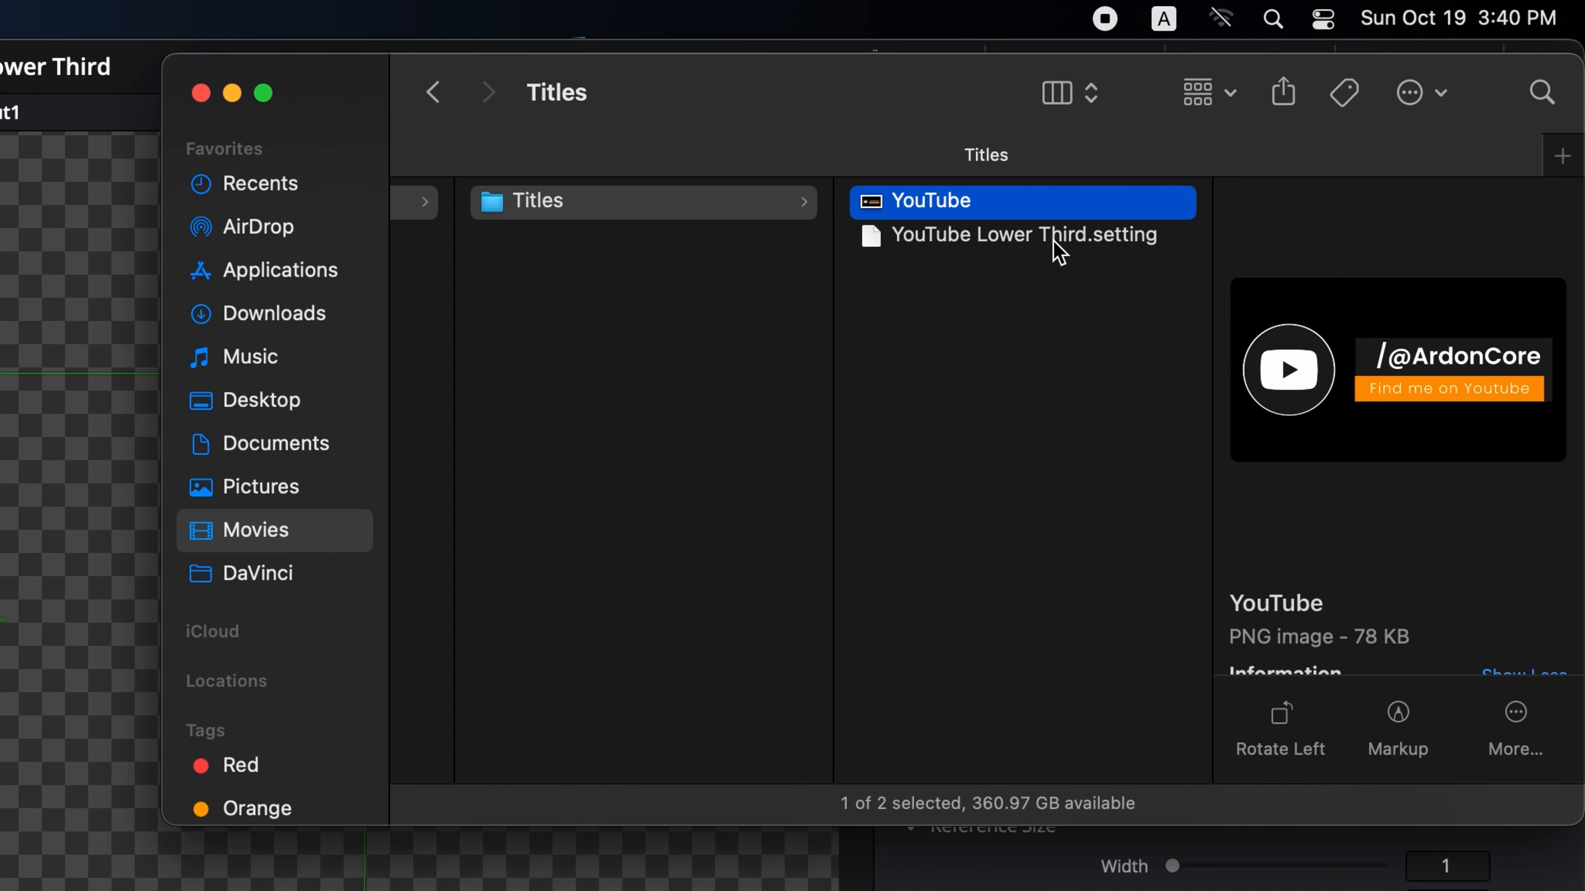
click(1059, 253)
key(Return)
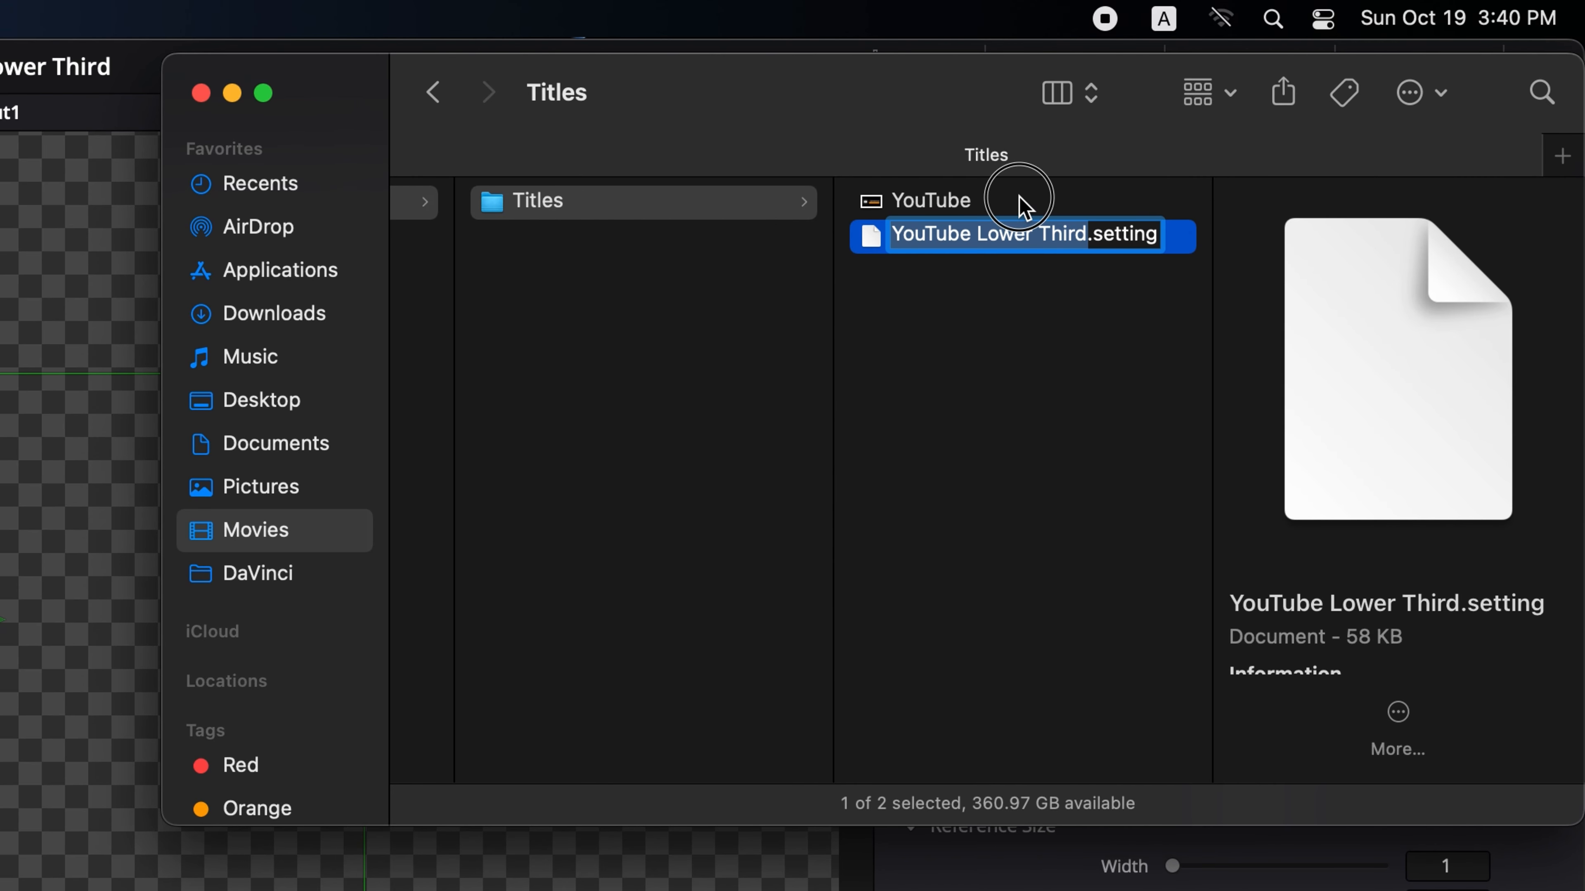
click(1026, 207)
key(Return)
key(super+v)
key(Return)
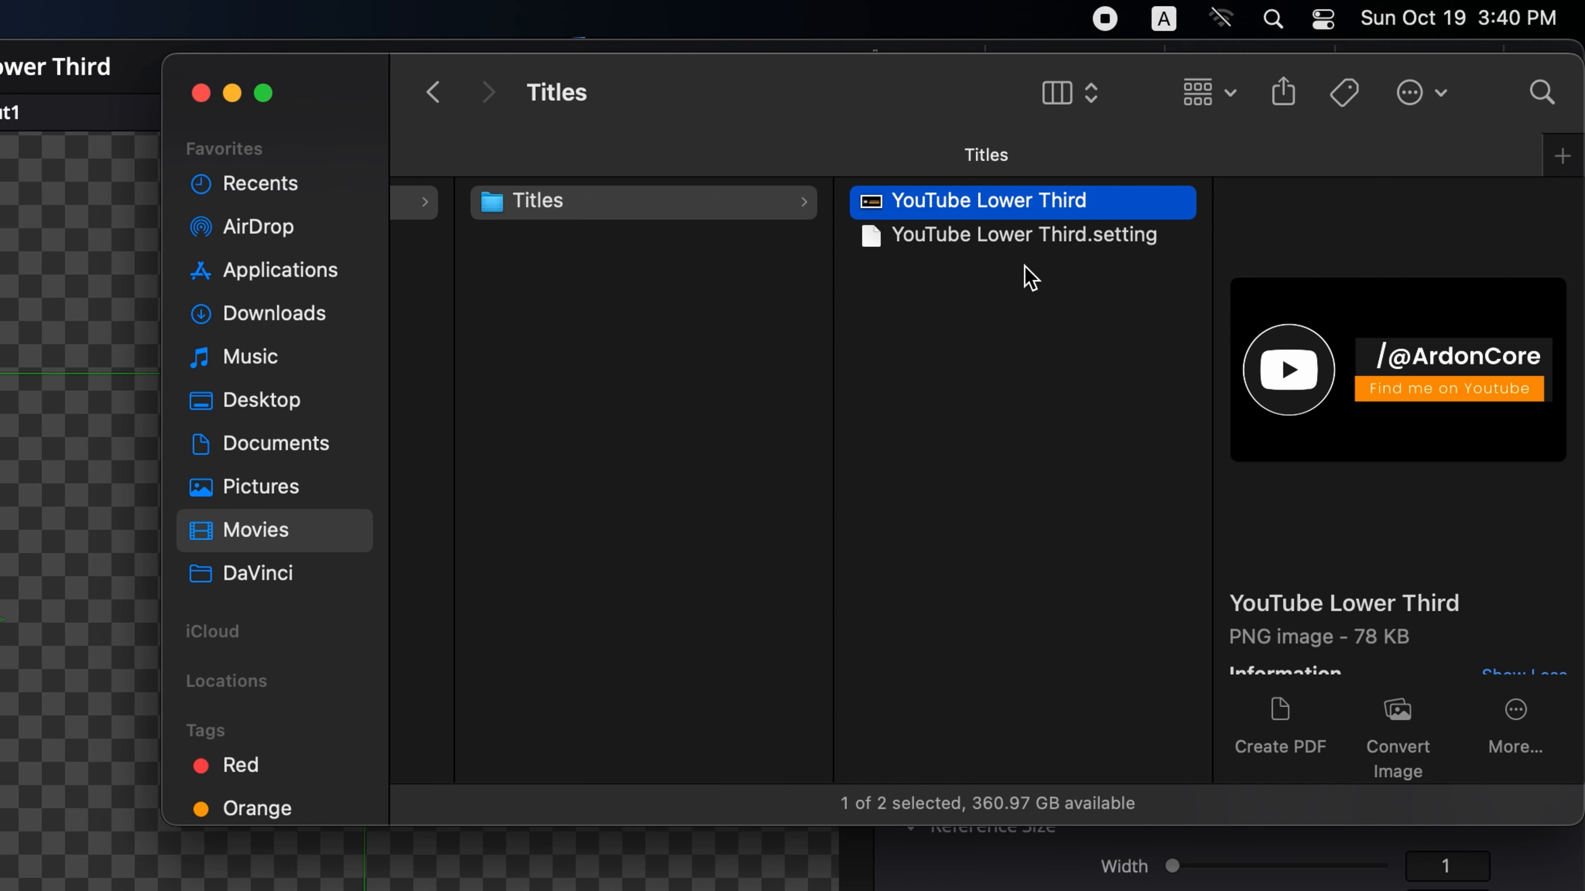
- Inspect the thumbnail image's dimensions in the preview pane
scroll(1337, 601, down, 5)
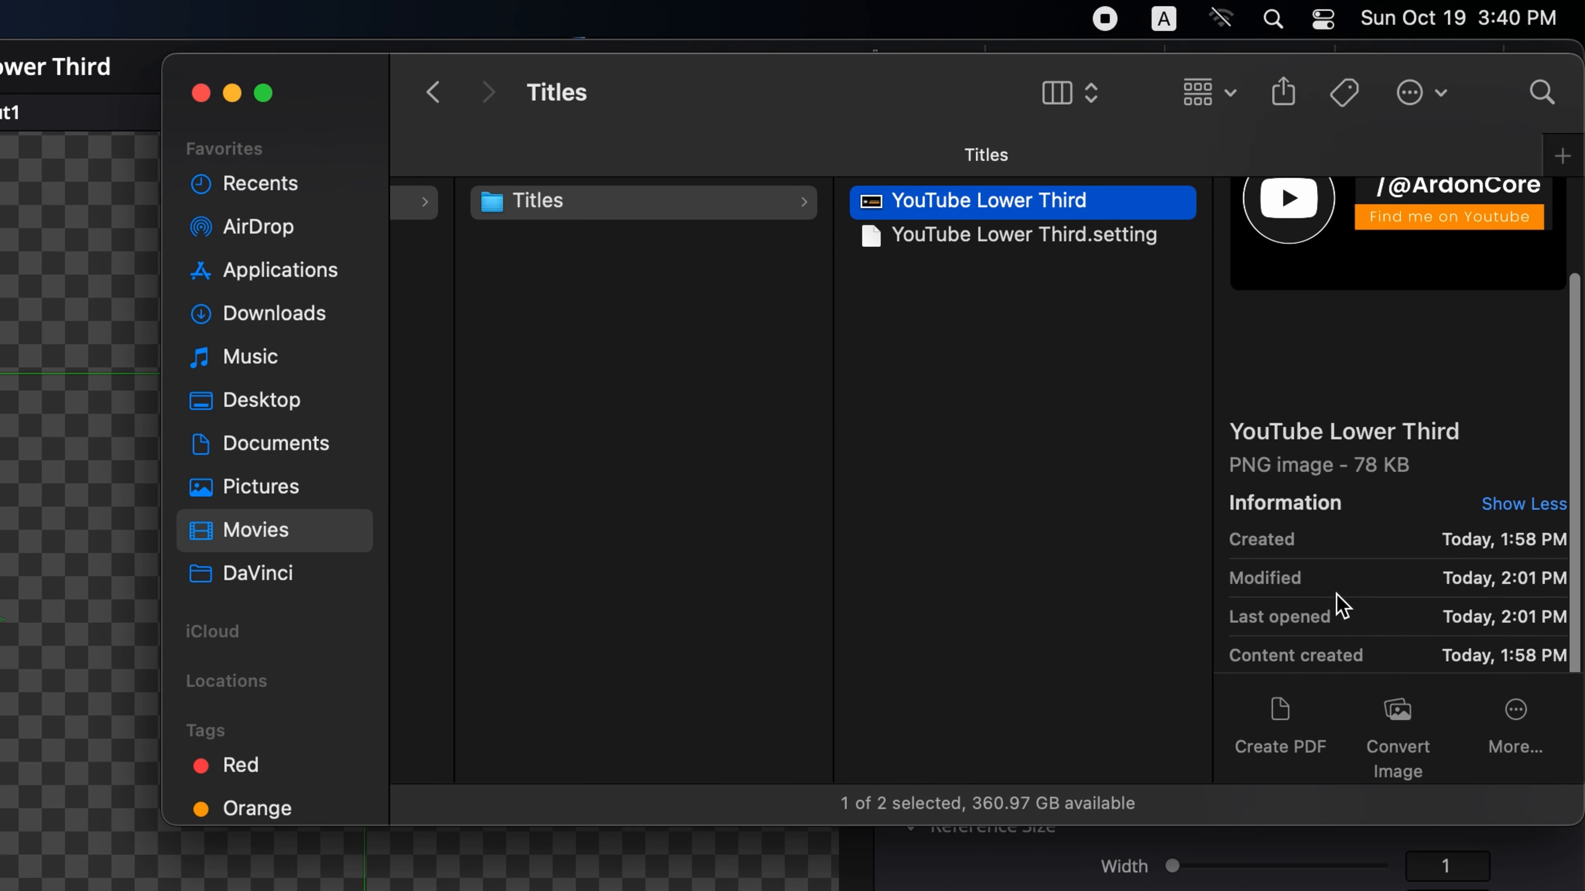
double_click(1509, 615)
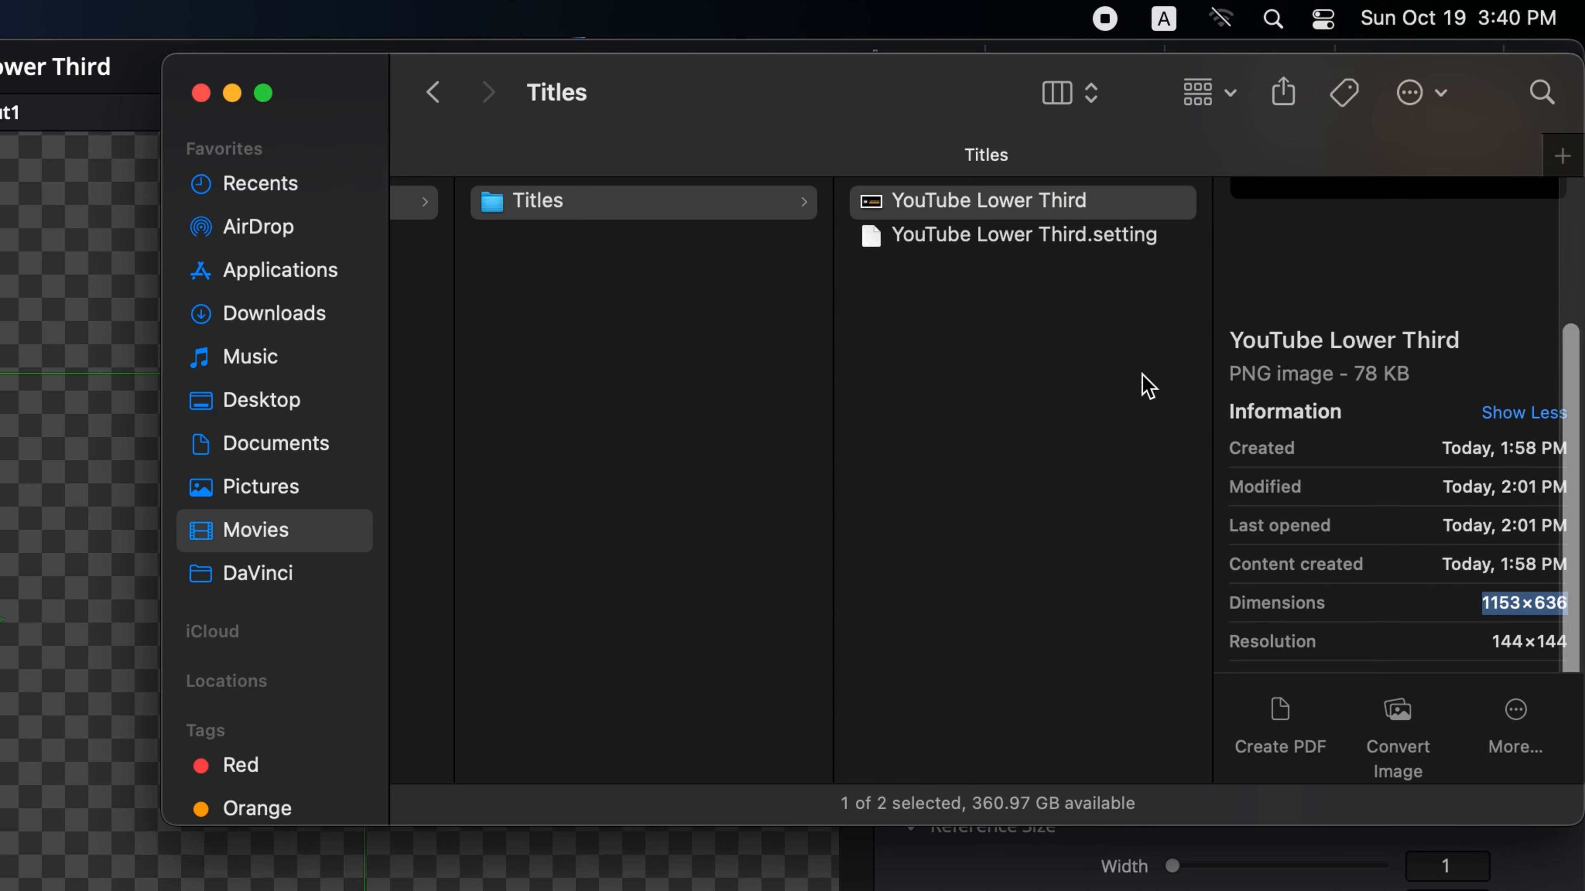
click(1045, 385)
scroll(1039, 383, left, 10)
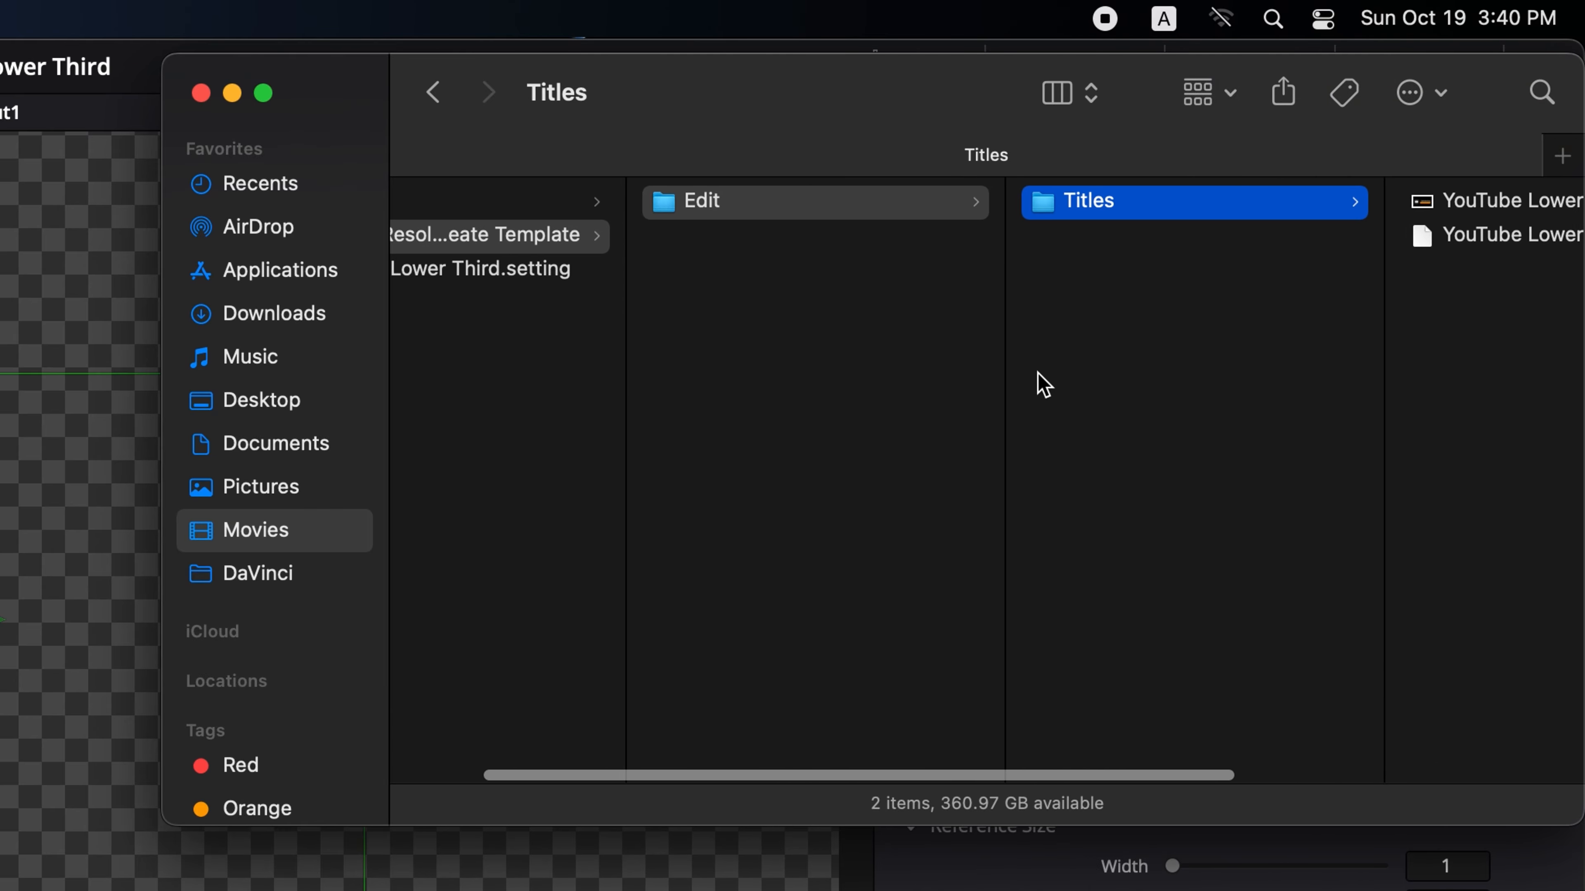
- Compare the template folder structure with the Edit > Titles and Fusion template categories in the Effects library
click(870, 203)
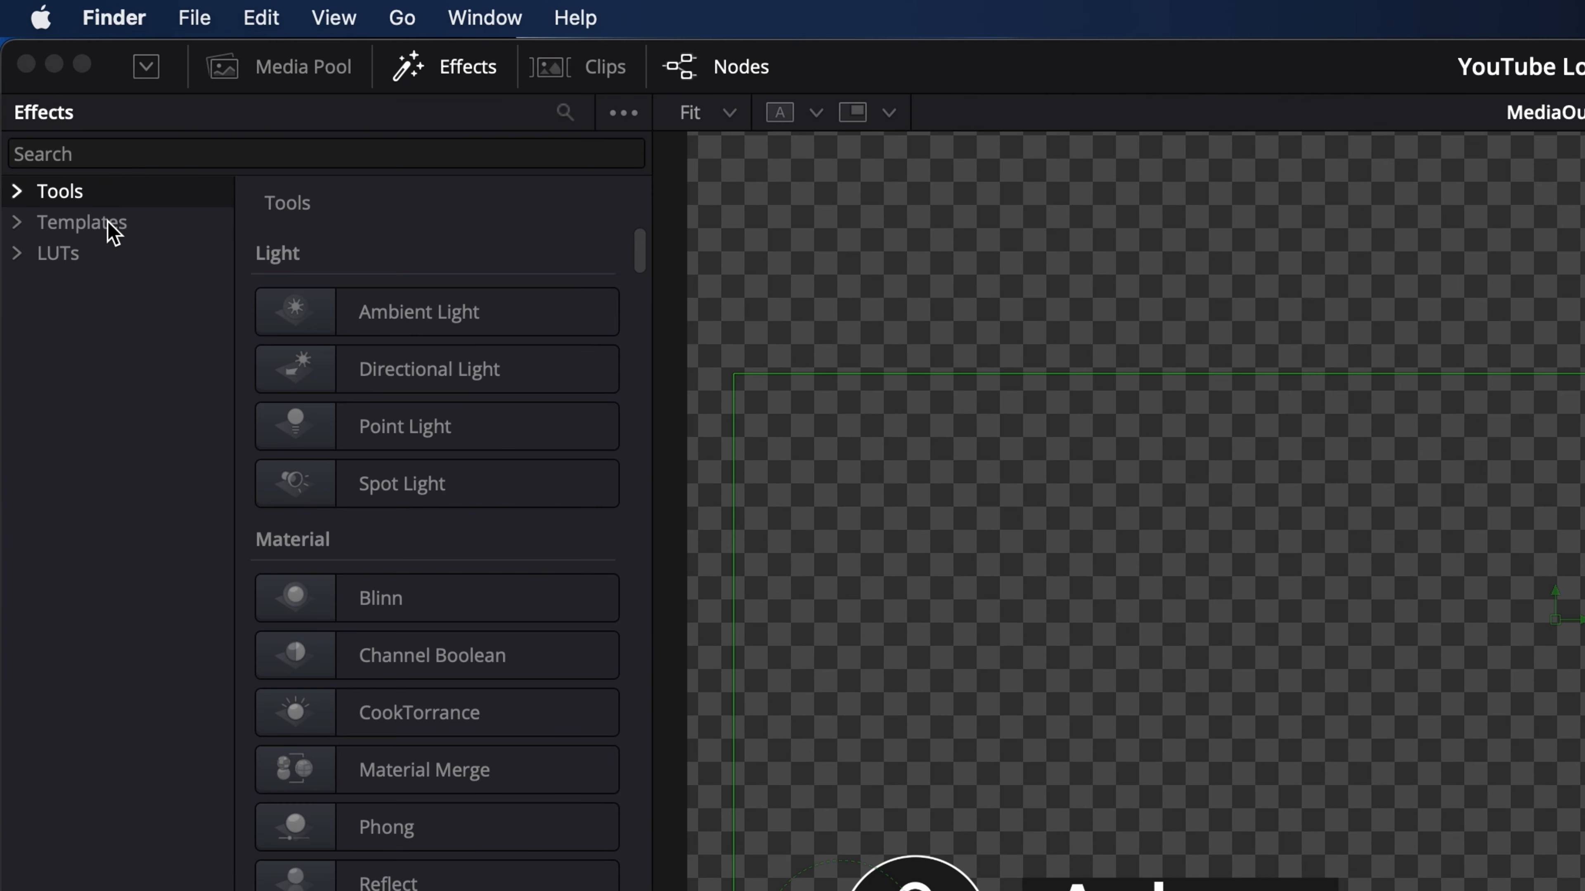
click(113, 230)
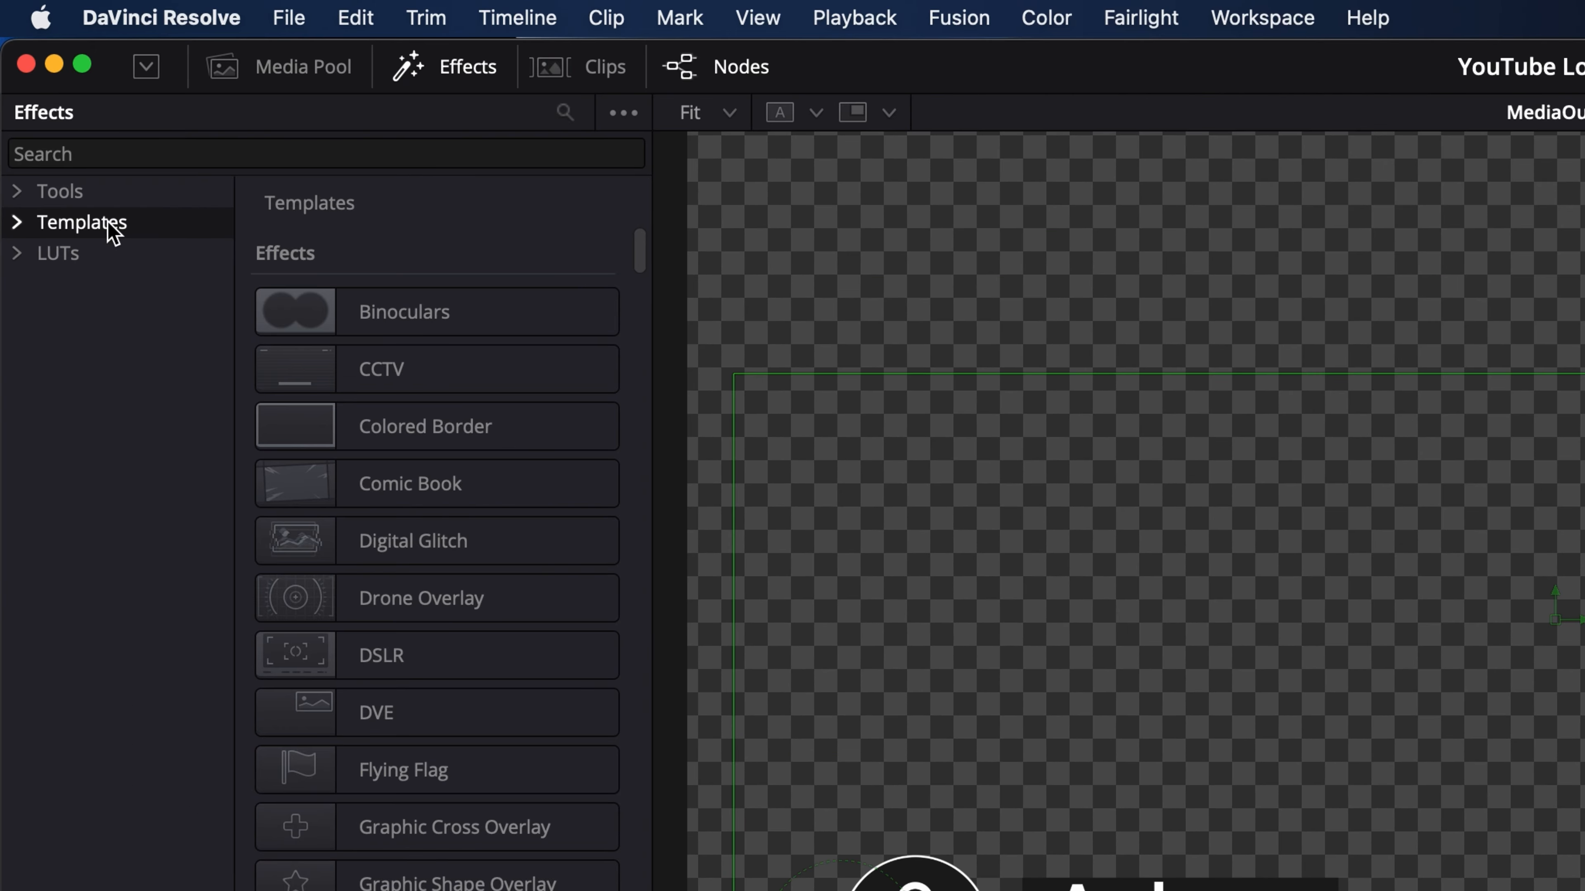
click(17, 226)
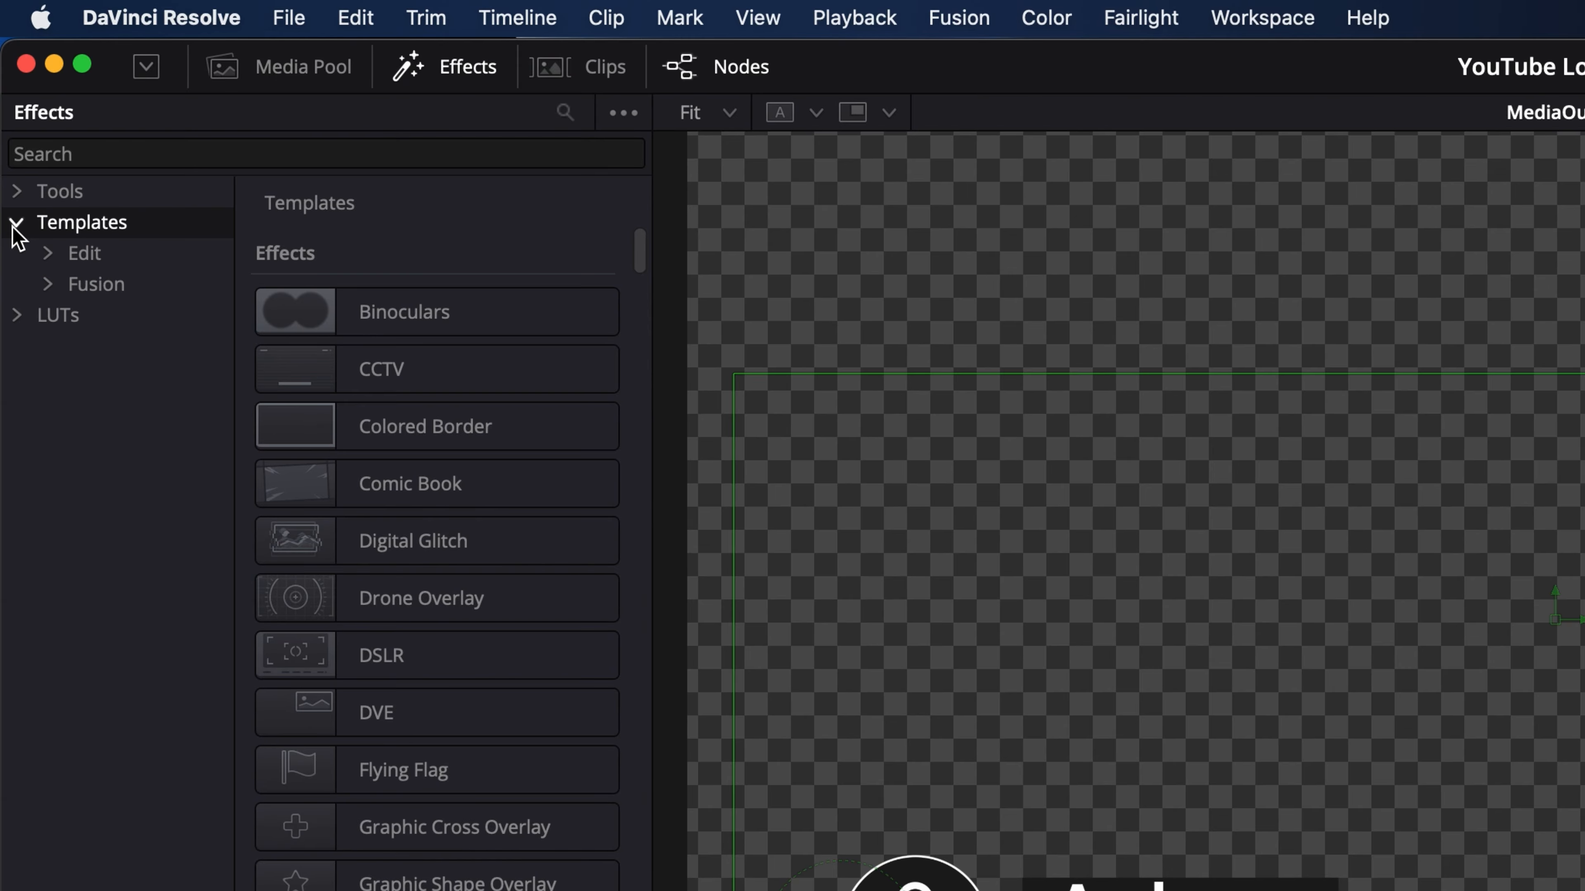
click(102, 258)
key(super+Tab)
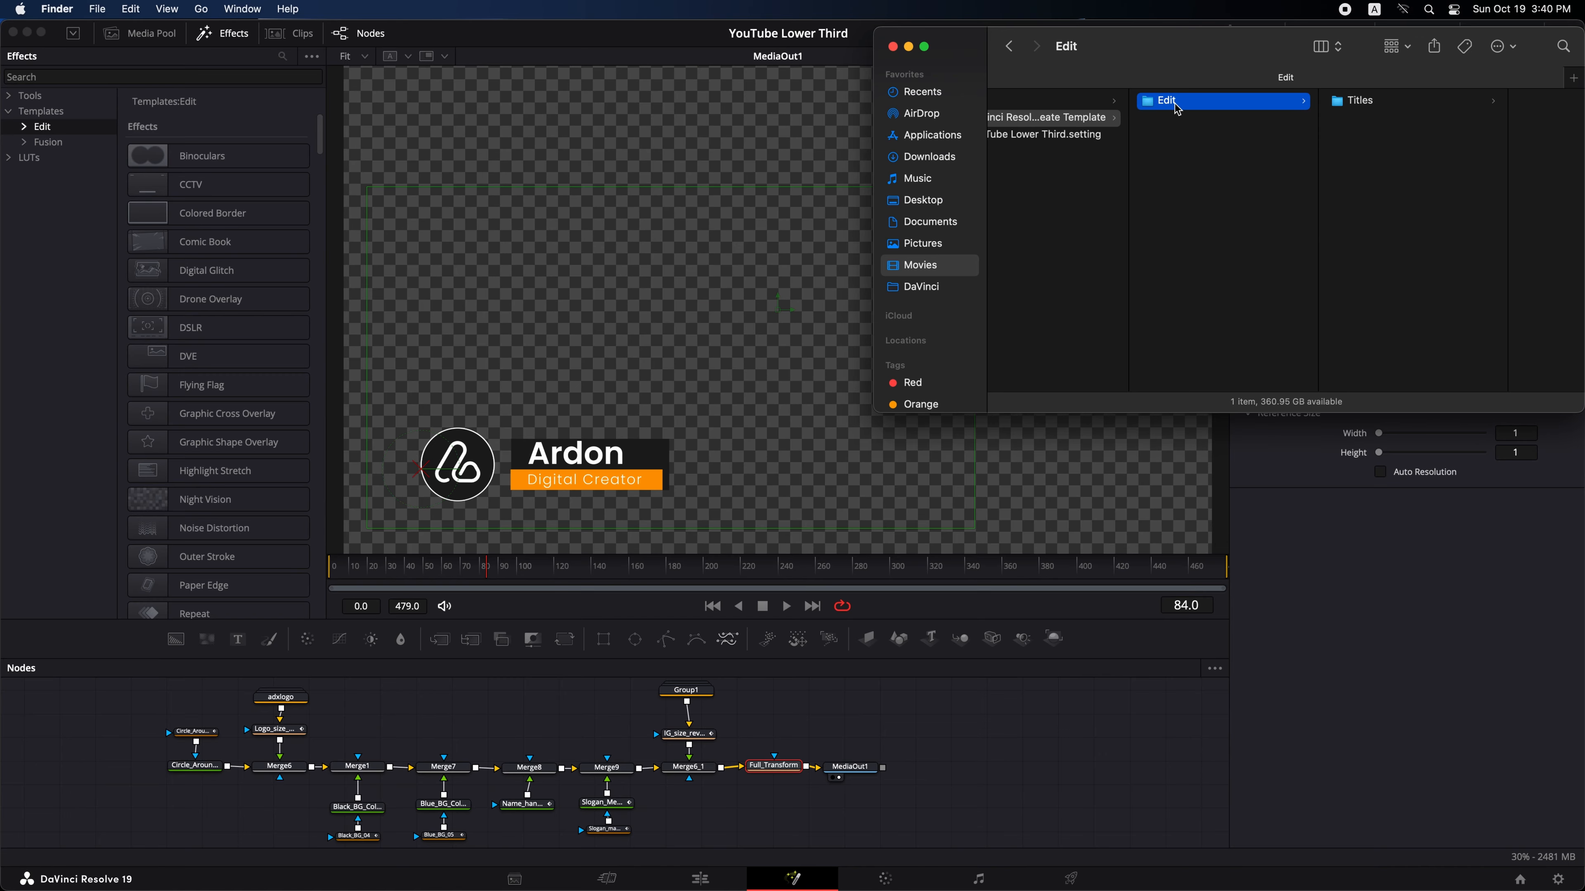
click(25, 126)
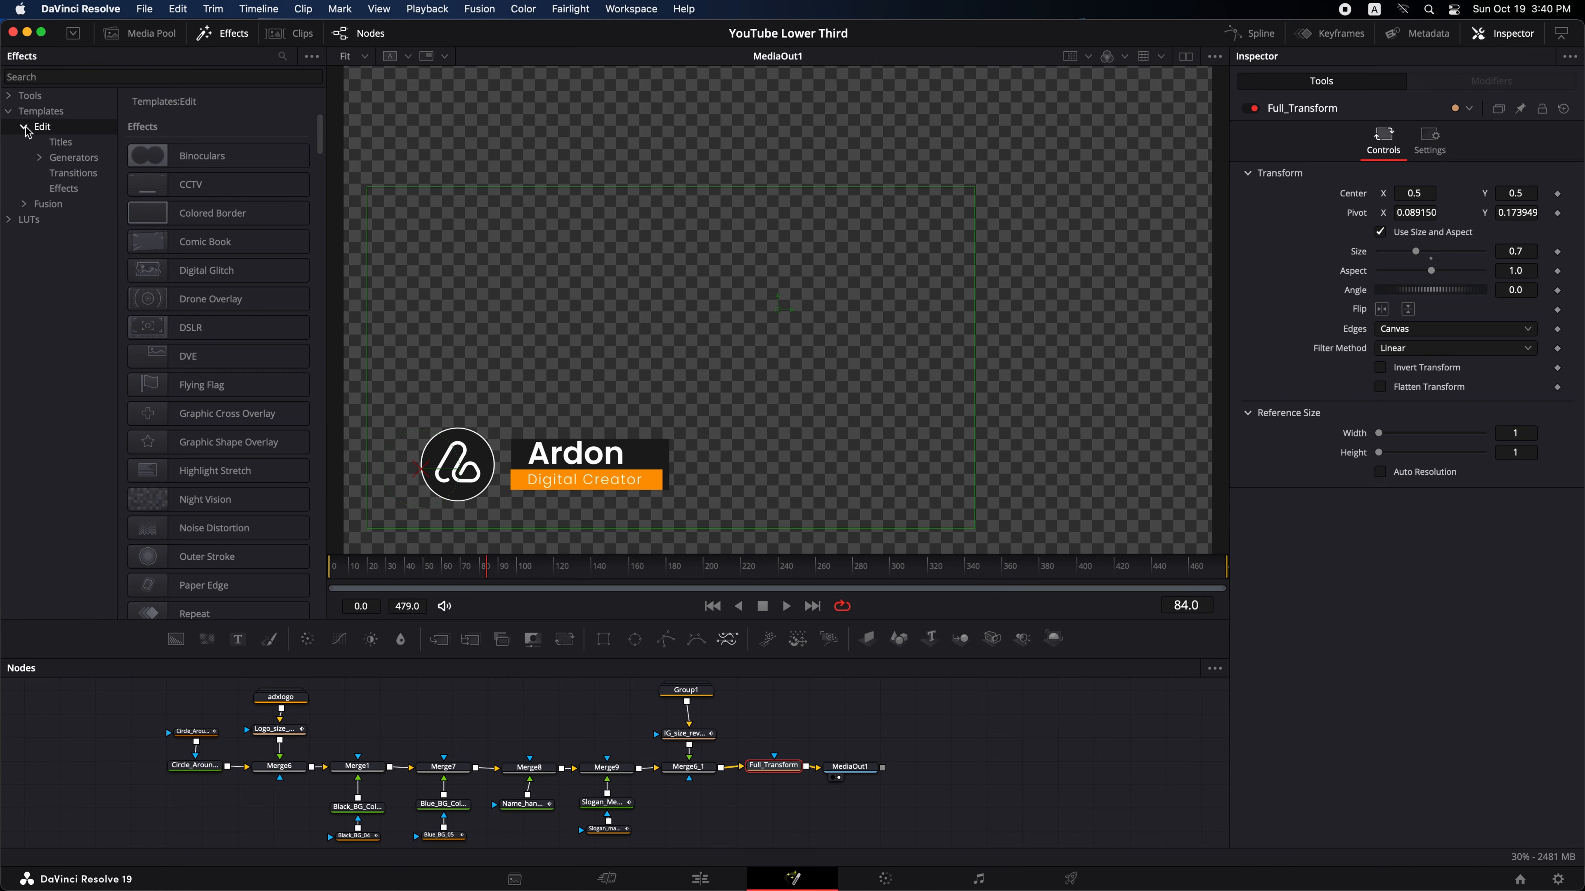
click(66, 146)
key(super+Tab)
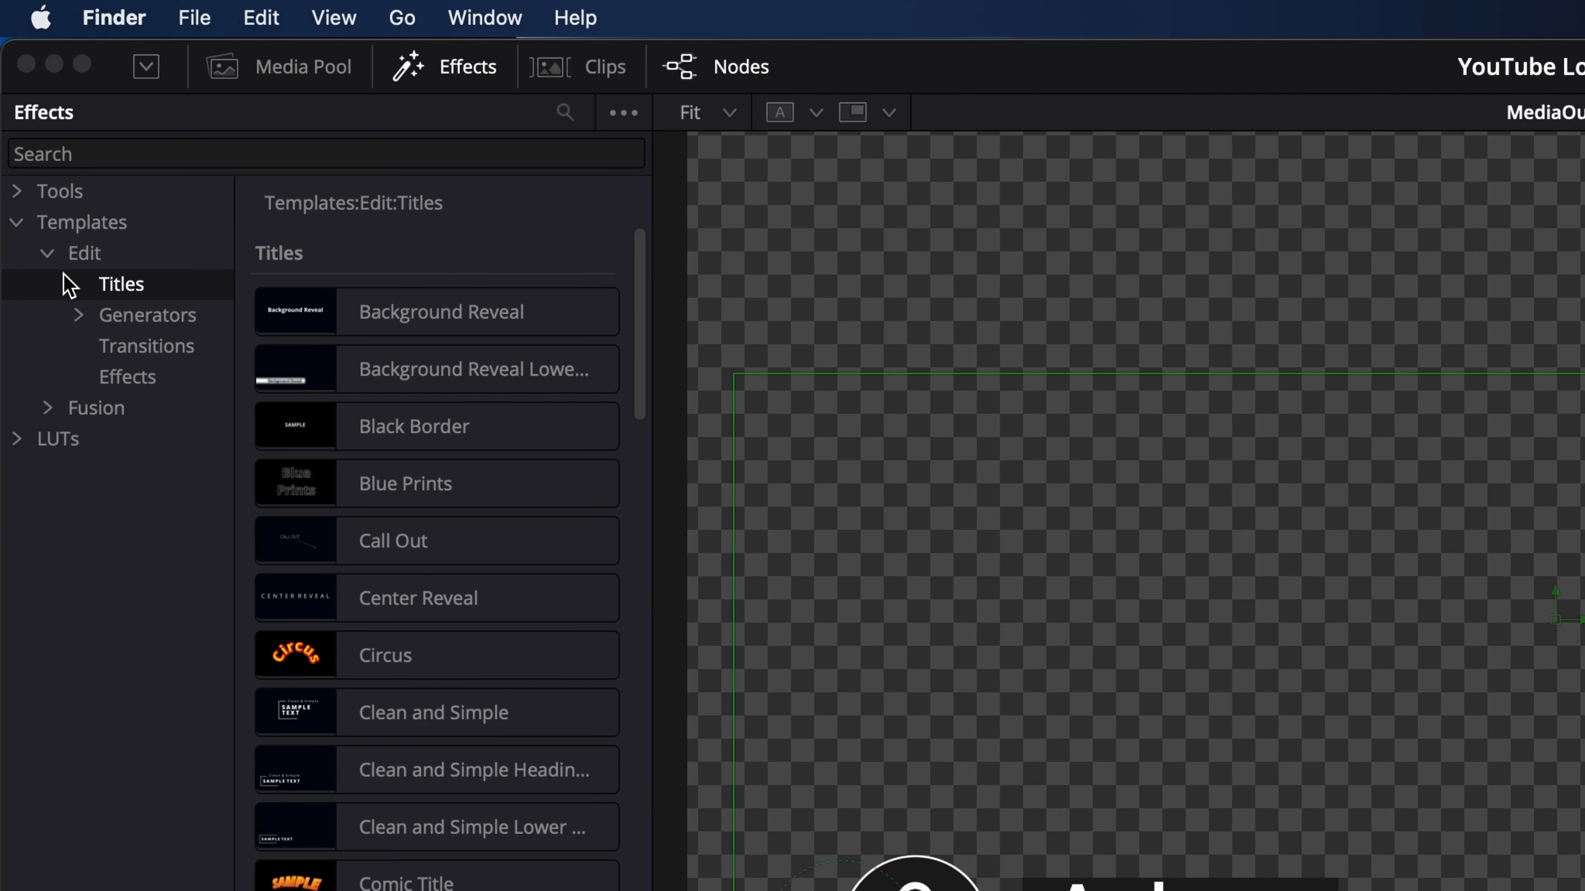
click(51, 259)
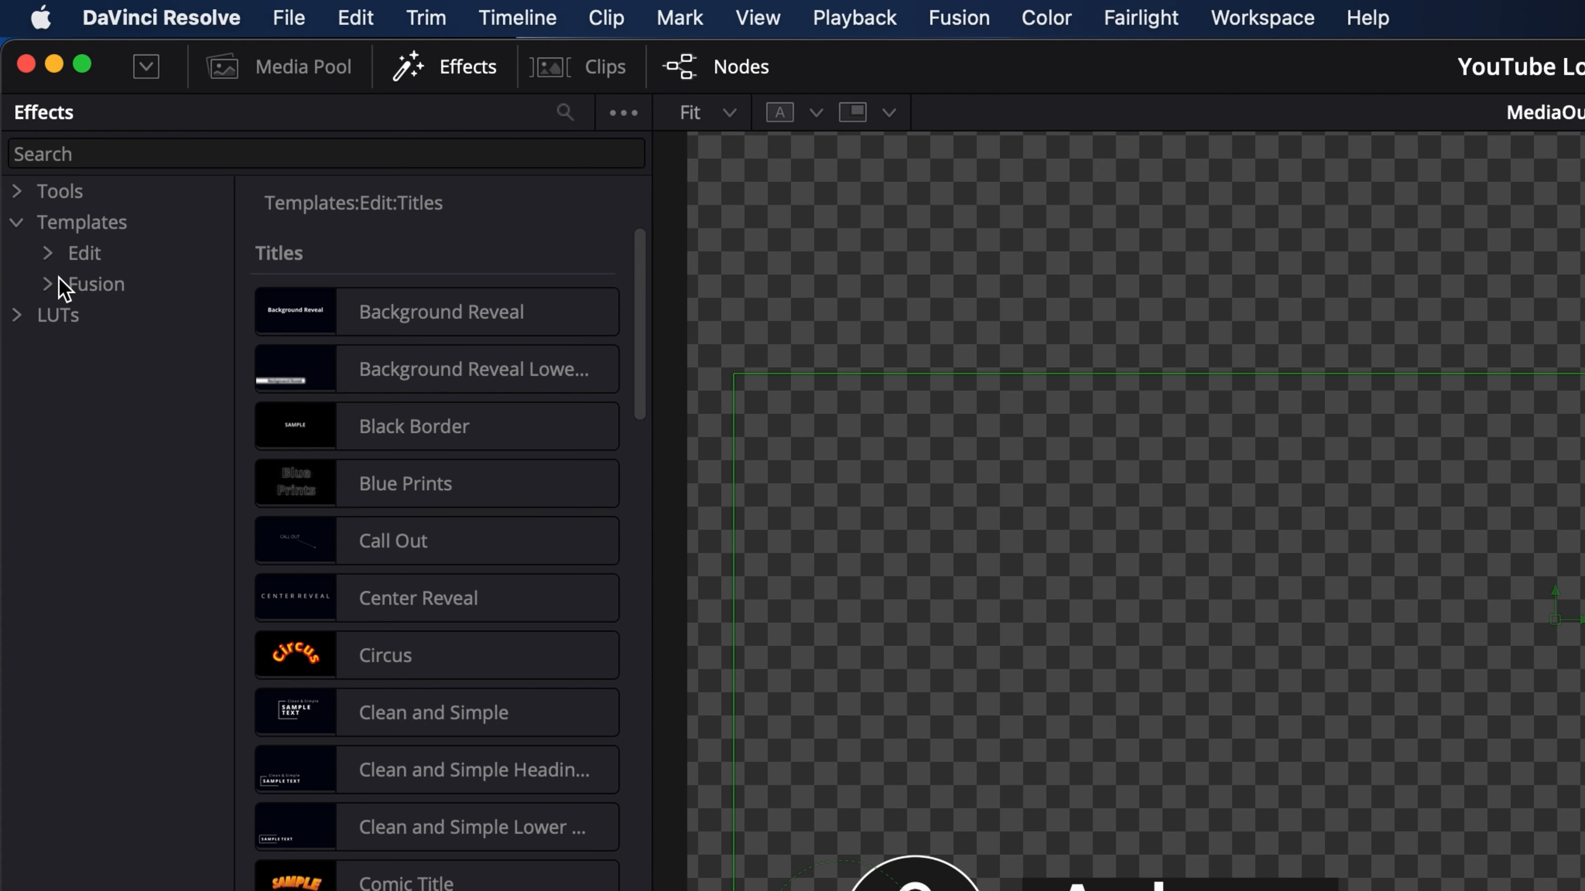
click(90, 283)
key(super+Tab)
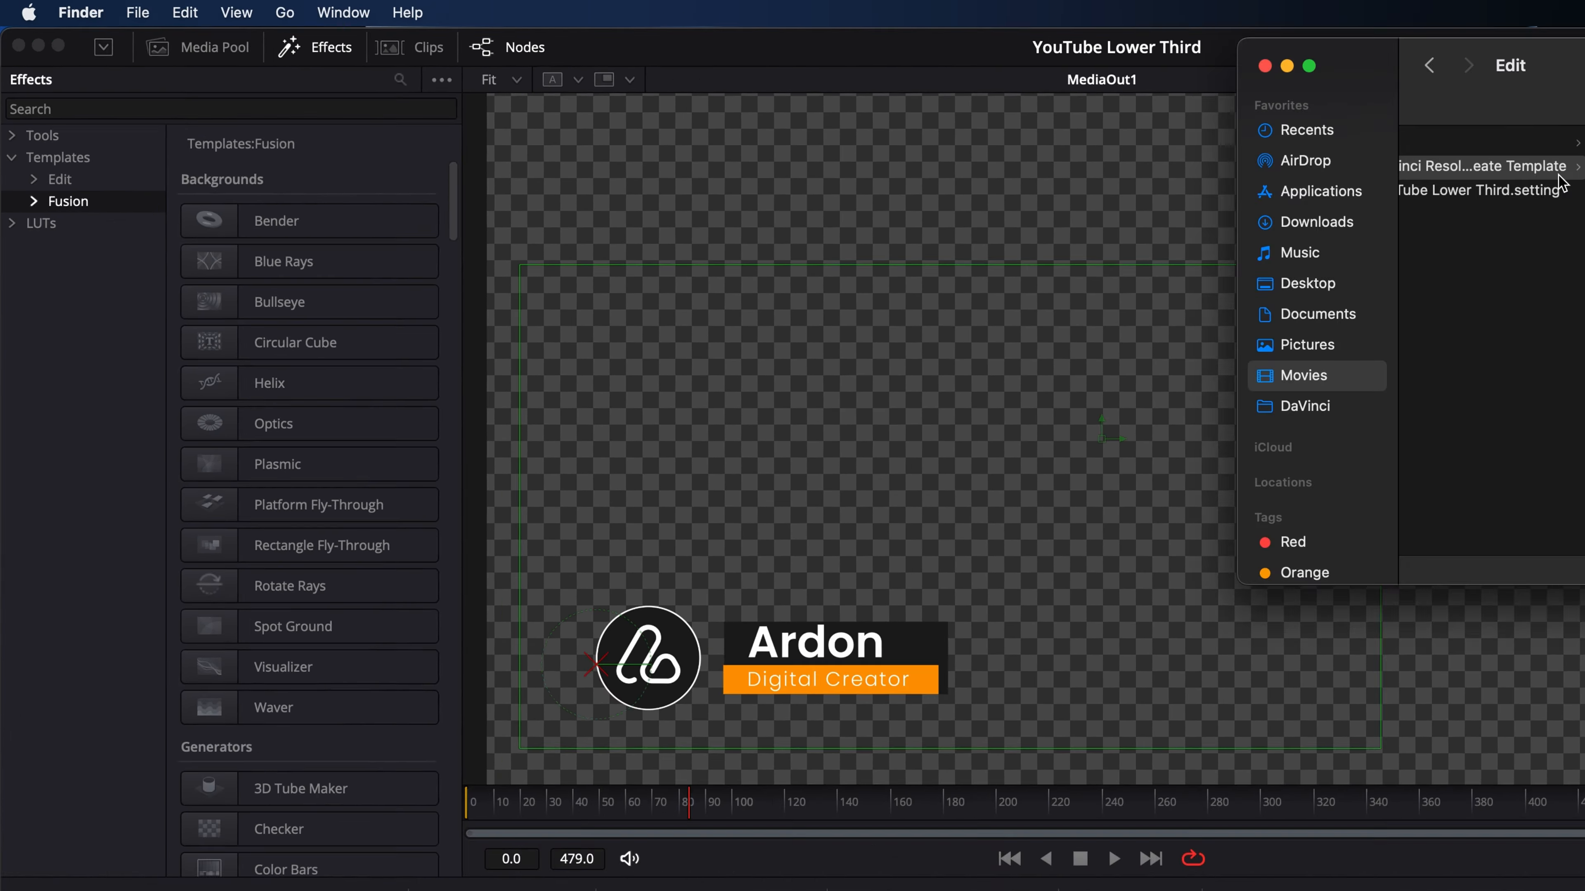
- Duplicate the Edit folder and rename the copy Fusion
scroll(789, 296, left, 2)
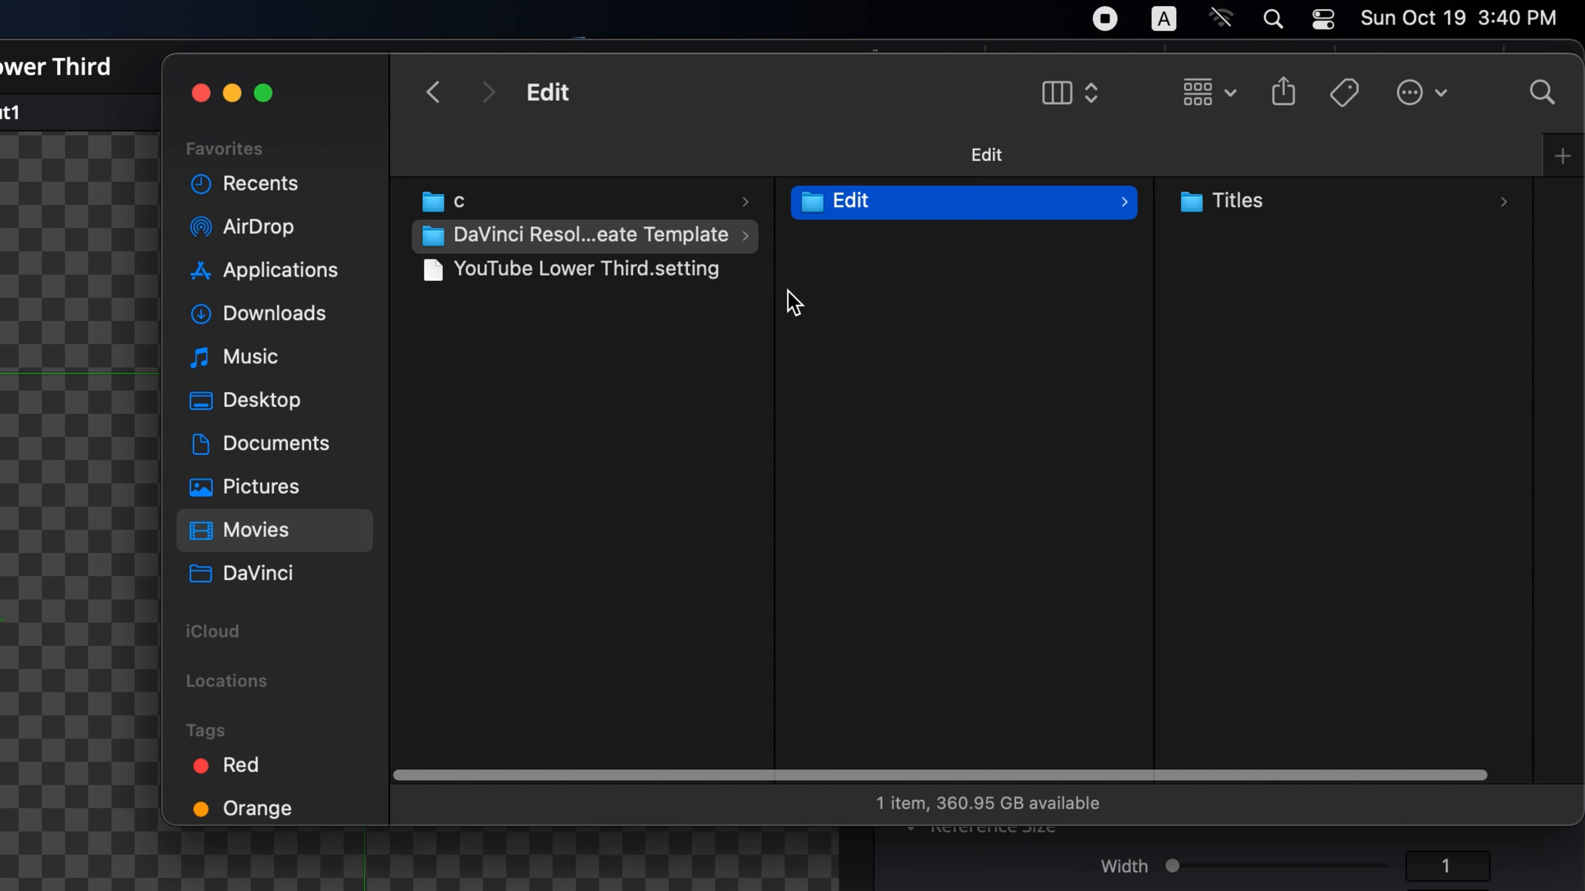
key(super+d)
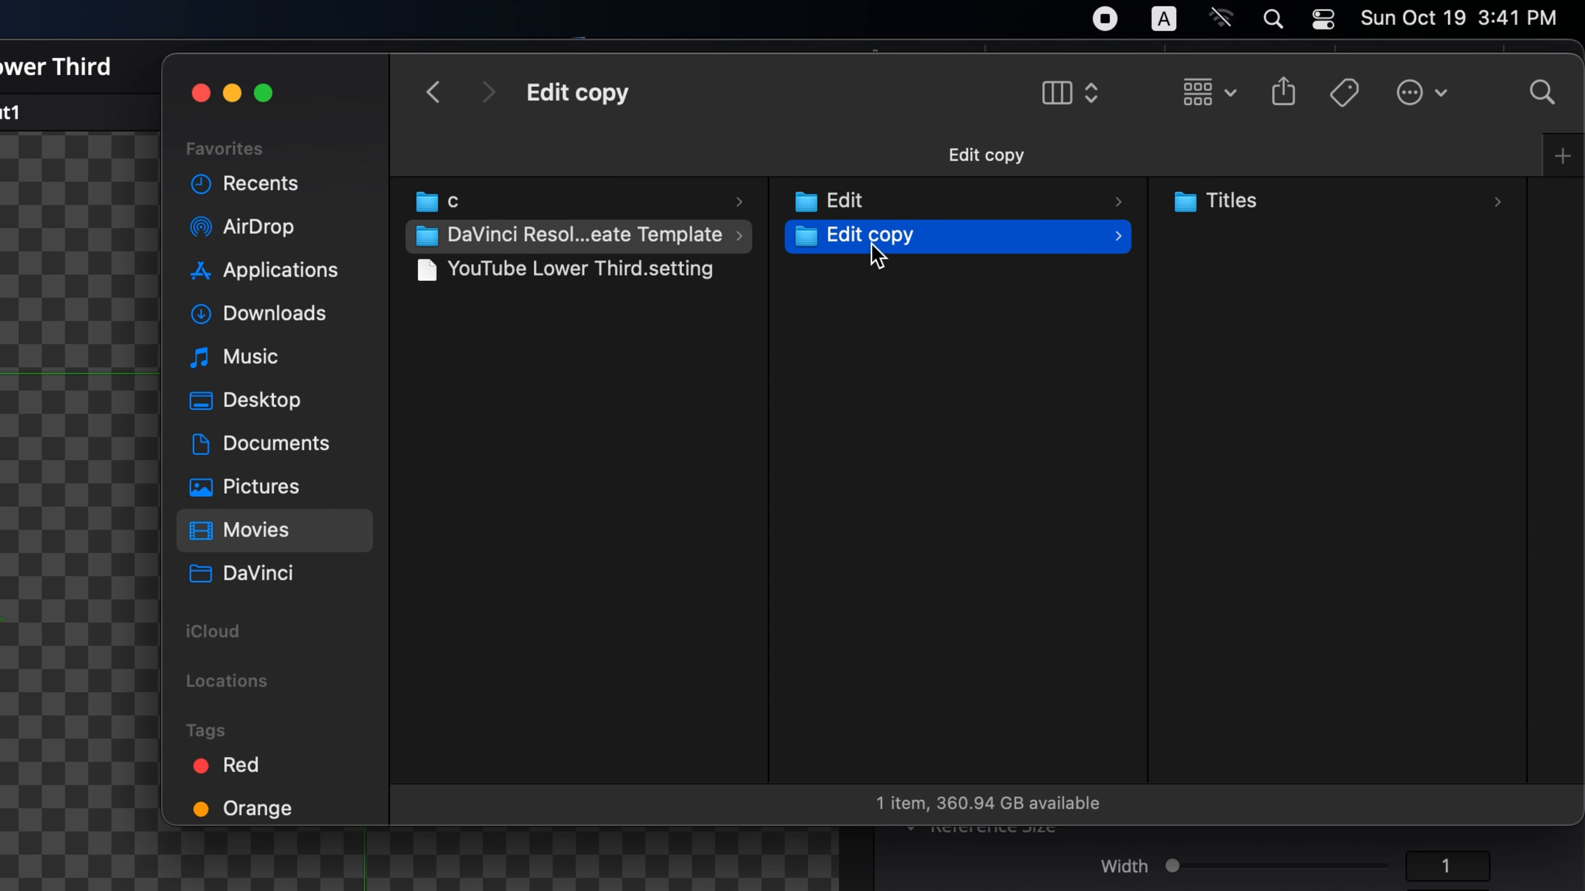
key(Return)
text(Fusion)
key(Return)
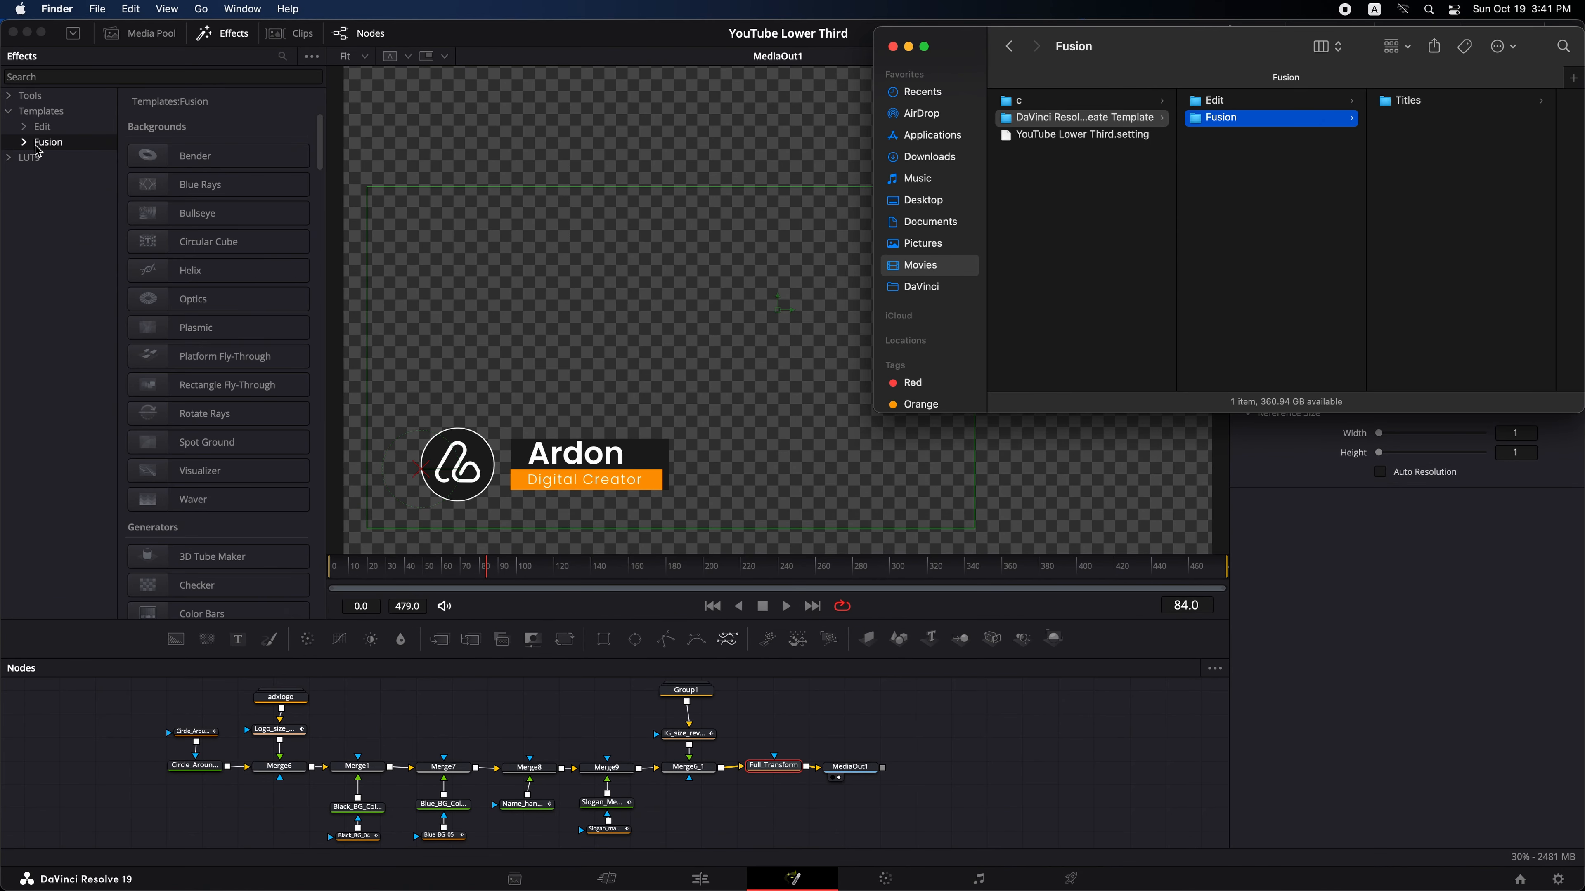
- Browse the Fusion template categories in the Effects library
key(super+Tab)
click(61, 158)
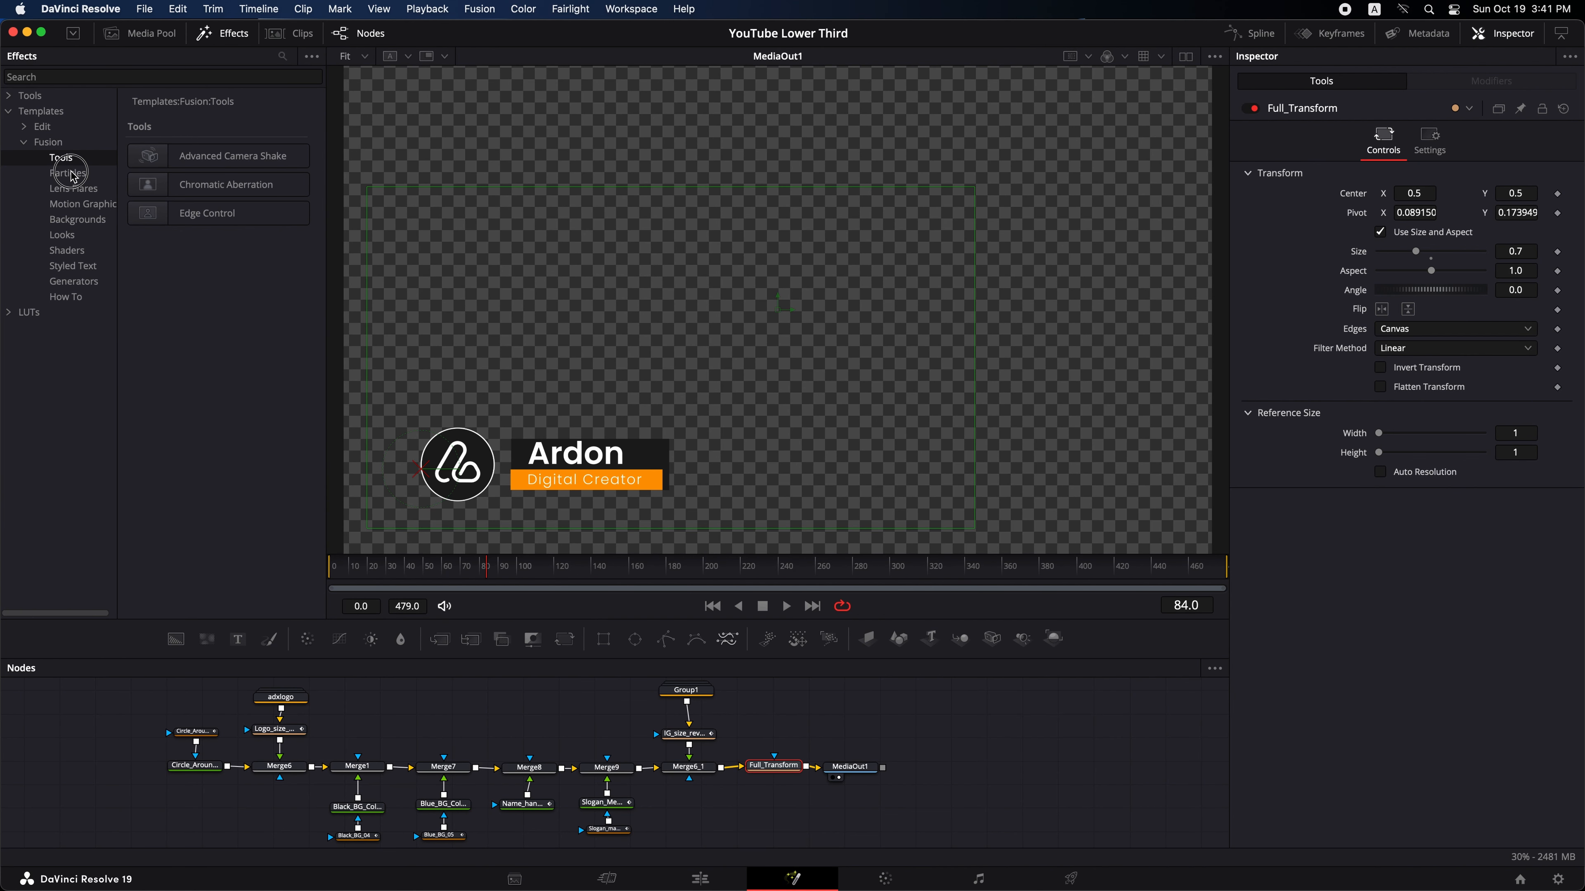
key(Down)
key(Down)
key(Down)
key(Down)
key(super+Tab)
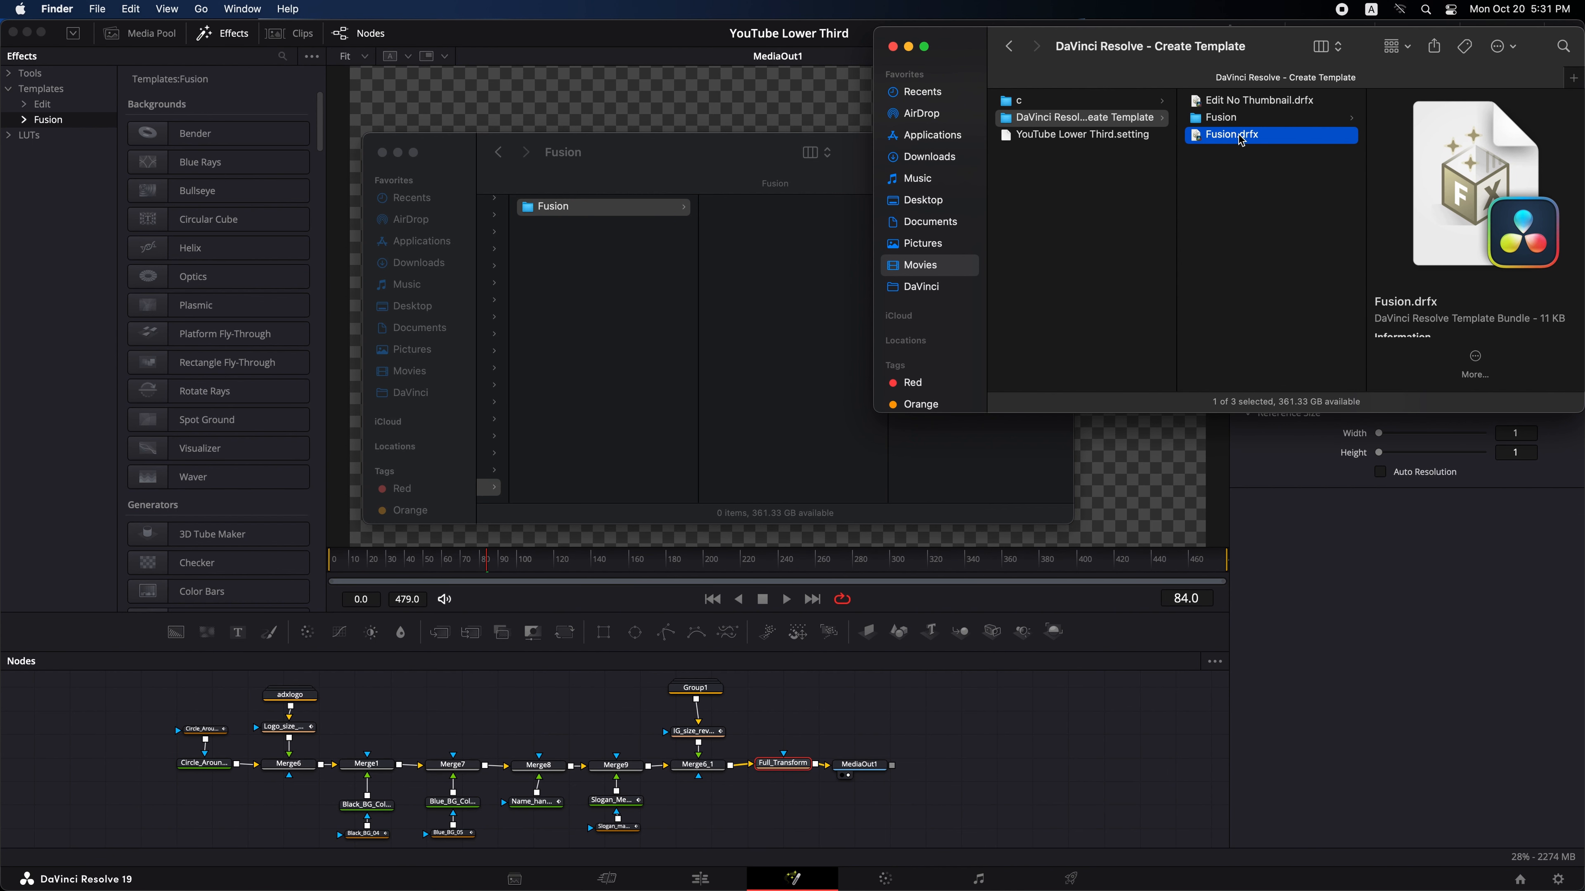
- Drop the Fusion.drfx bundle into Resolve and search the effects library for YouTube Lower Third
drag(1242, 140, 761, 308)
click(282, 56)
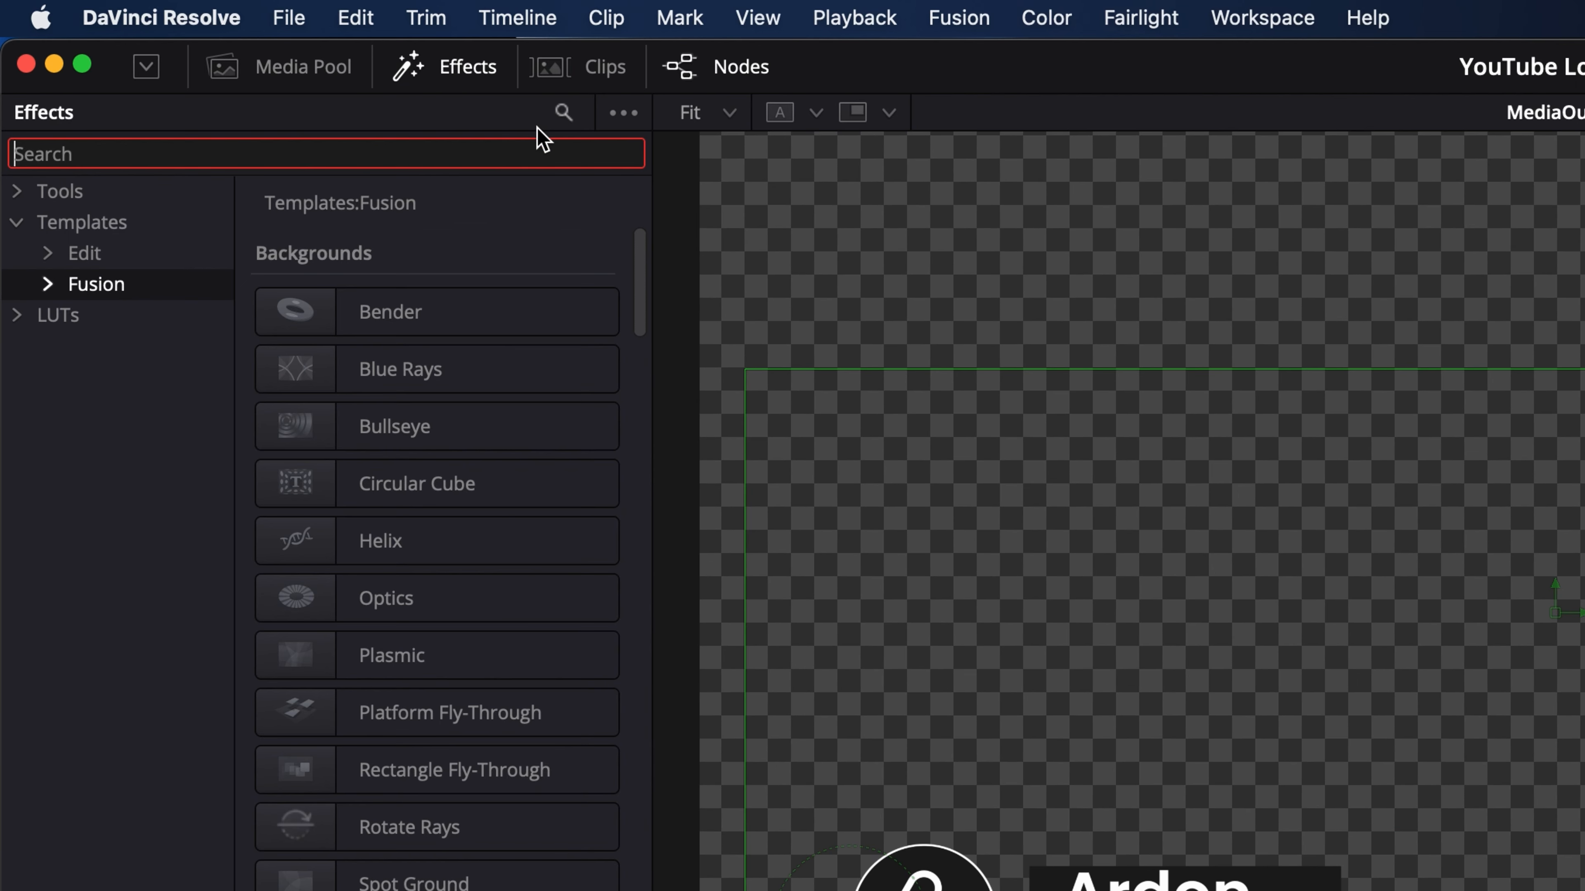
text(YouTube Lower Third)
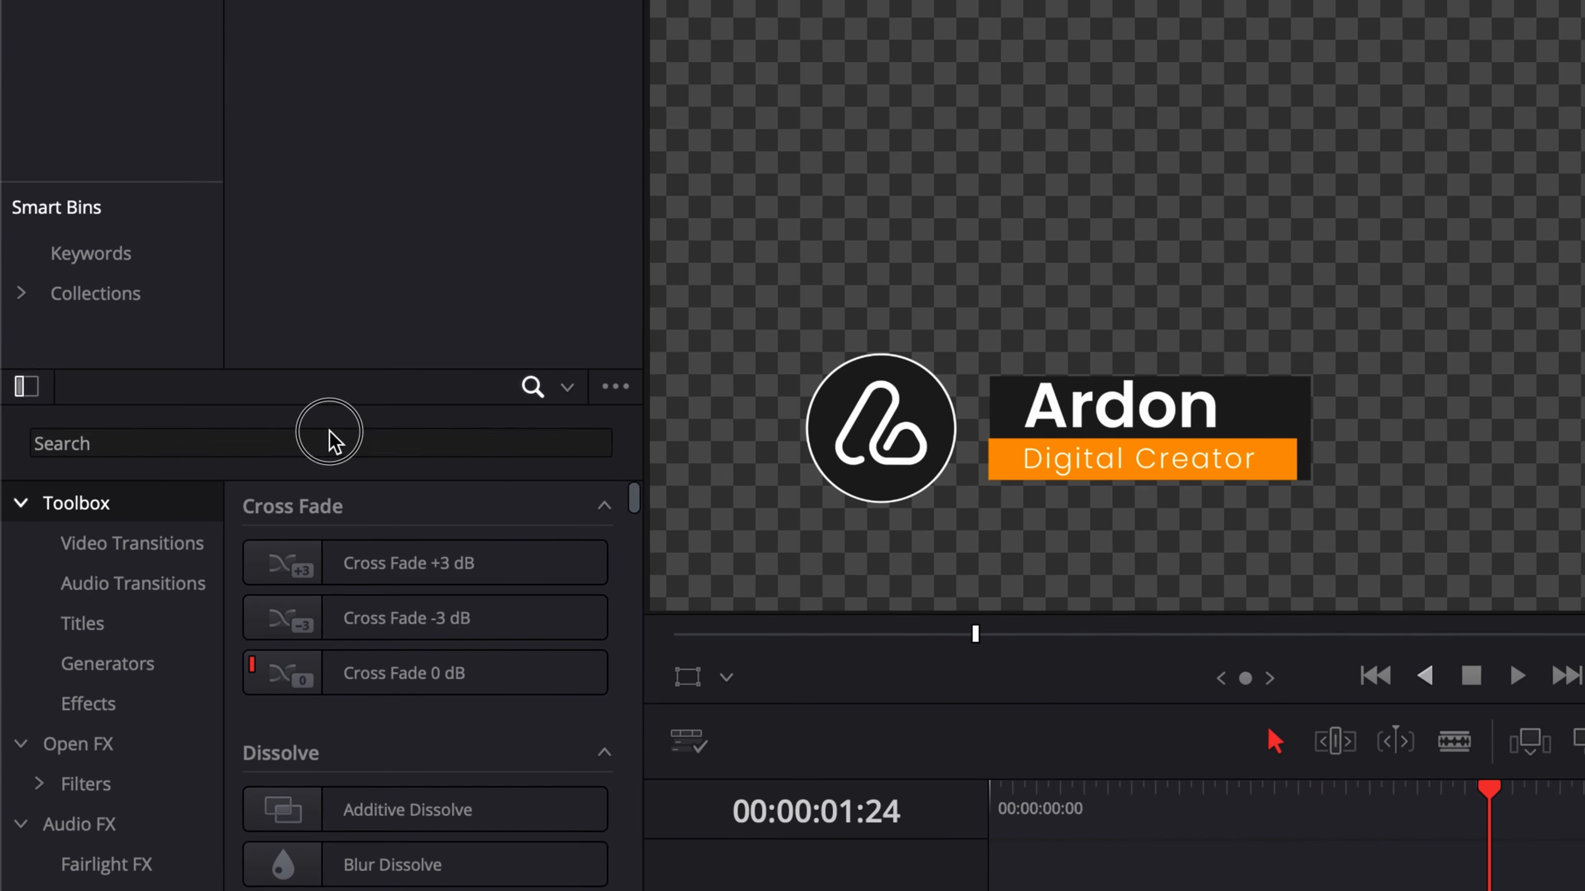
click(330, 432)
key(super+v)
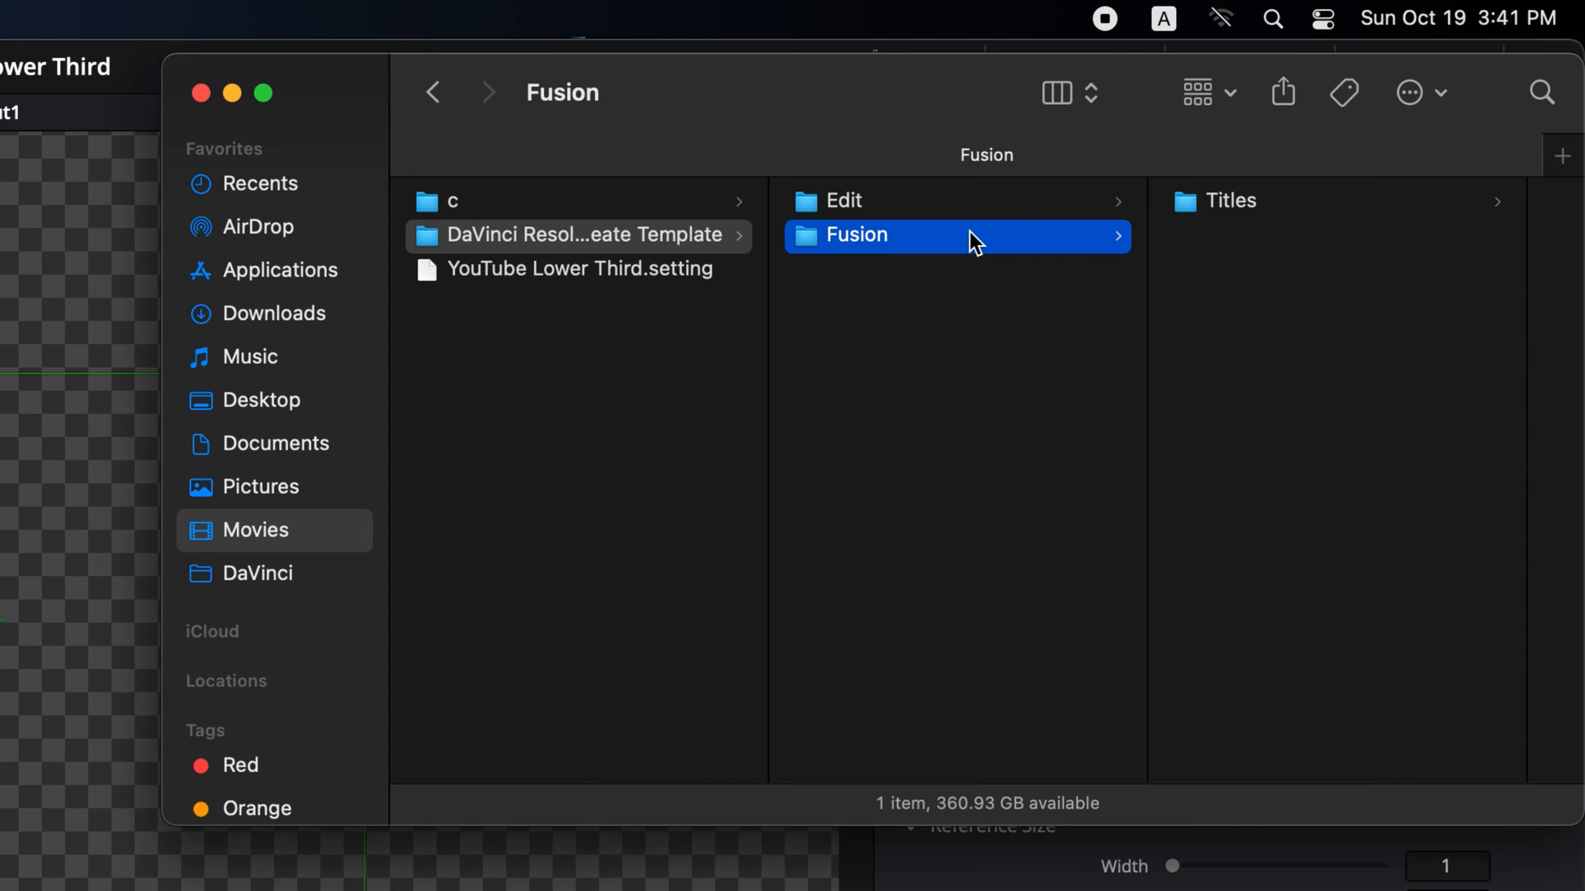
- Compress the Edit folder into a zip archive
key(super+BackSpace)
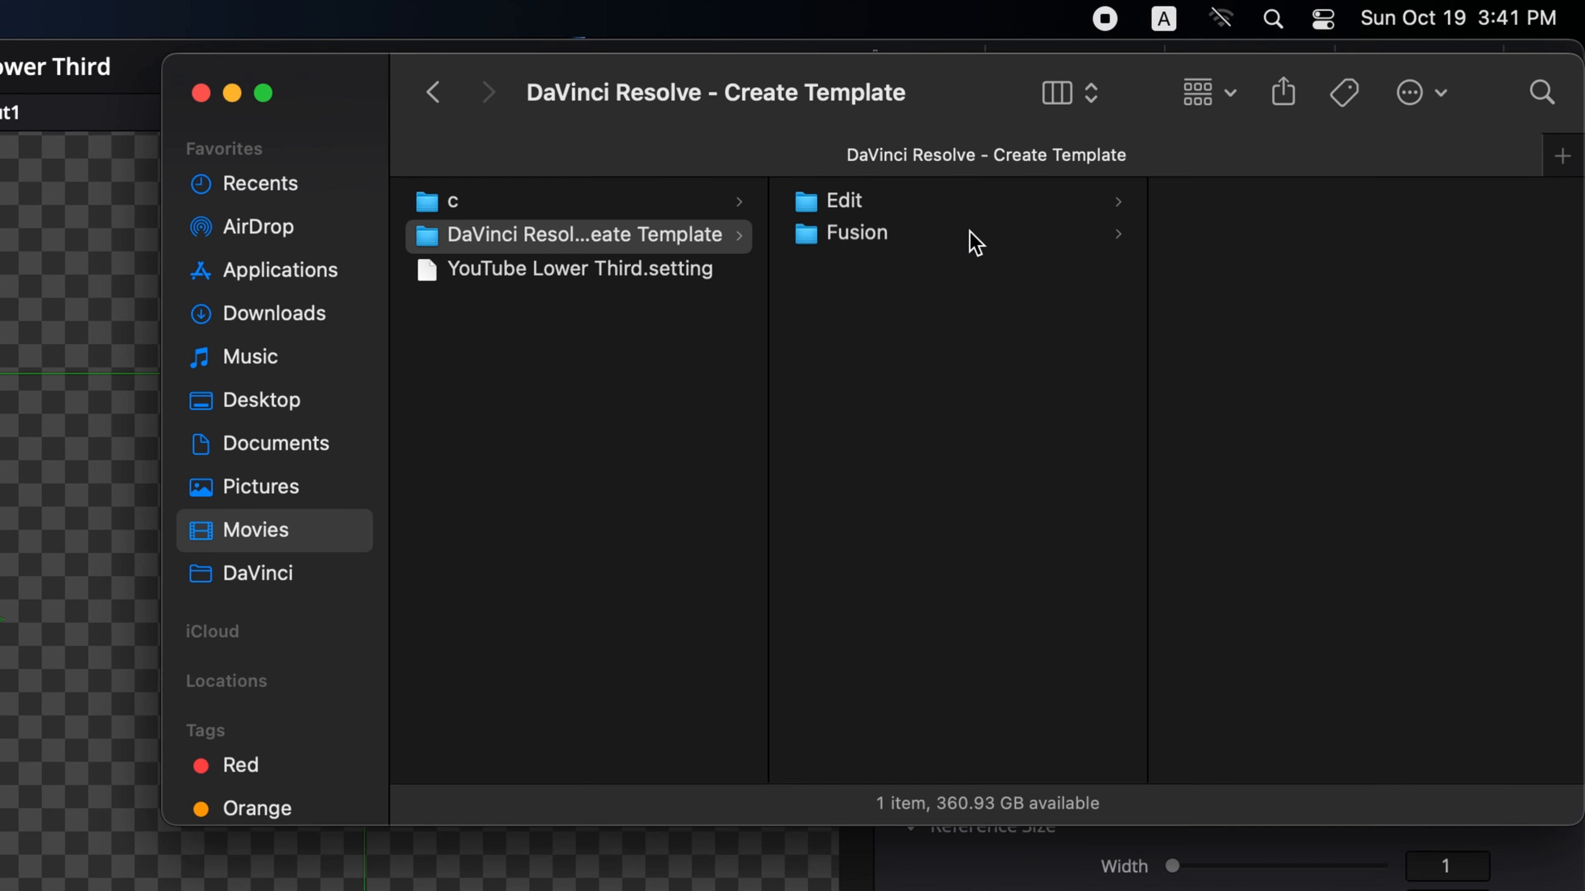
click(903, 206)
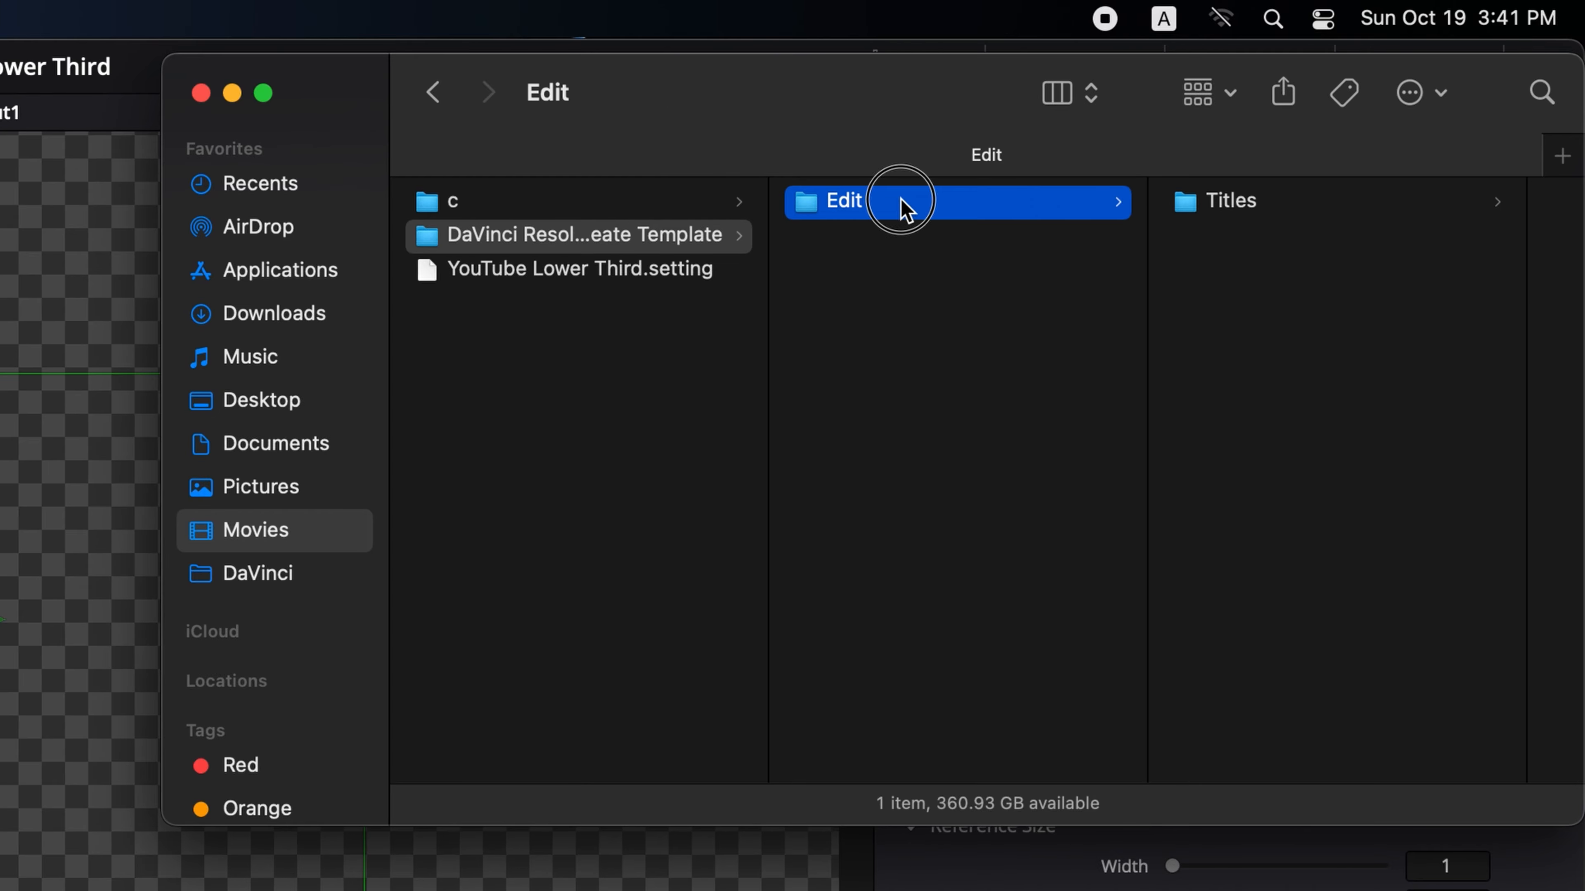
right_click(873, 208)
click(998, 388)
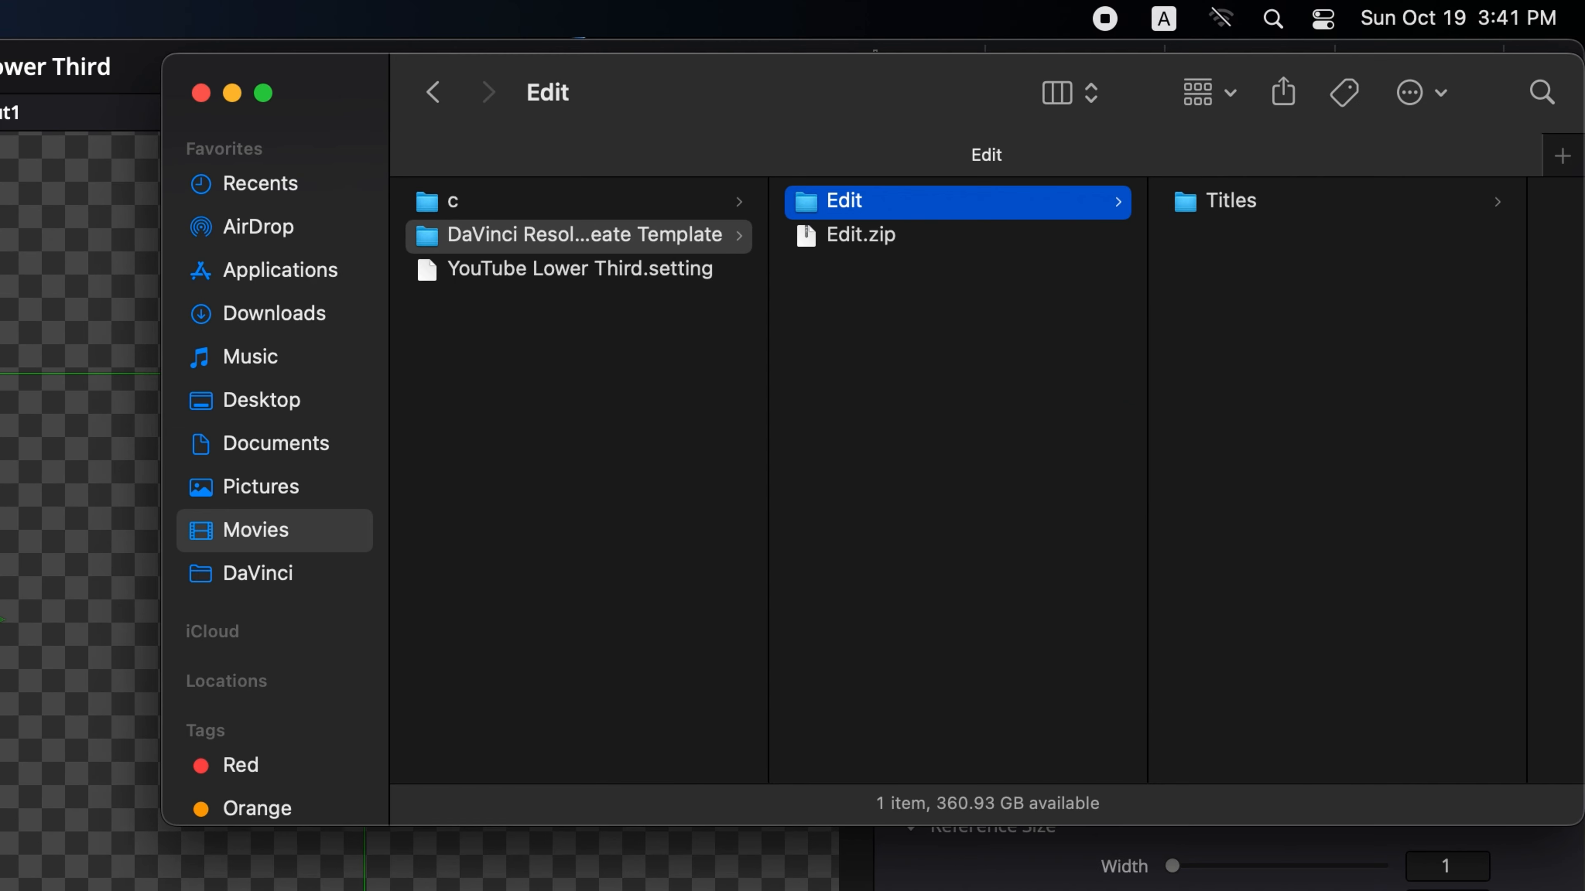
- Change the Edit.zip archive's extension to .drfx in its info window and accept the new extension
click(861, 235)
right_click(861, 235)
click(924, 397)
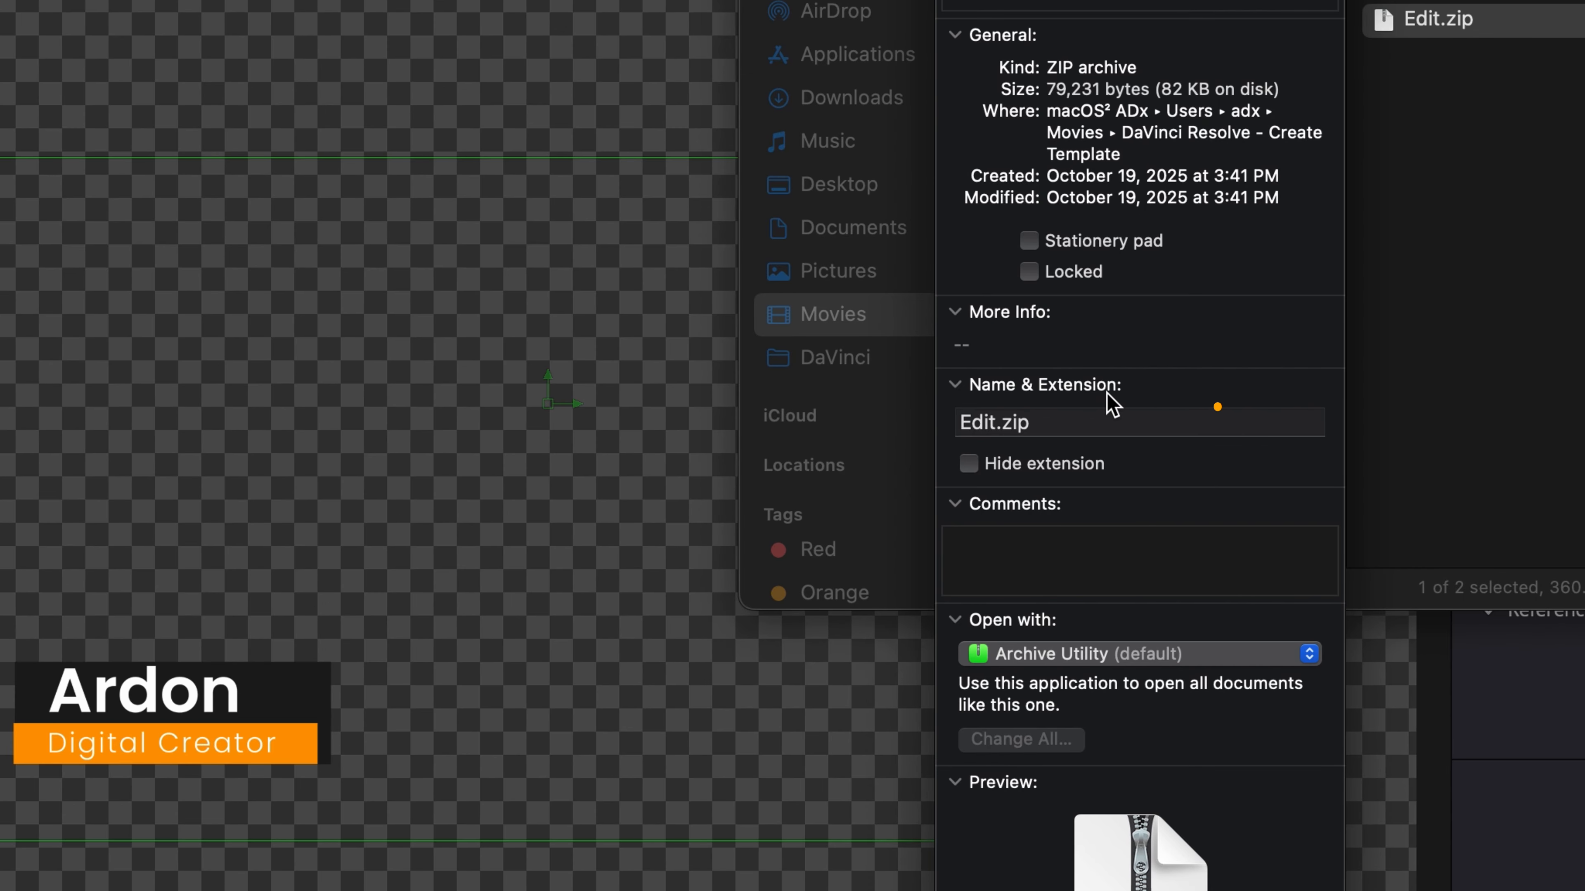
double_click(1054, 422)
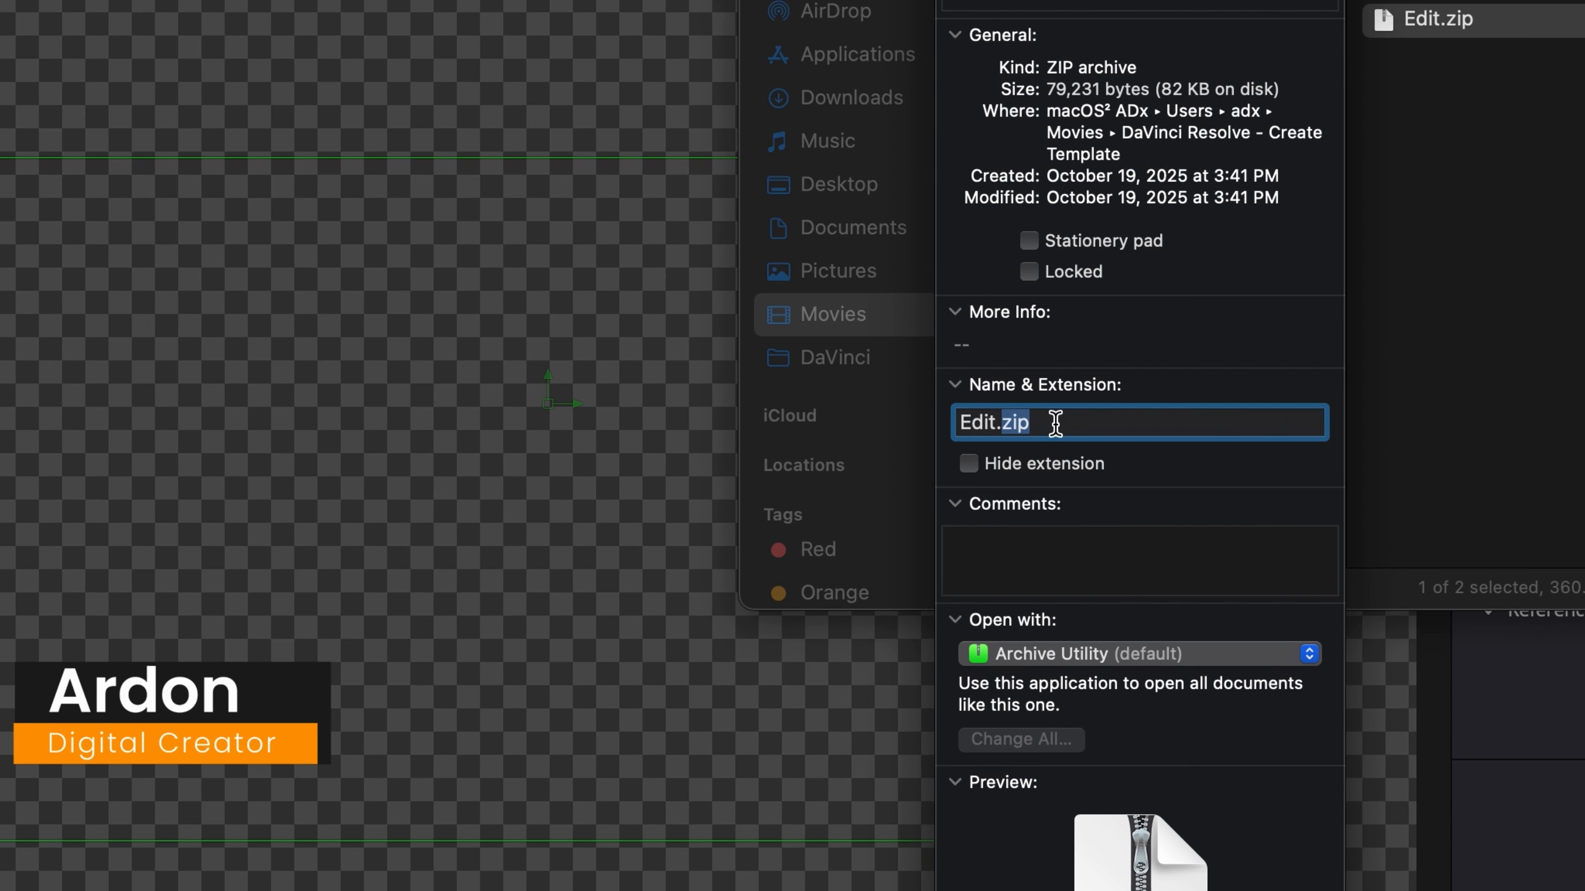
text(drfx)
key(Return)
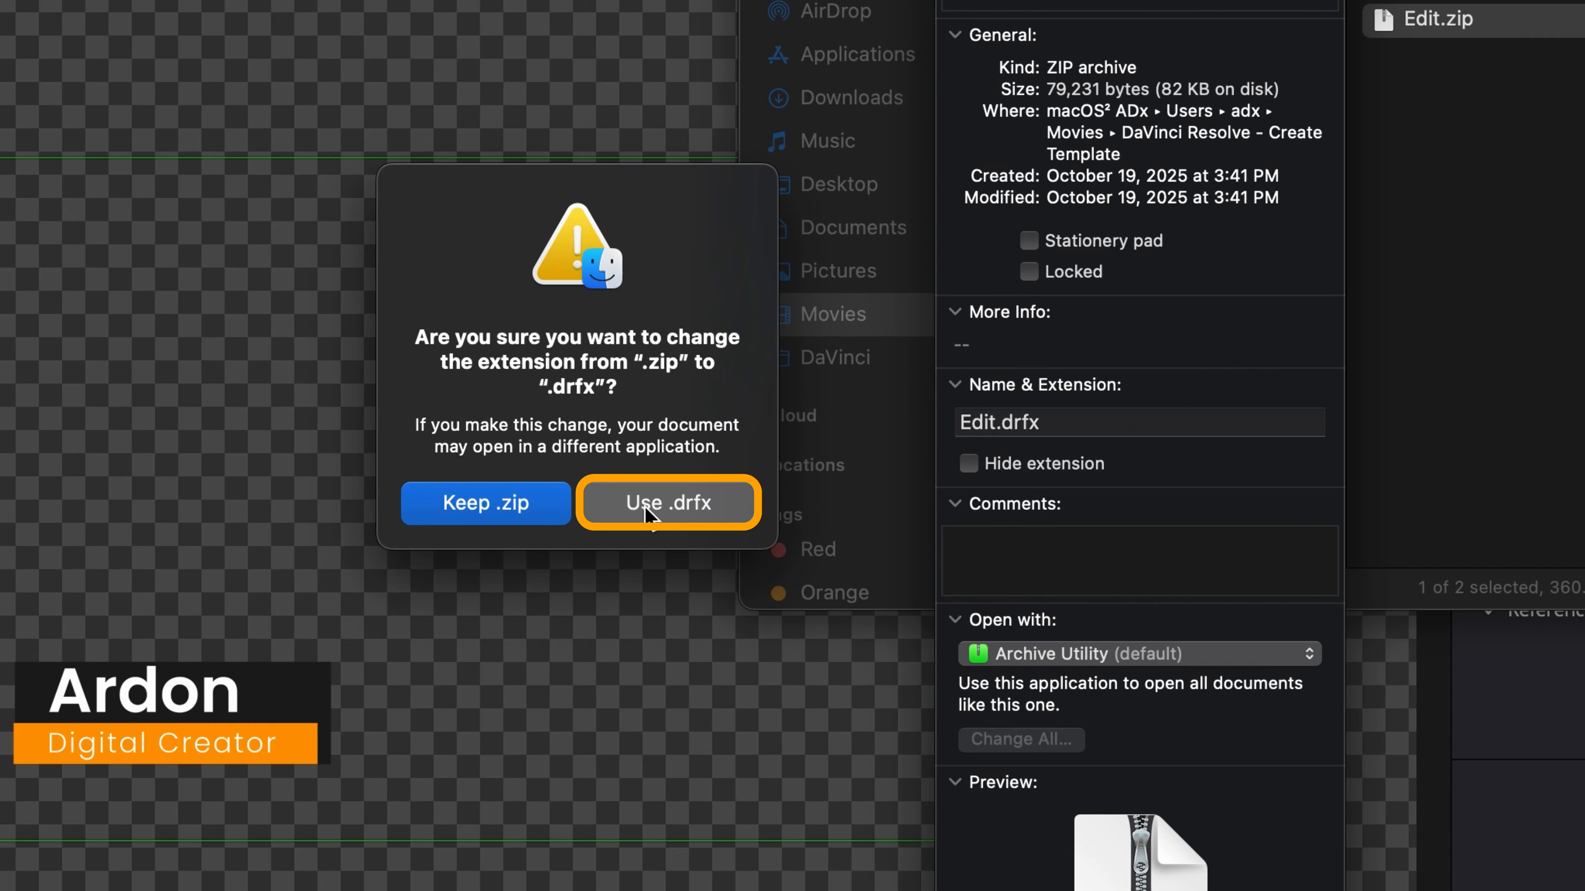
click(664, 507)
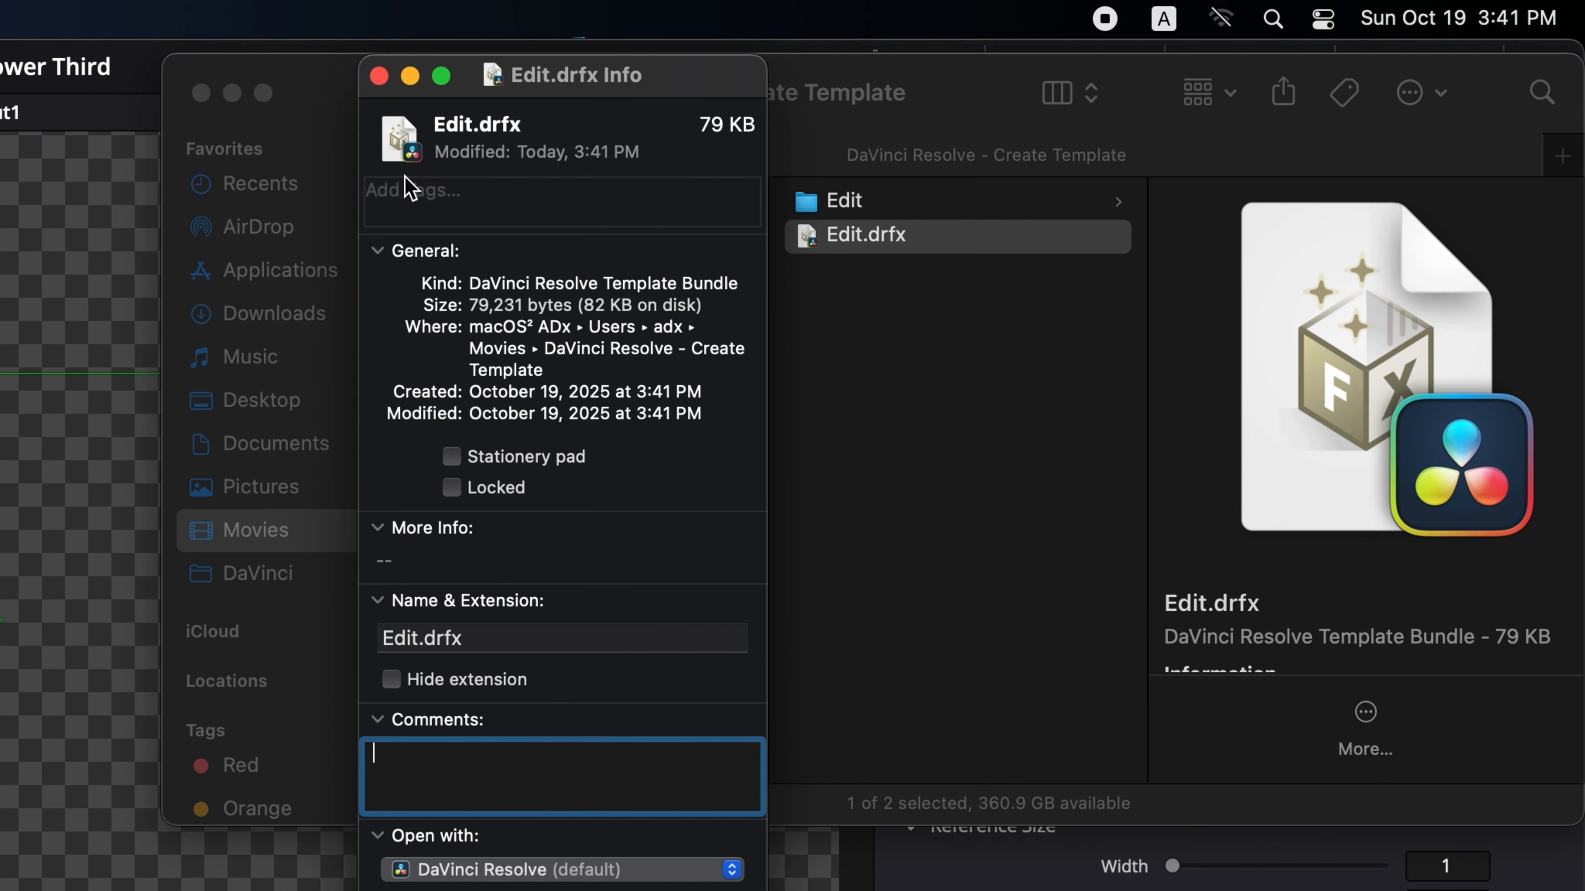
click(379, 76)
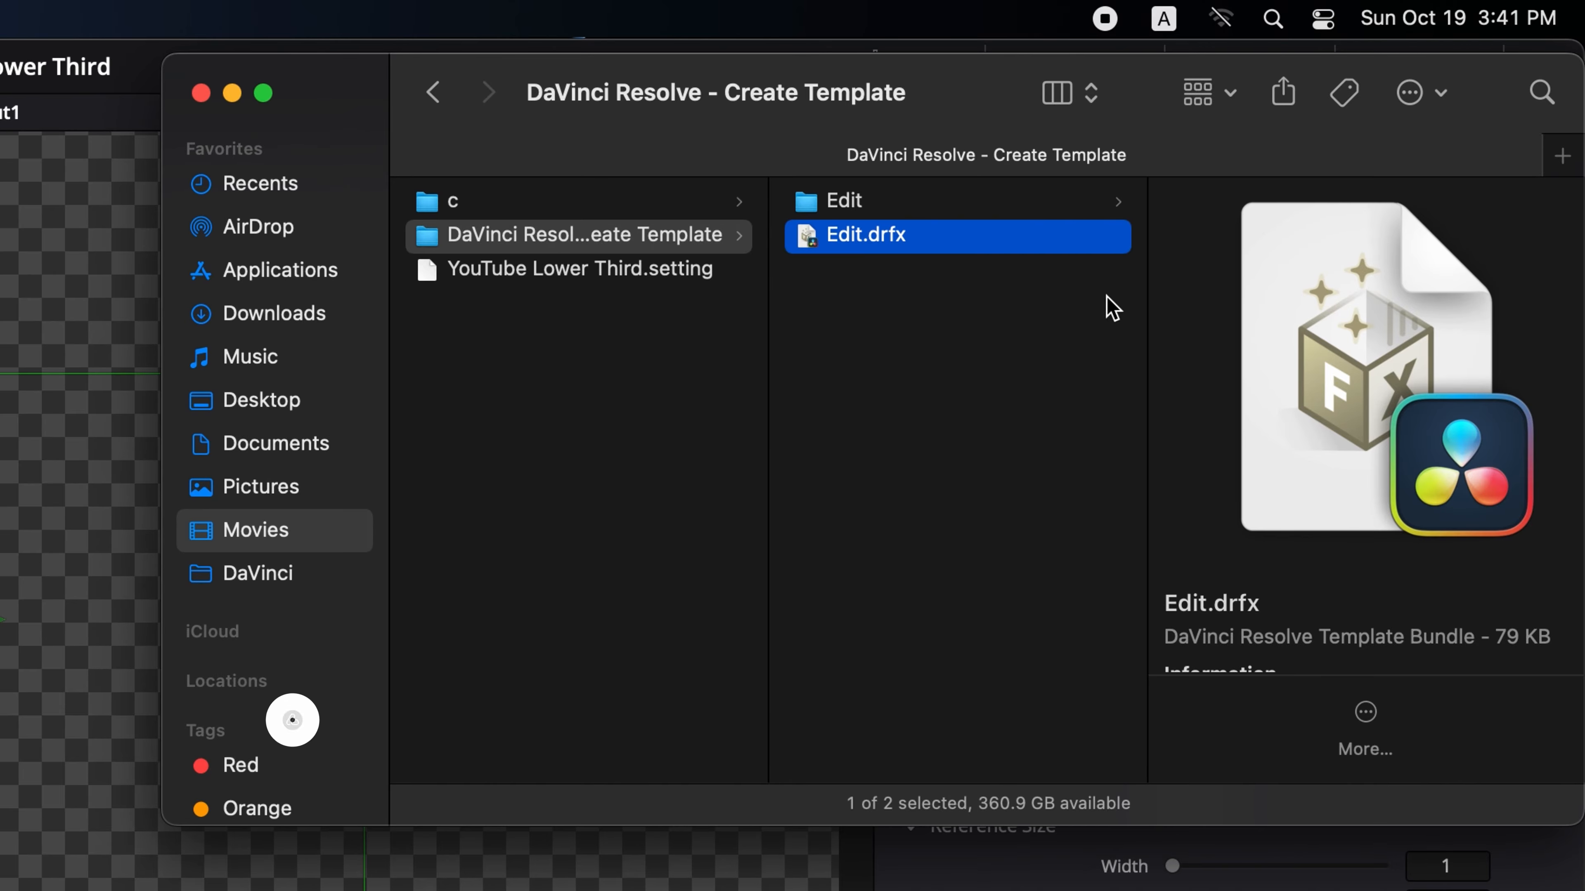
- Open the Edit folder's Titles subfolder and delete the YouTube Lower Third thumbnail image
click(889, 202)
click(1263, 205)
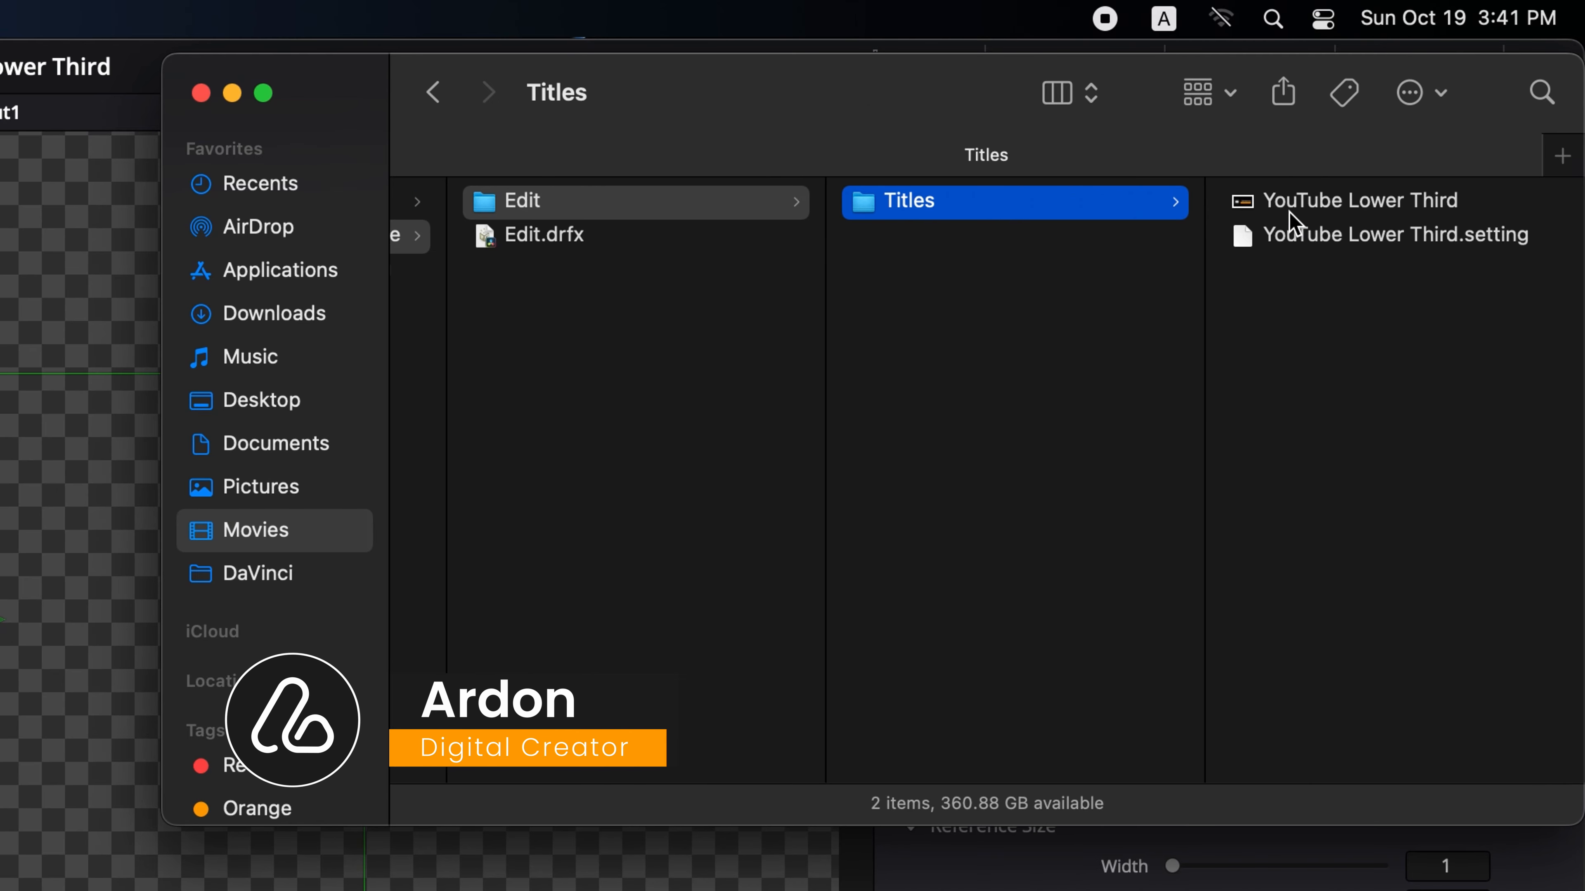
click(1292, 213)
key(super+BackSpace)
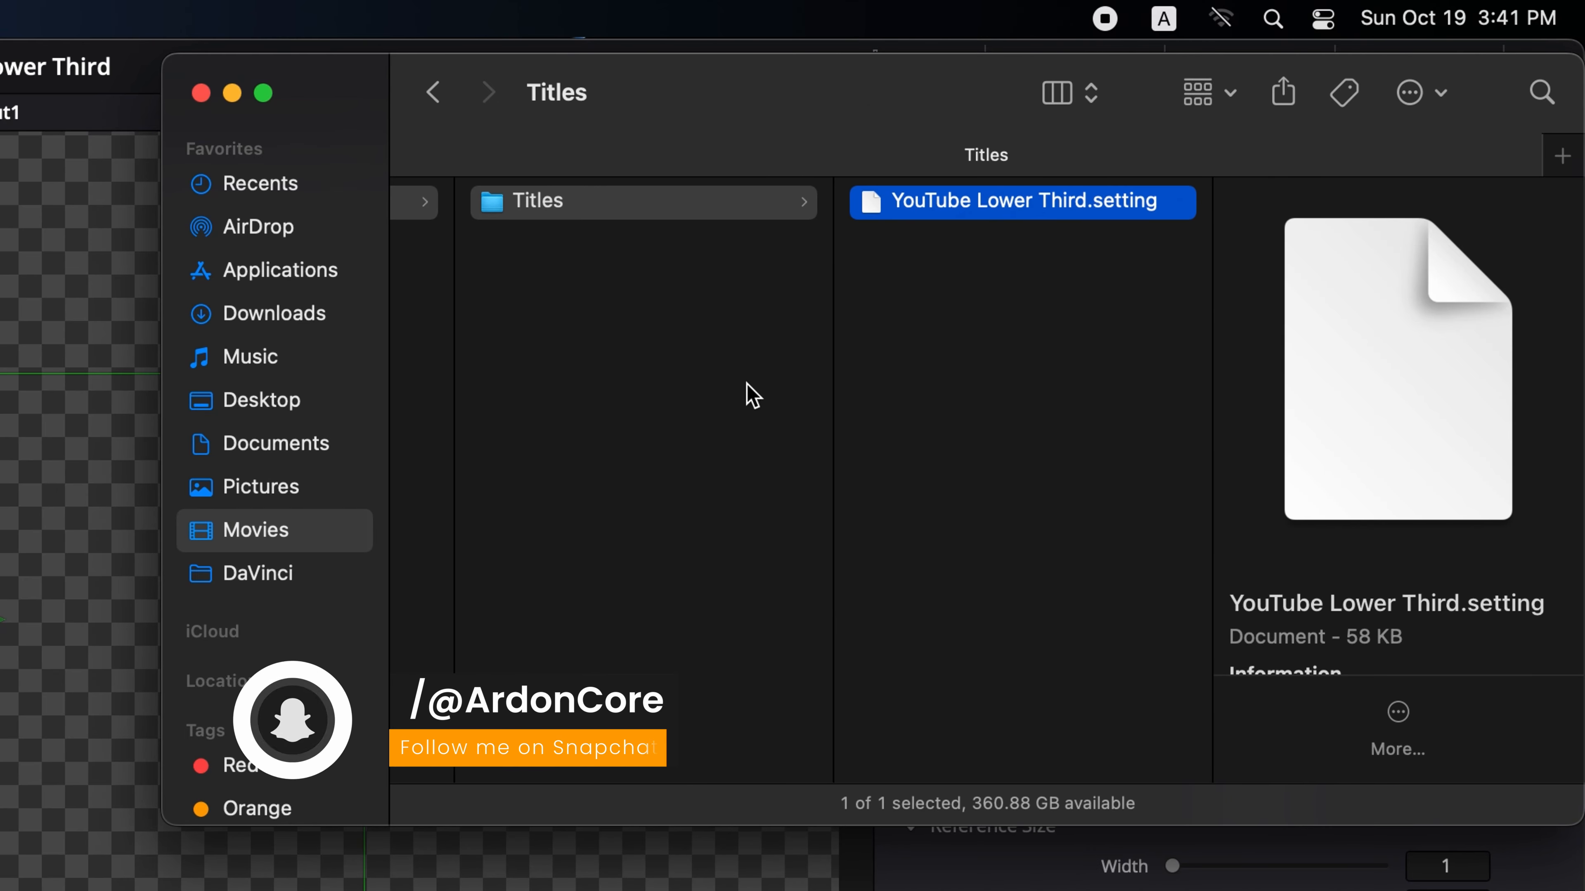
- Compress the Edit folder into a zip archive again
scroll(733, 386, left, 8)
click(750, 206)
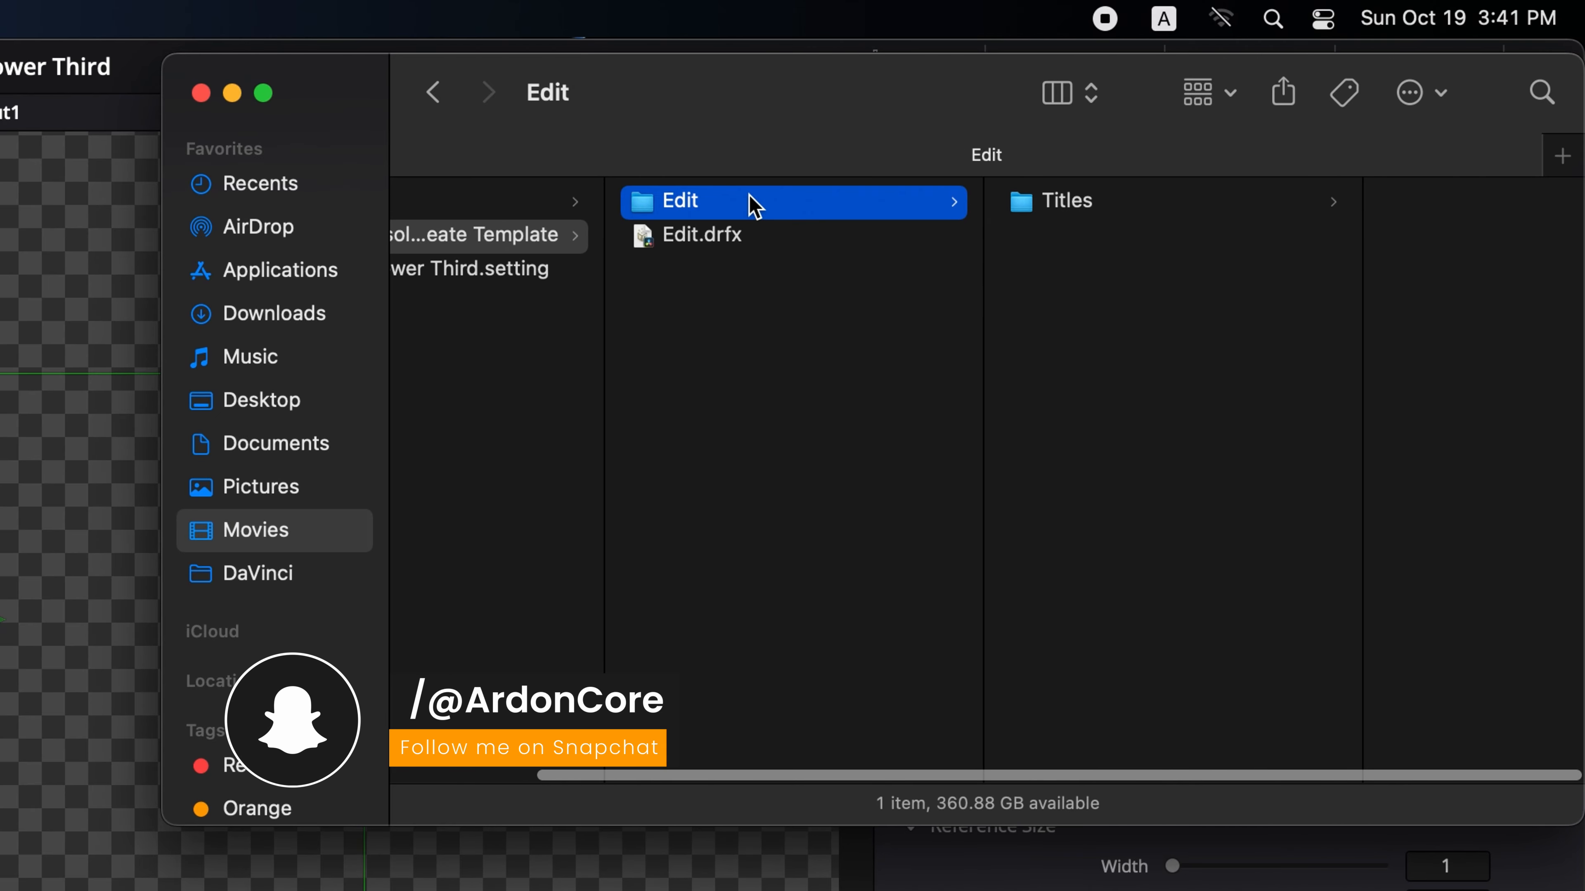
right_click(750, 205)
click(840, 384)
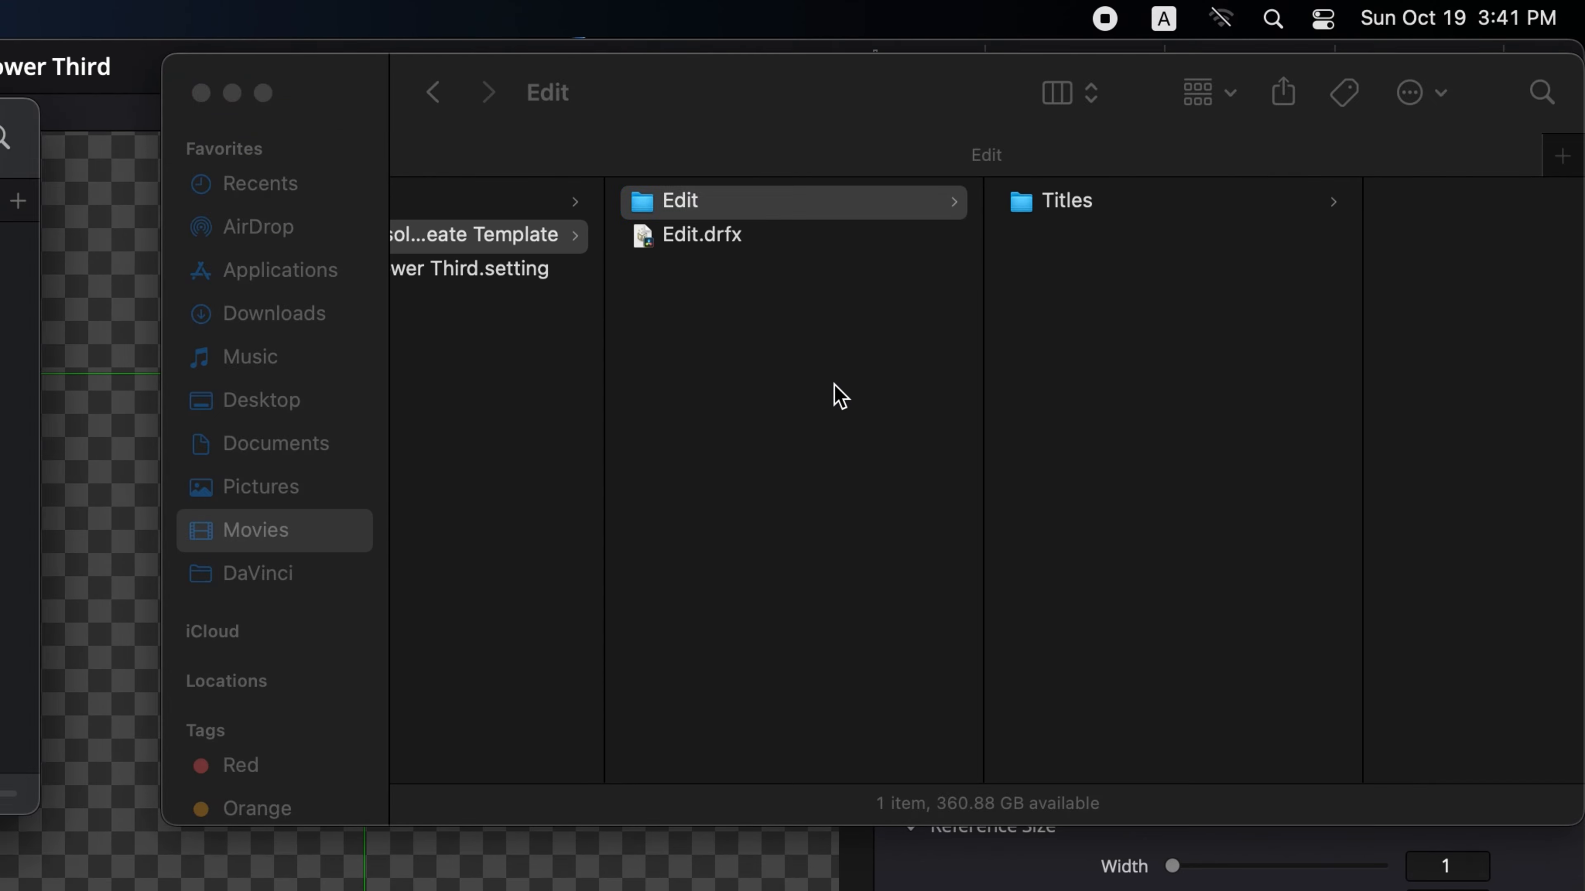
key(super+w)
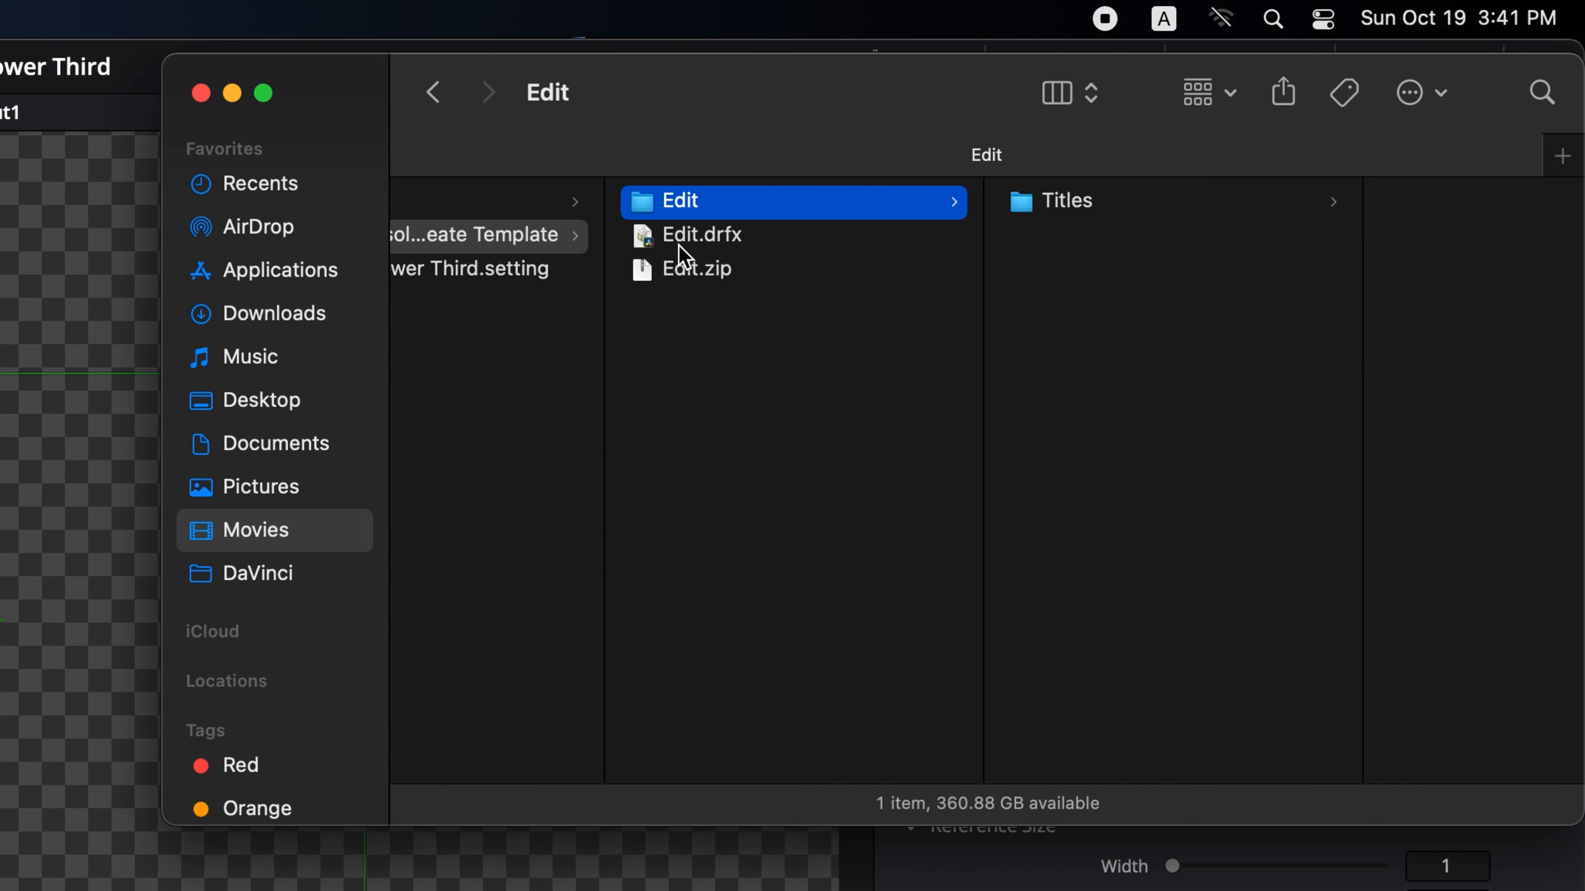
- Rename the new archive to Edit No Thumbnail.drfx and accept the .drfx extension
click(767, 270)
key(Return)
key(Right)
text(No Thumbnail)
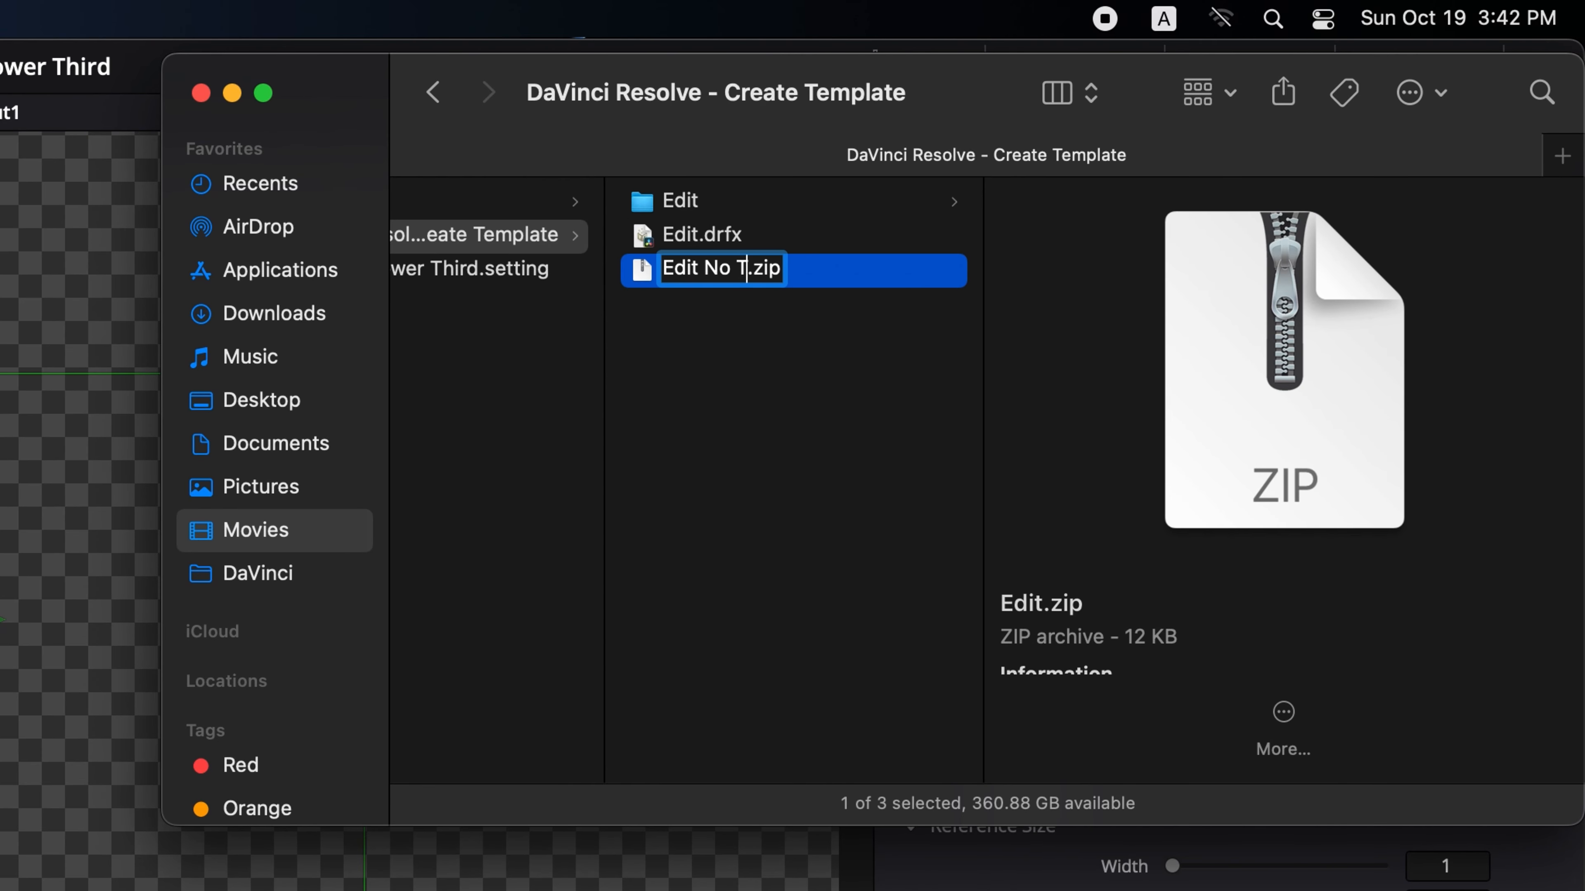
double_click(855, 268)
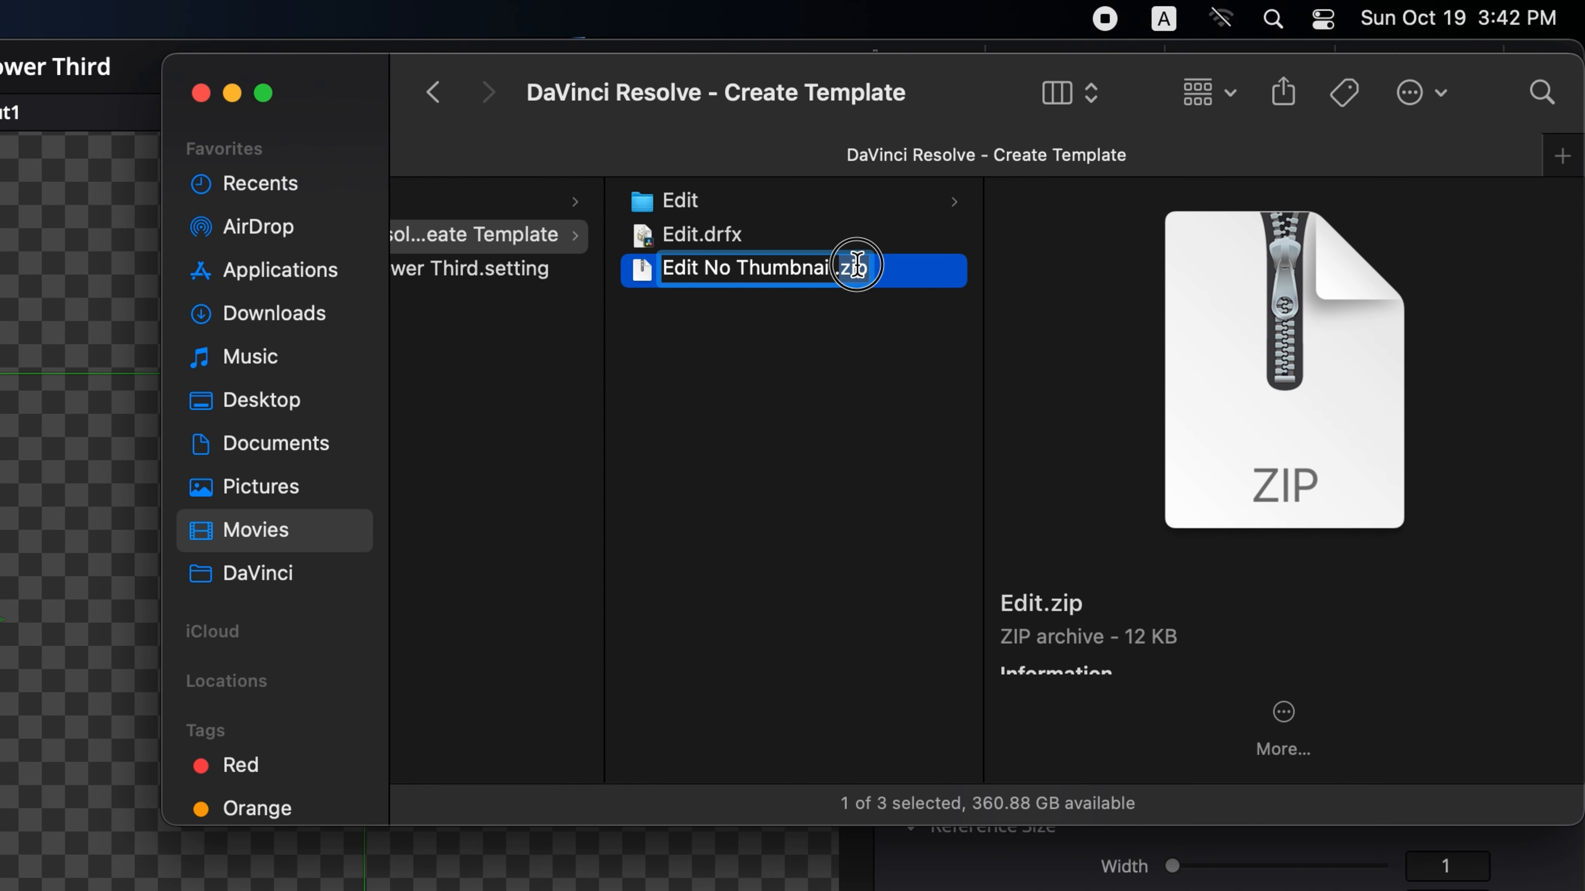
text(drfx)
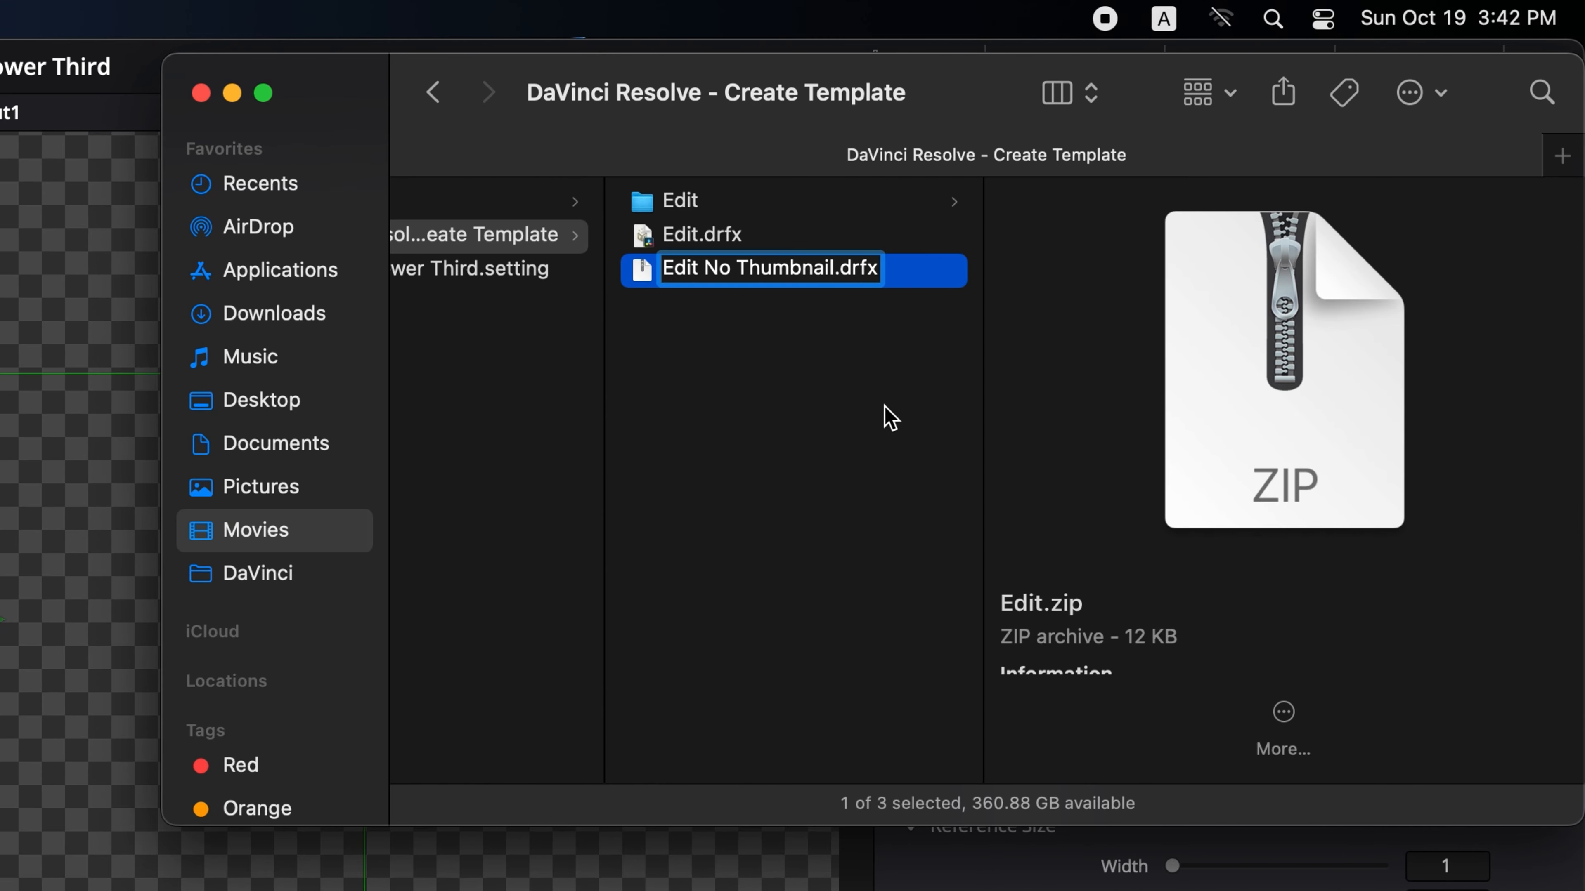
key(Return)
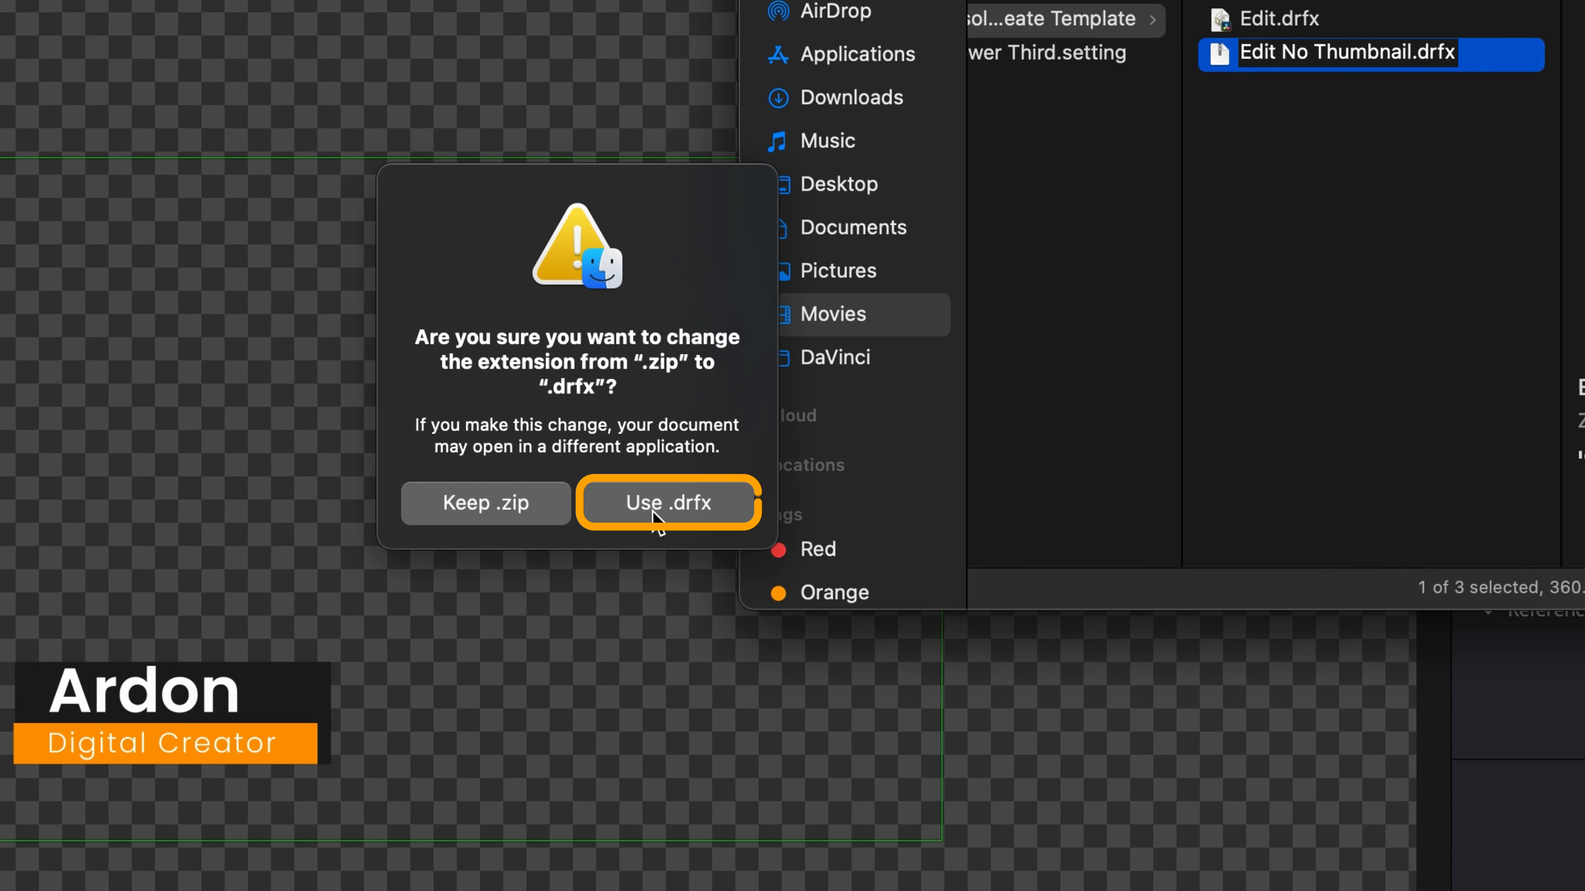
click(690, 502)
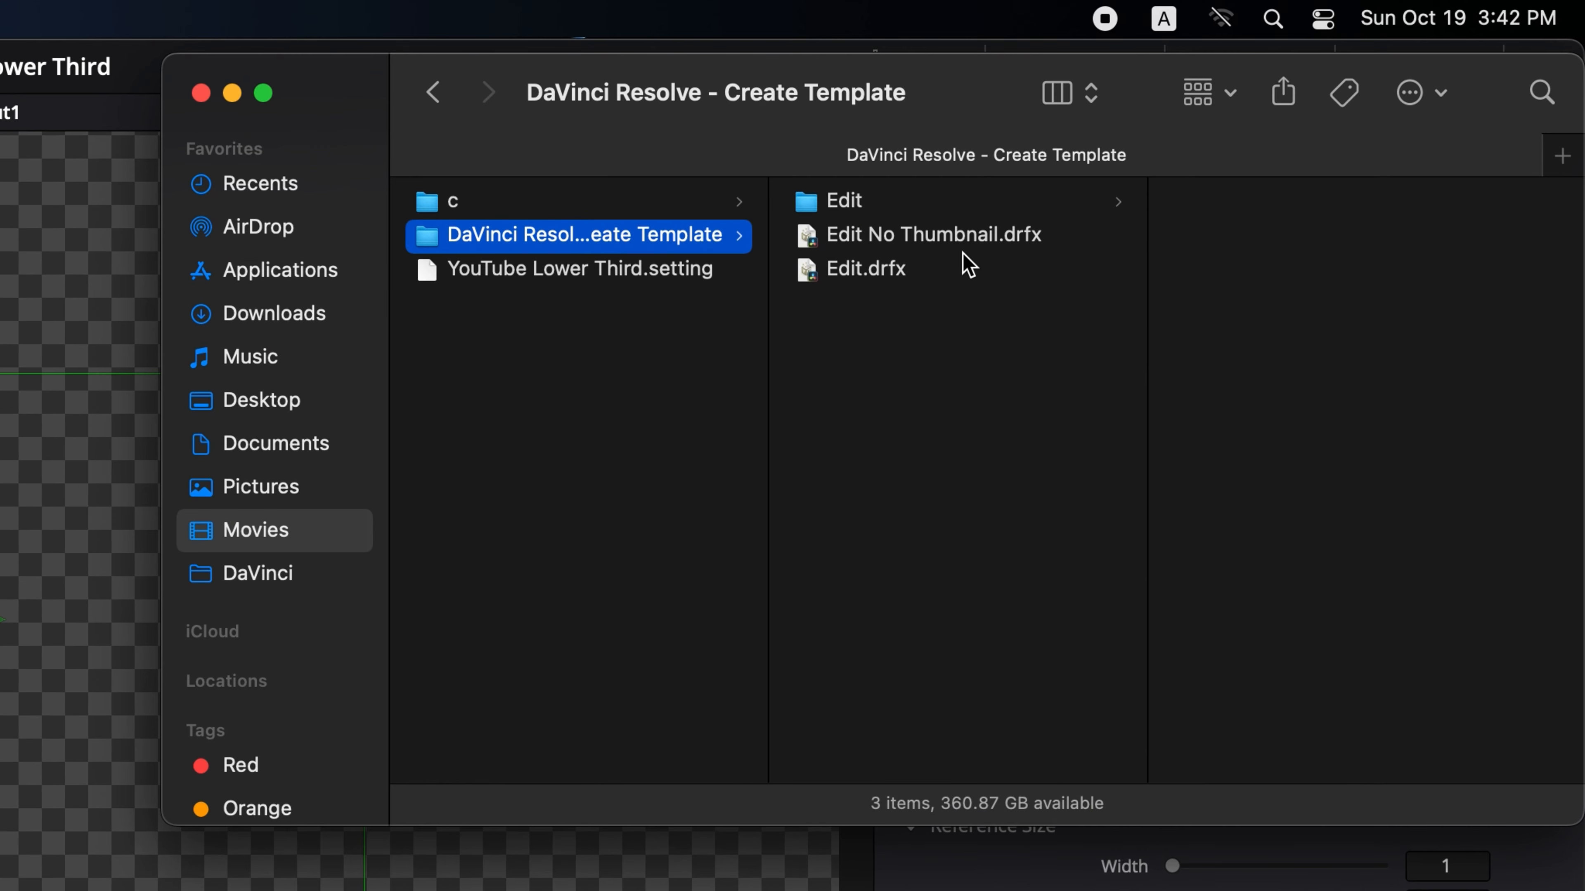
click(1147, 161)
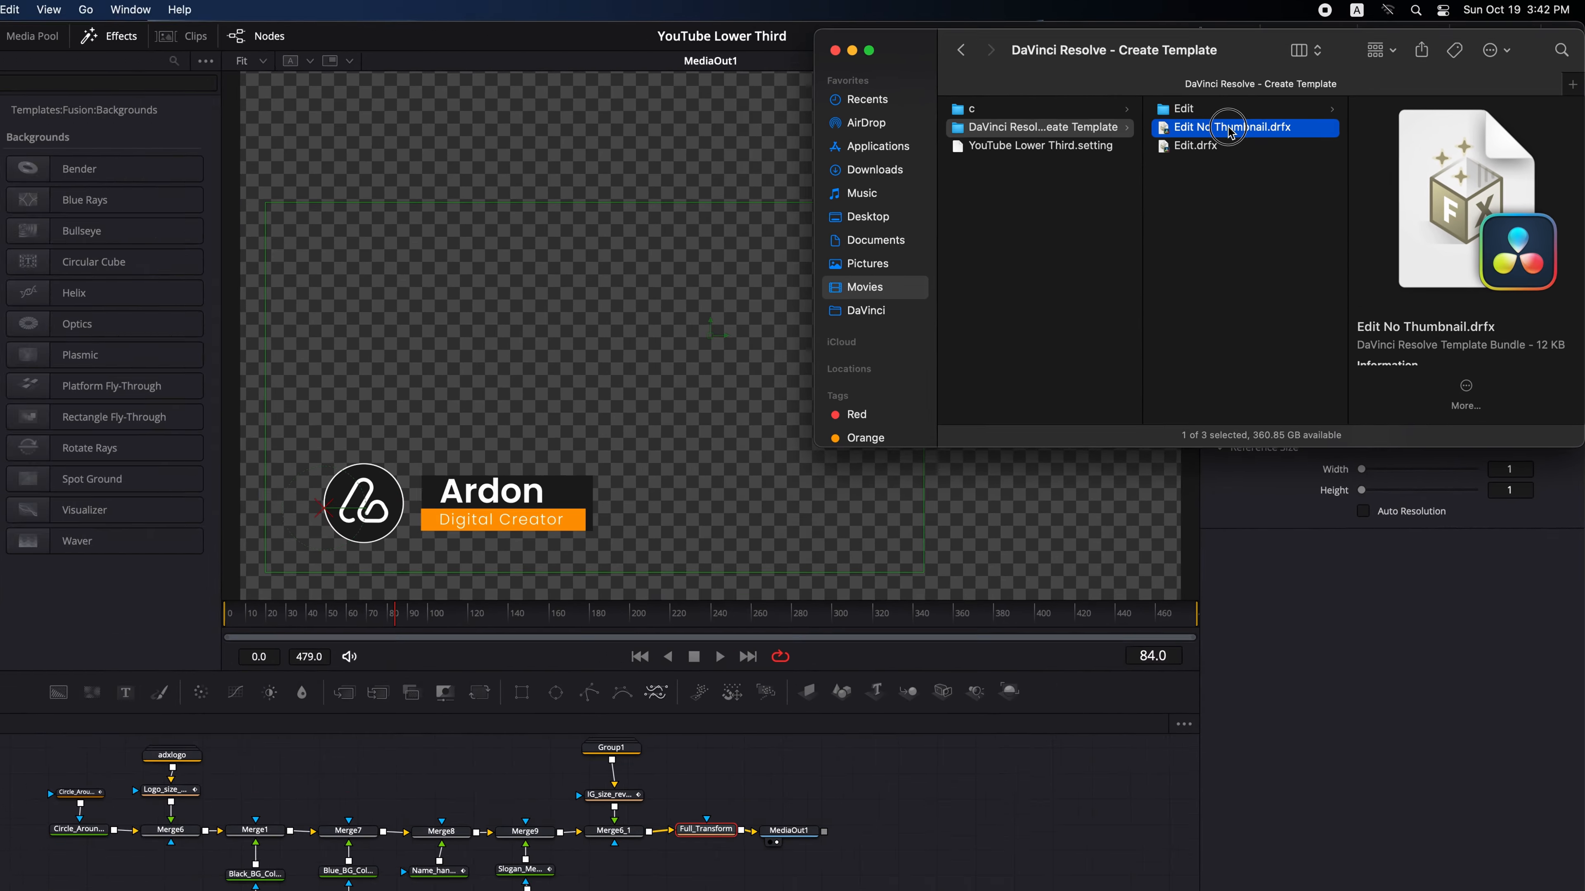
- Drop Edit No Thumbnail.drfx into Resolve and install the template bundle
drag(931, 240, 288, 890)
drag(936, 702, 914, 747)
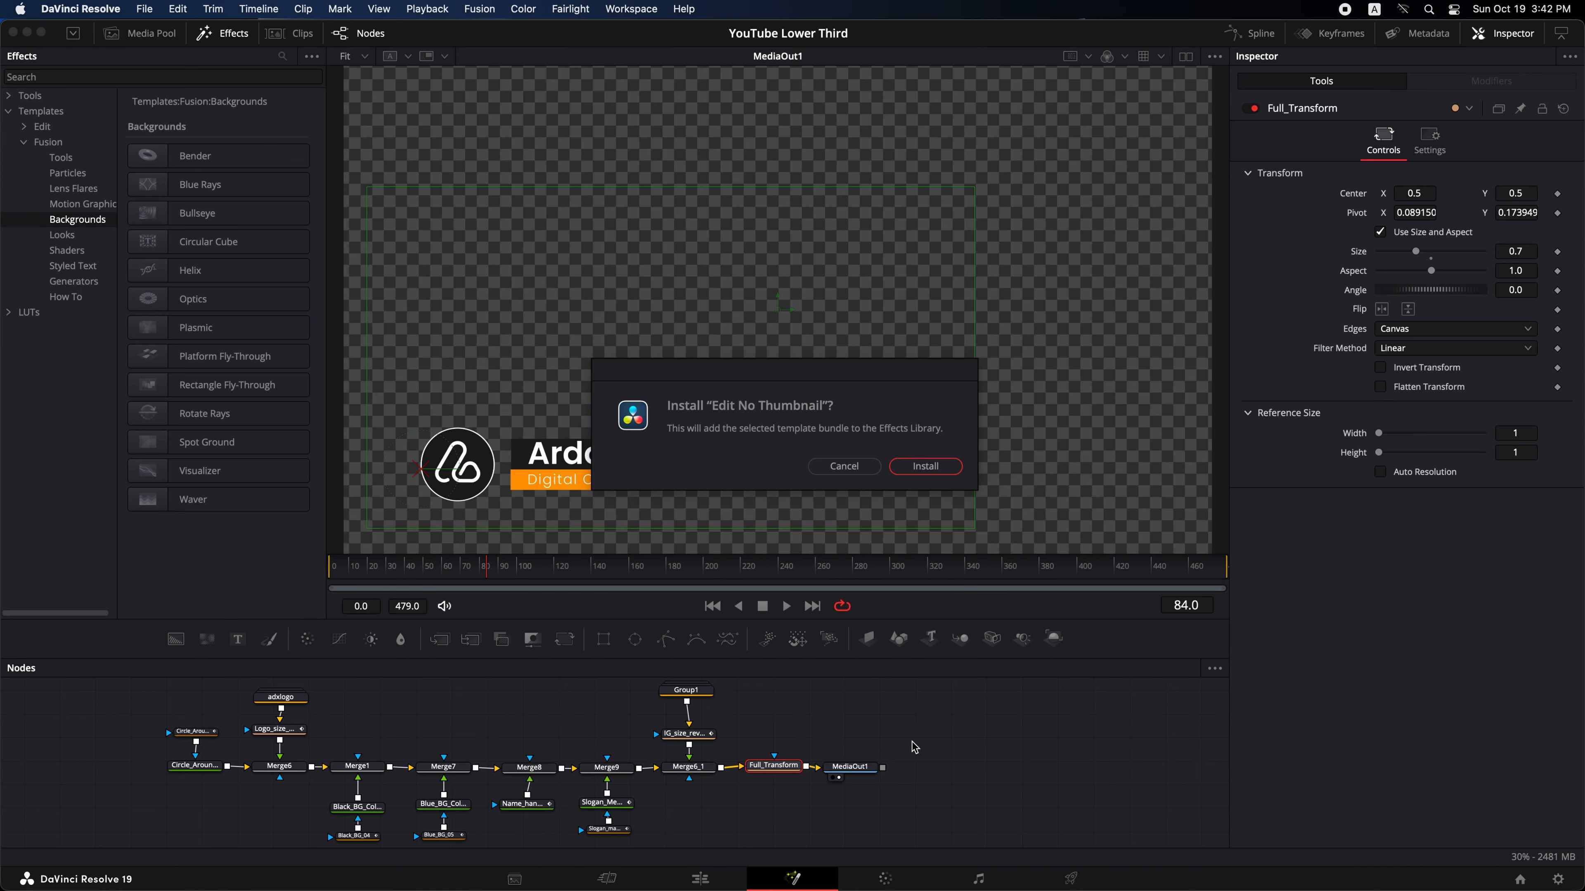
click(925, 466)
- Open the Templates Edit Titles category and search the effects library for YouTube Lower Third
click(56, 109)
click(24, 141)
click(23, 127)
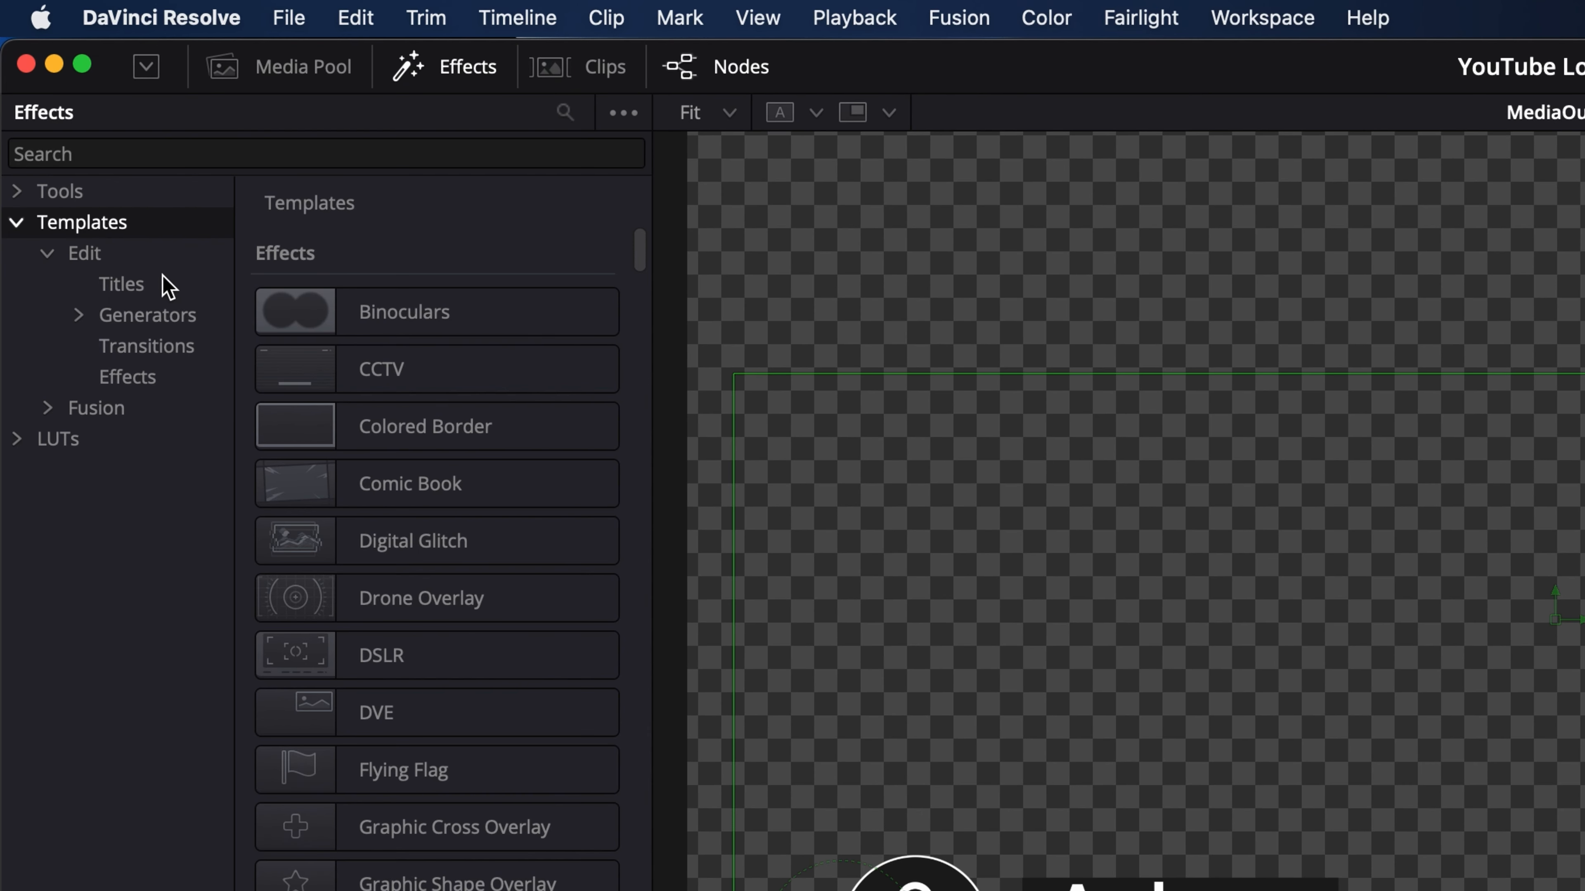
click(124, 282)
click(89, 222)
click(191, 153)
text(YouTube Lower Third)
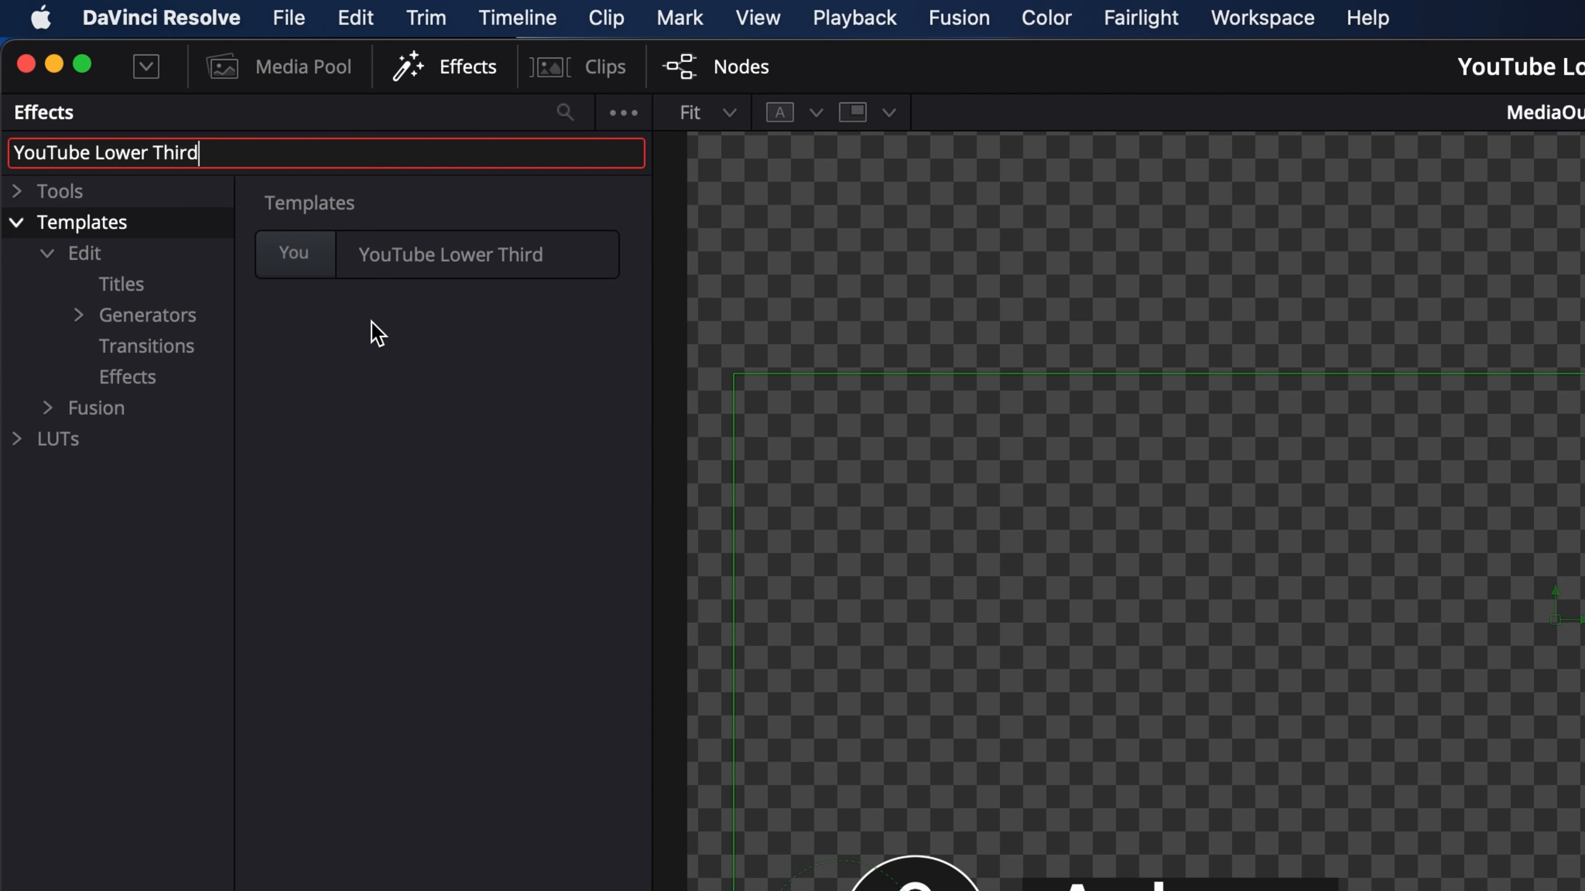
- Show the Templates folder in Finder and copy Edit.drfx into it alongside the installed bundle
click(97, 210)
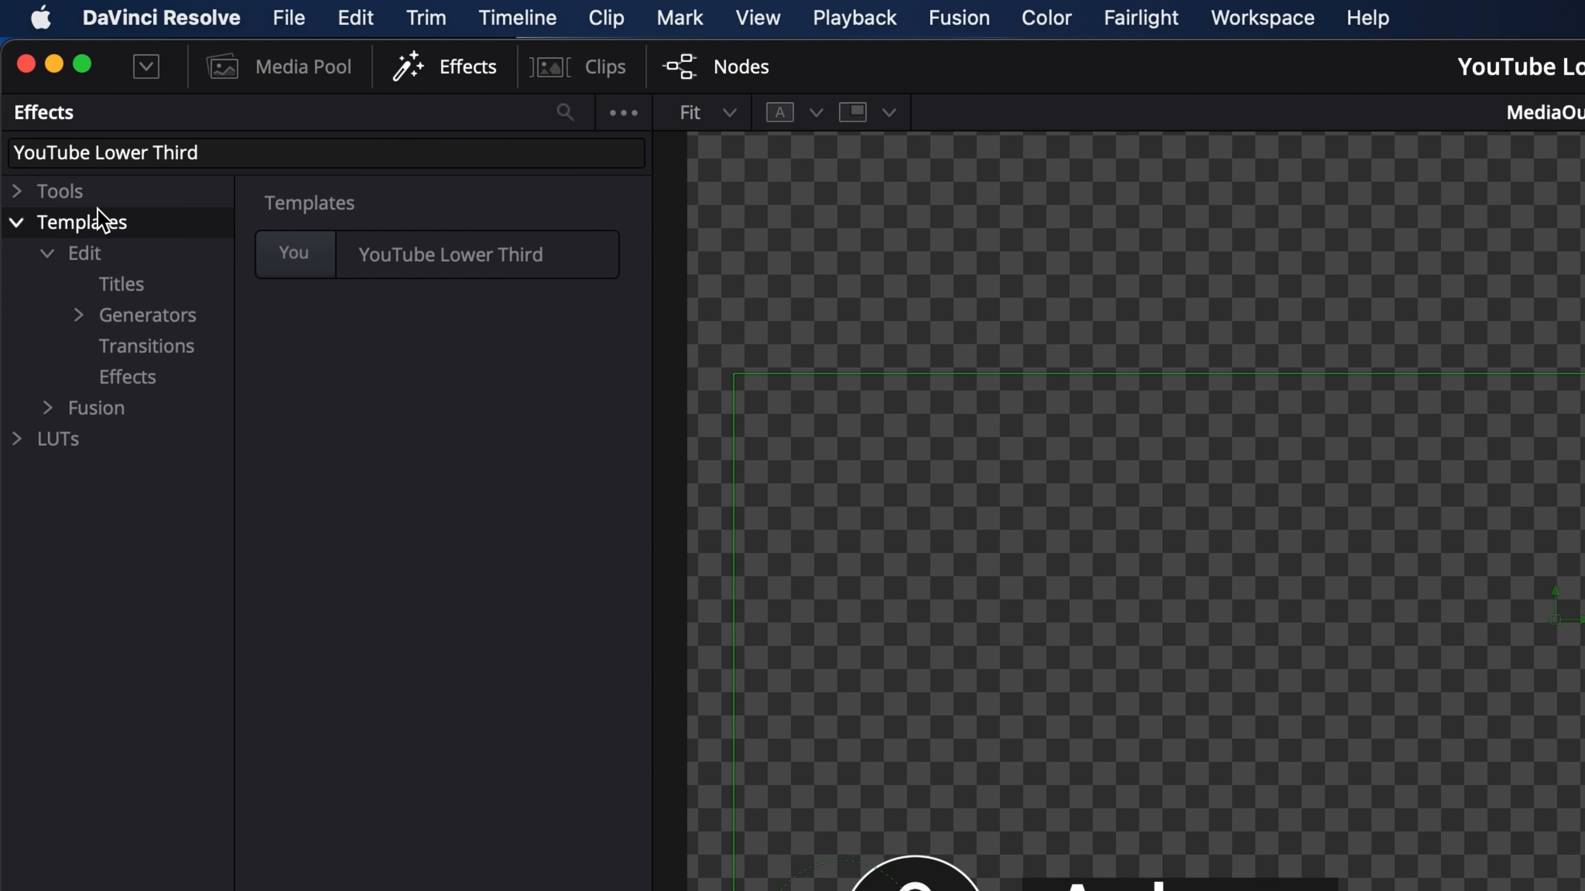
right_click(73, 212)
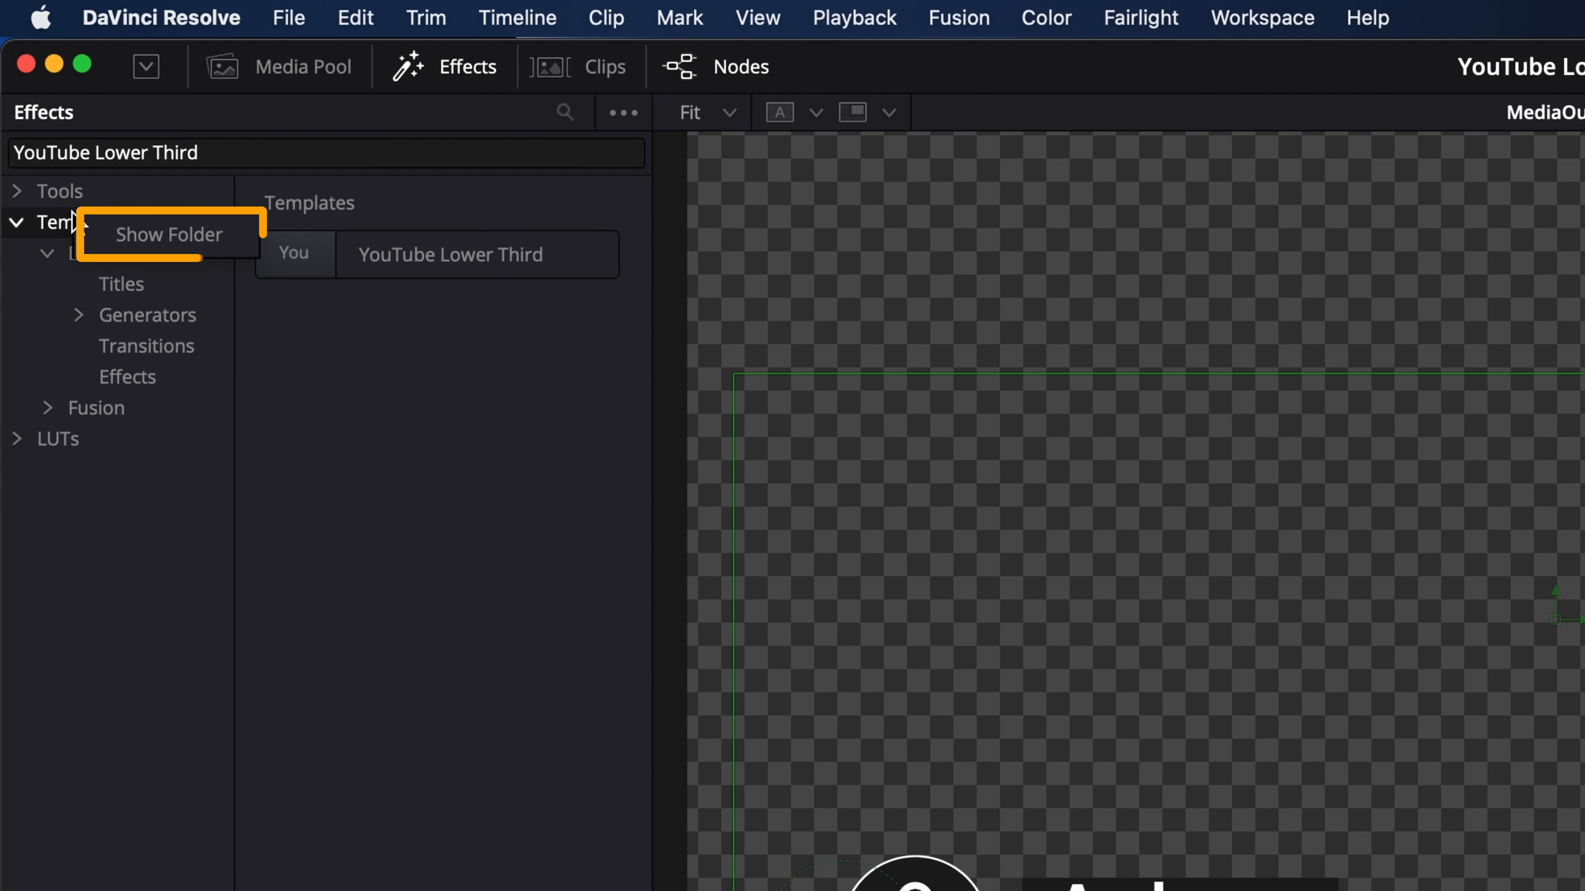
click(134, 237)
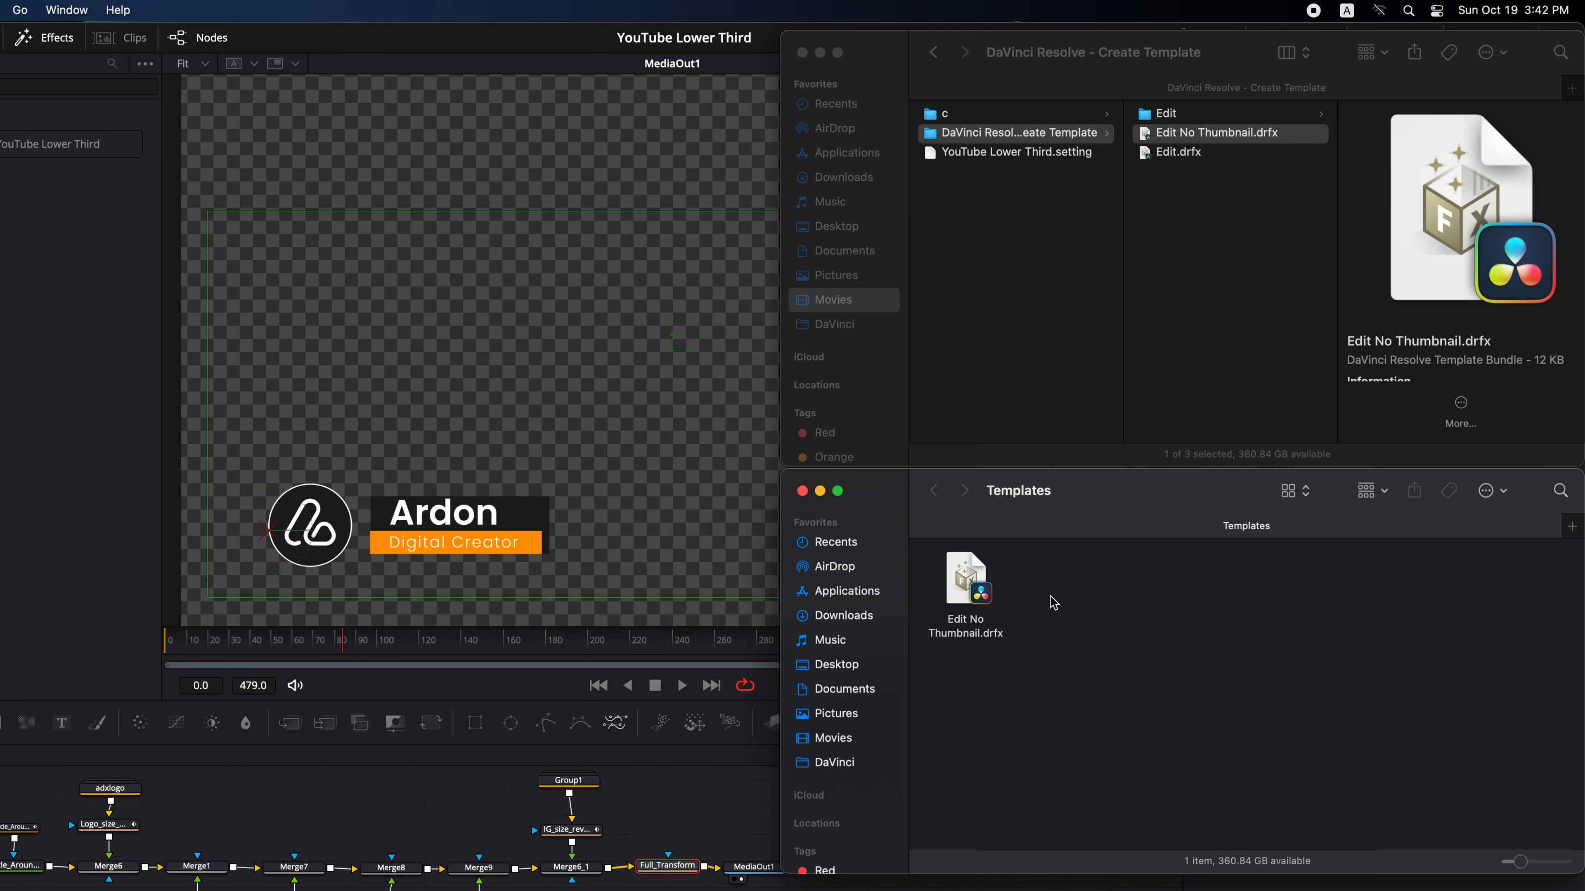
click(964, 608)
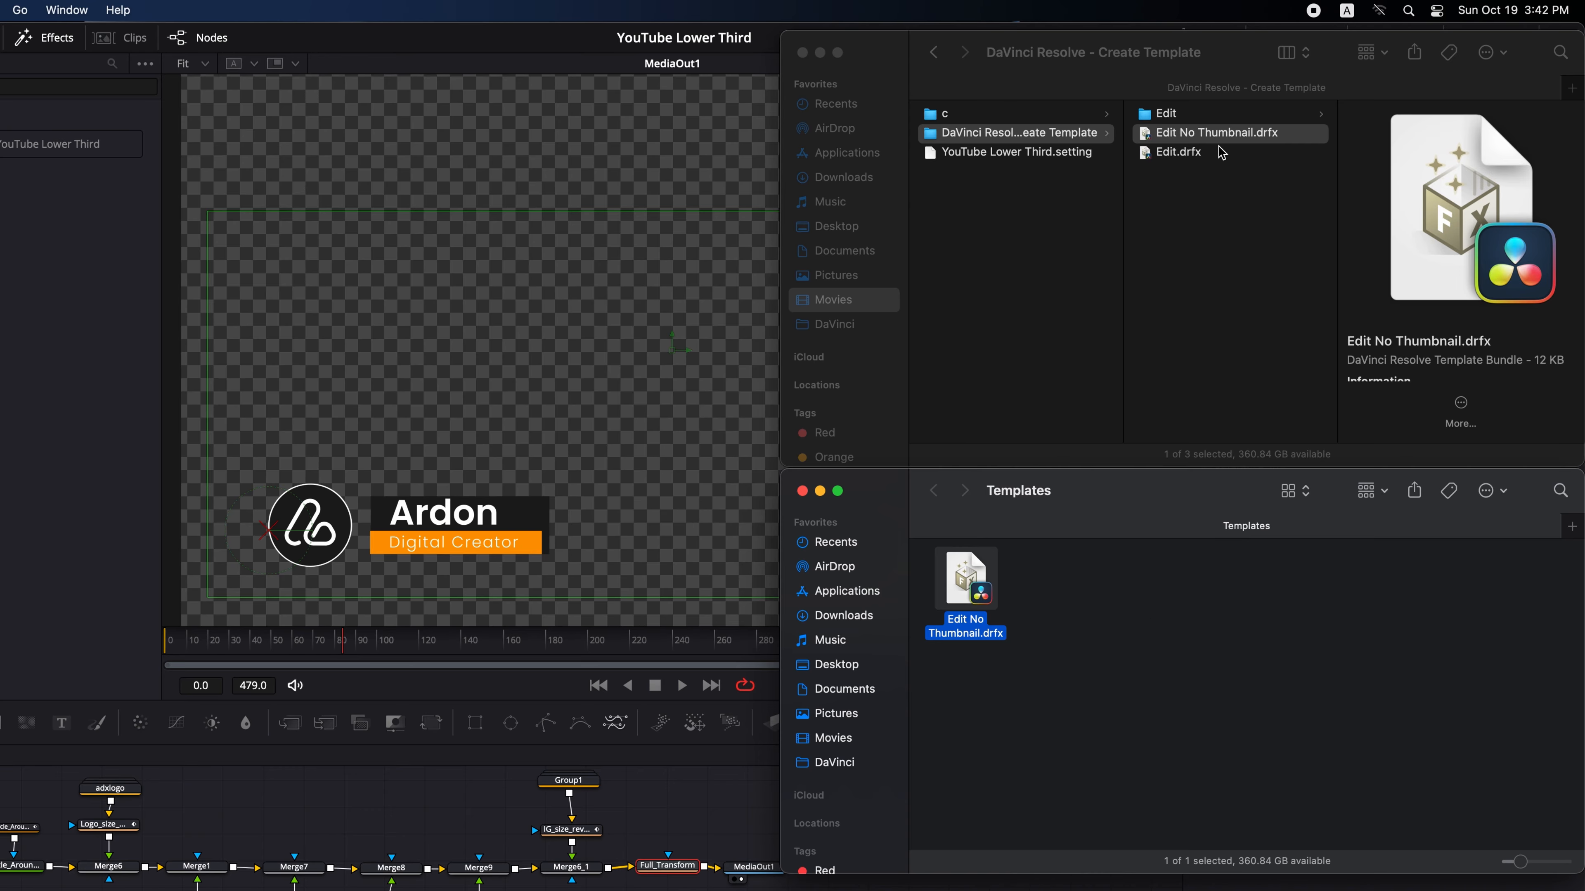
click(1222, 152)
drag(1186, 163, 1048, 690)
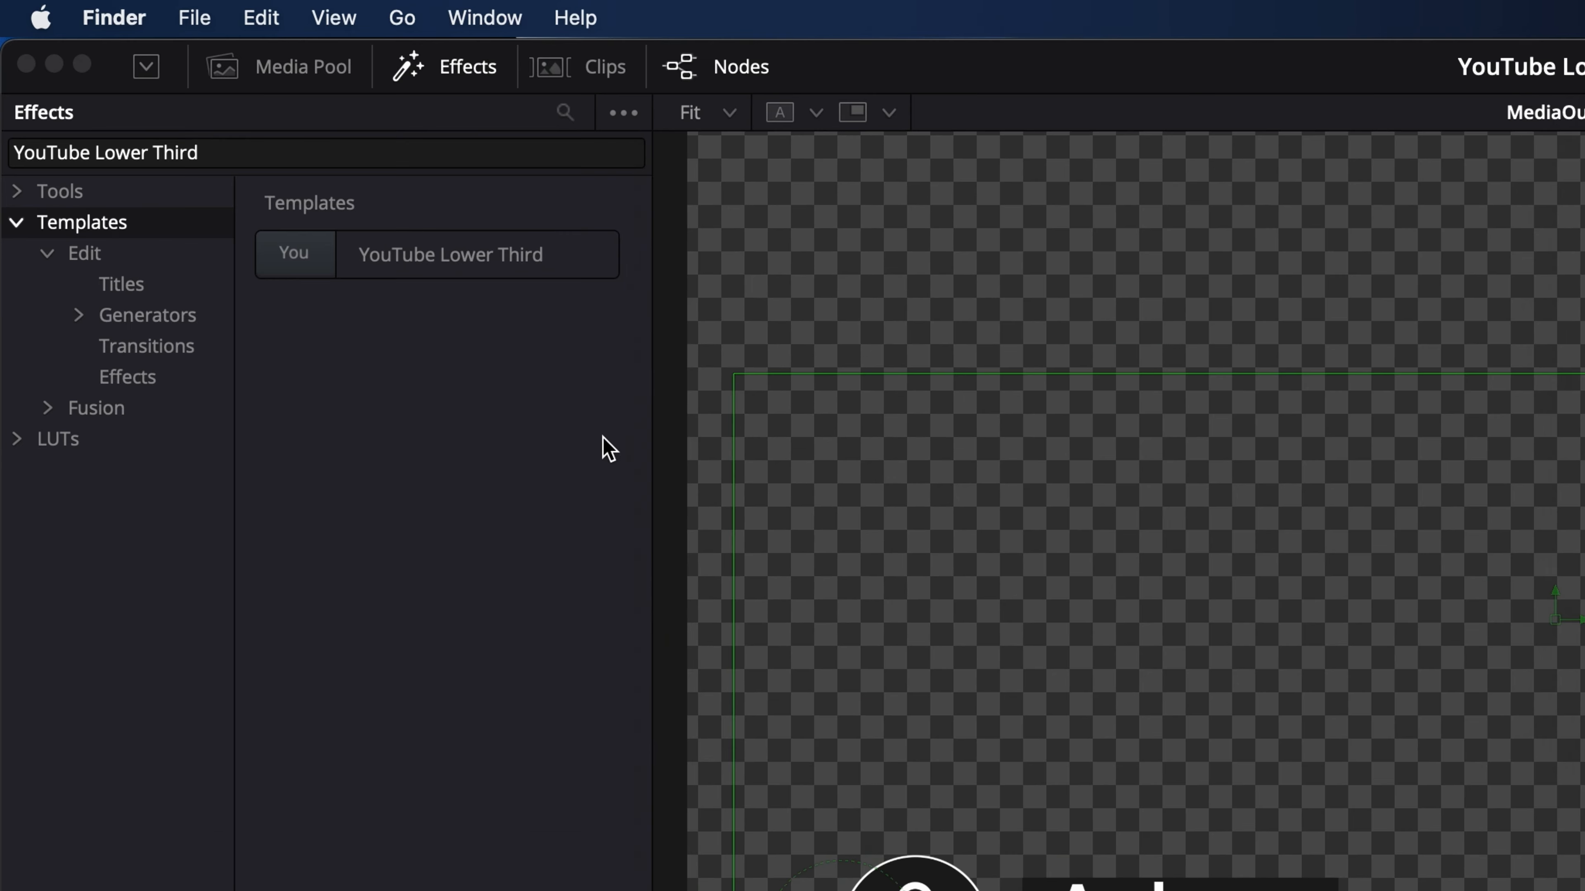
click(439, 454)
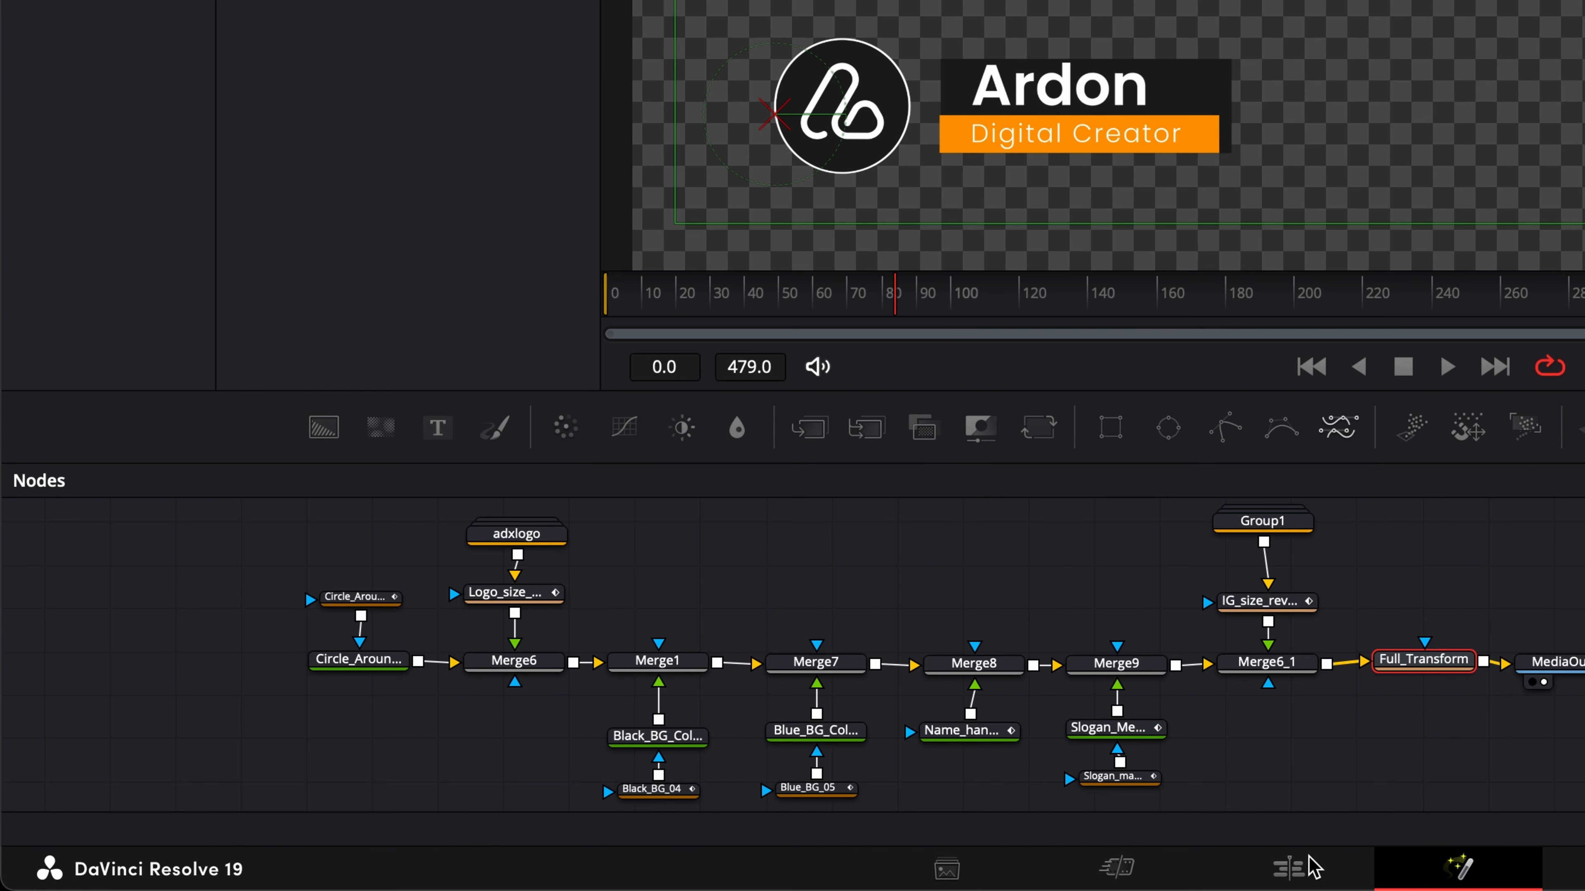
- Switch to the Edit page and delete the Fusion Composition clip from the timeline
click(1287, 868)
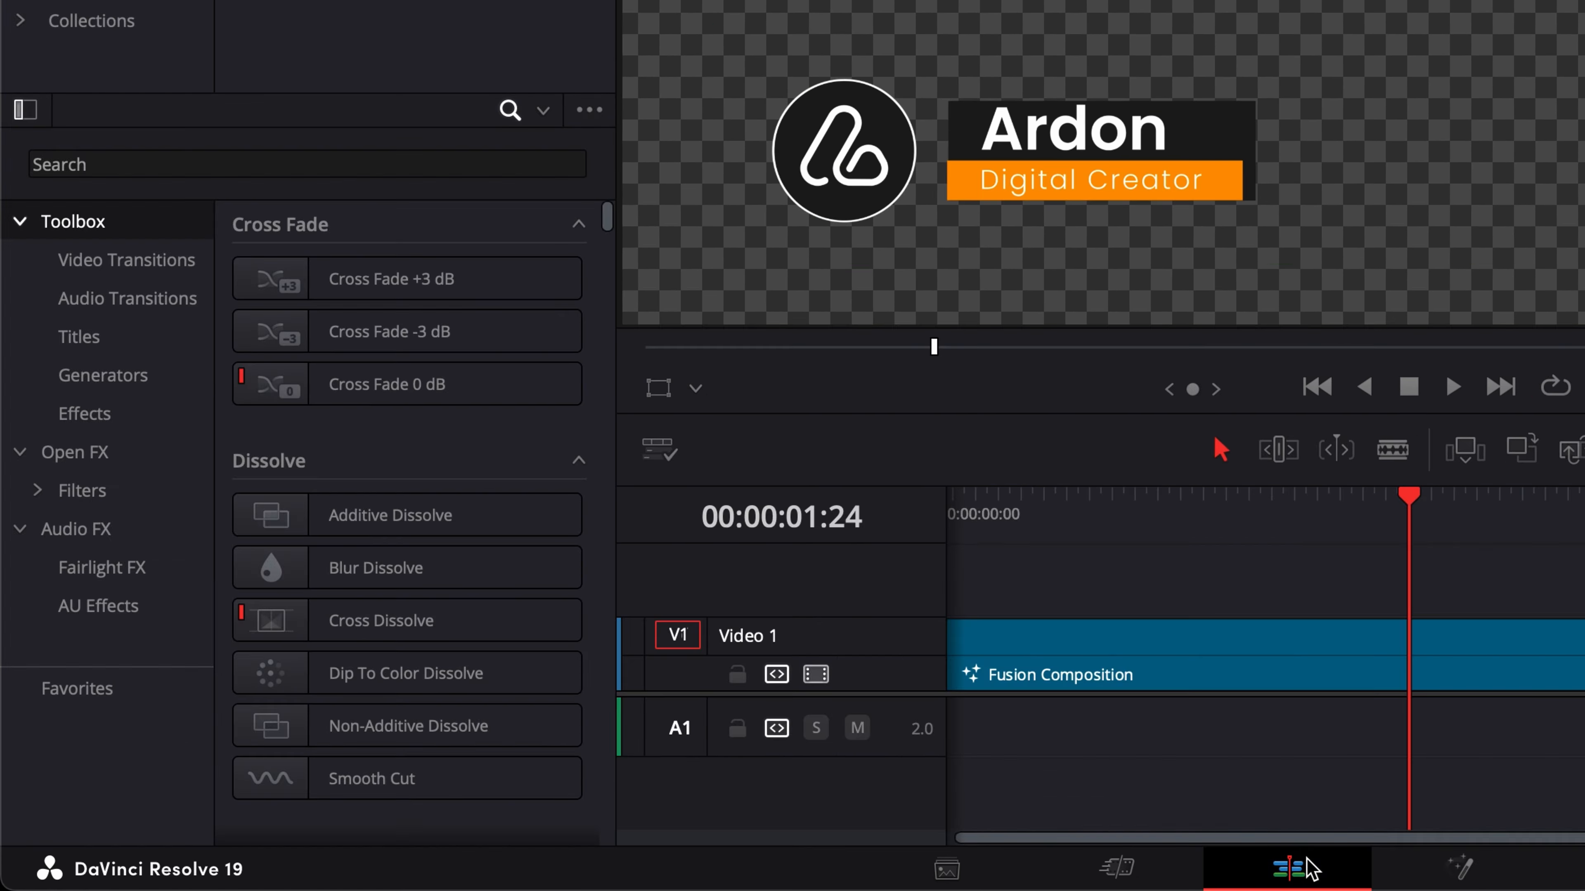
click(1277, 663)
key(Delete)
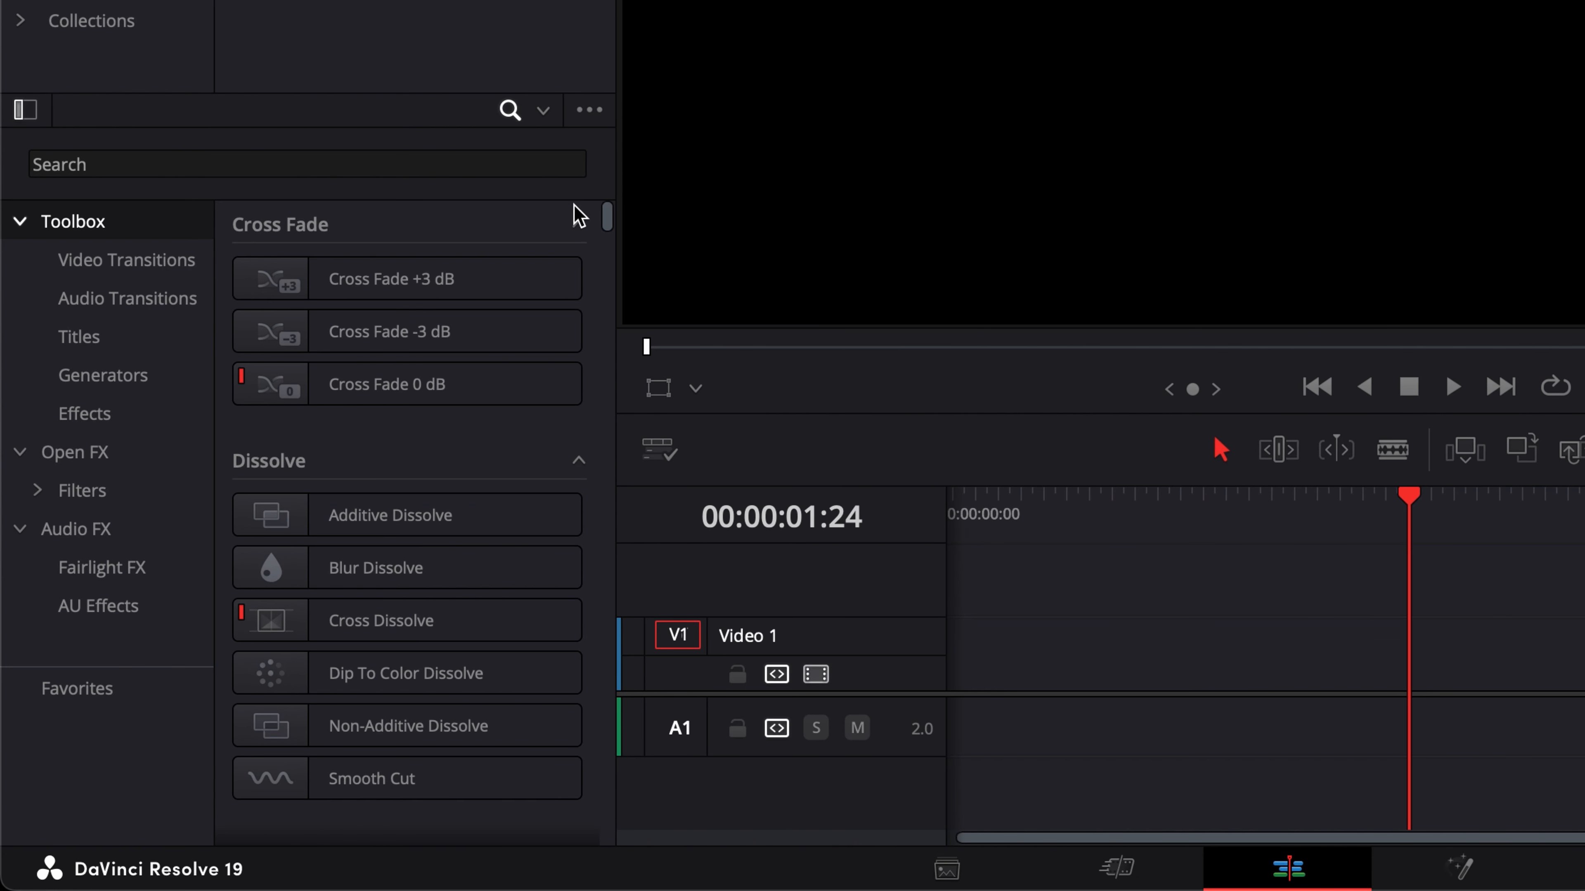
- Search the effects for YouTube Lower Third and add the thumbnail version of the title to the timeline
click(513, 163)
text(YouTube Lower Third)
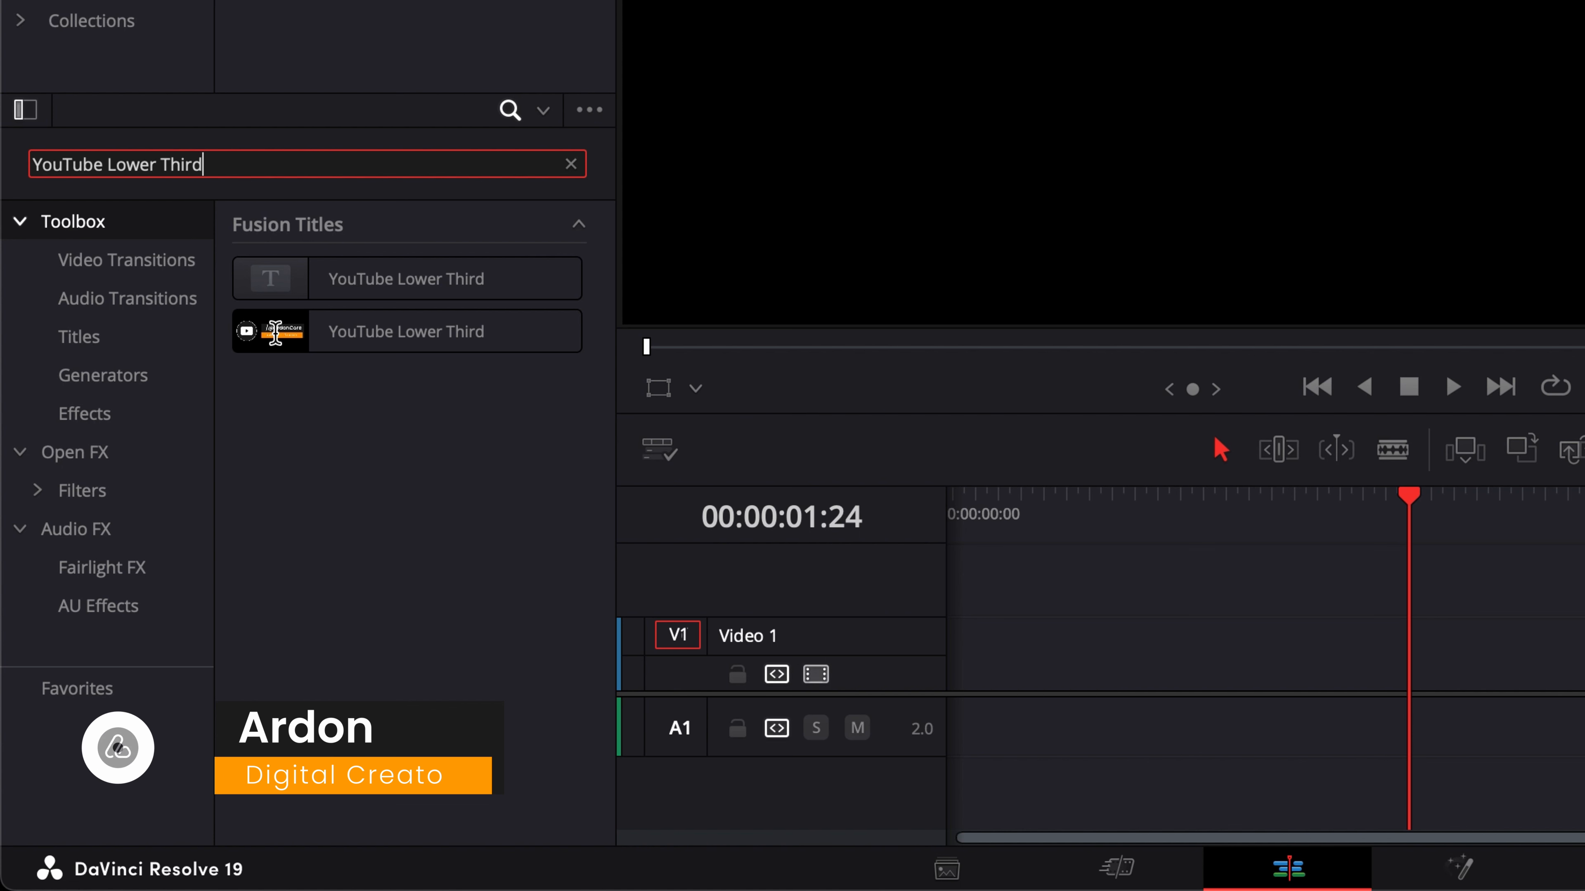
drag(276, 332, 1144, 672)
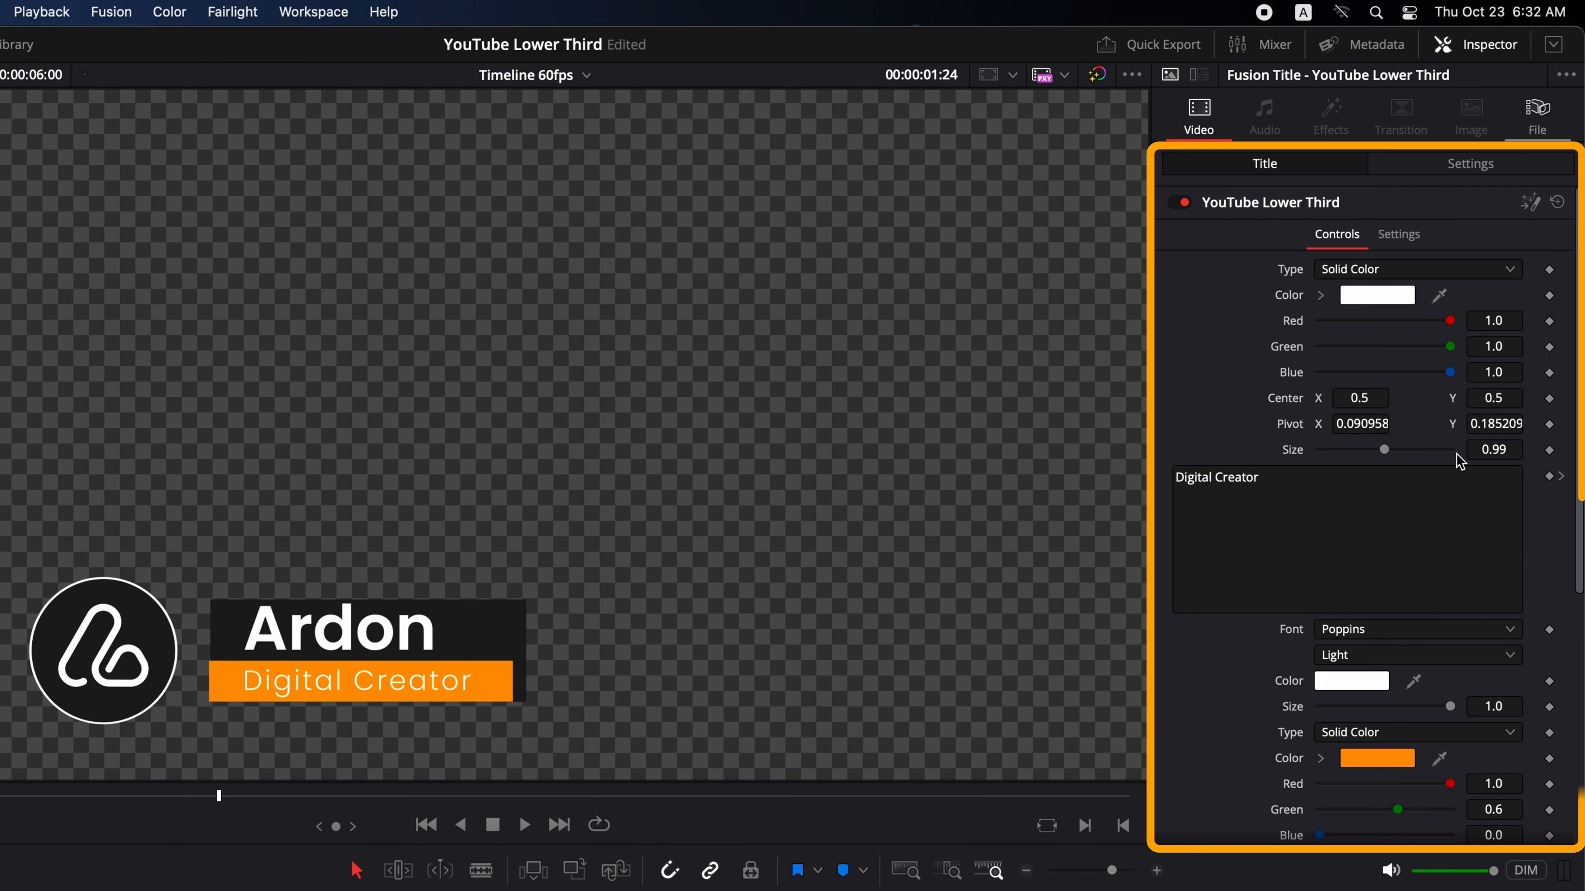
- Set the name background color's Blue value to 1.0
scroll(1265, 718, down, 8)
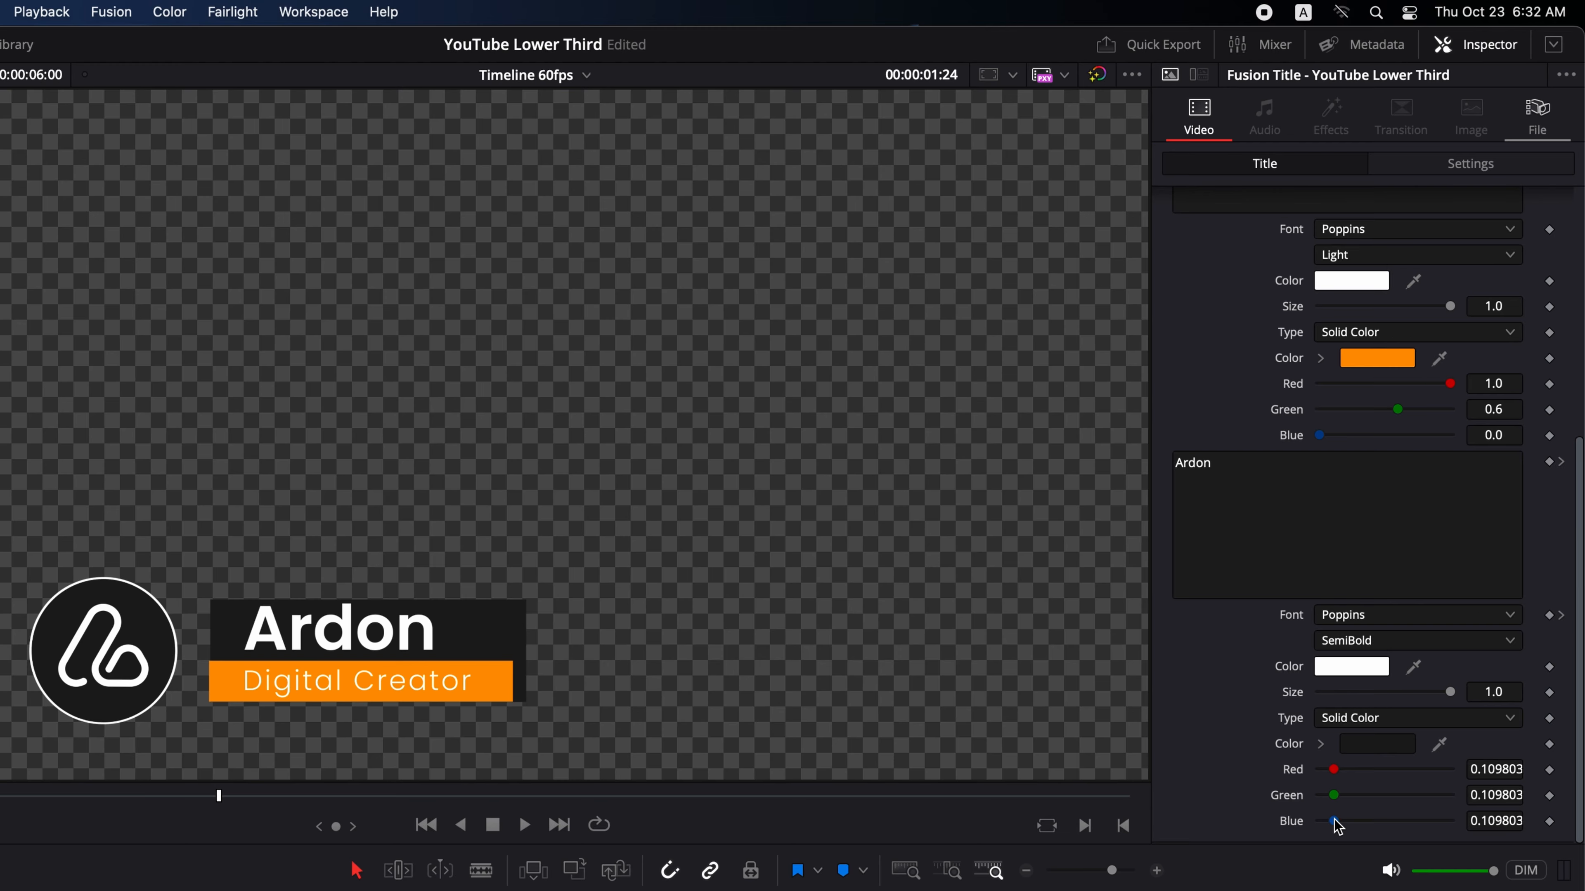
drag(1338, 827, 1484, 828)
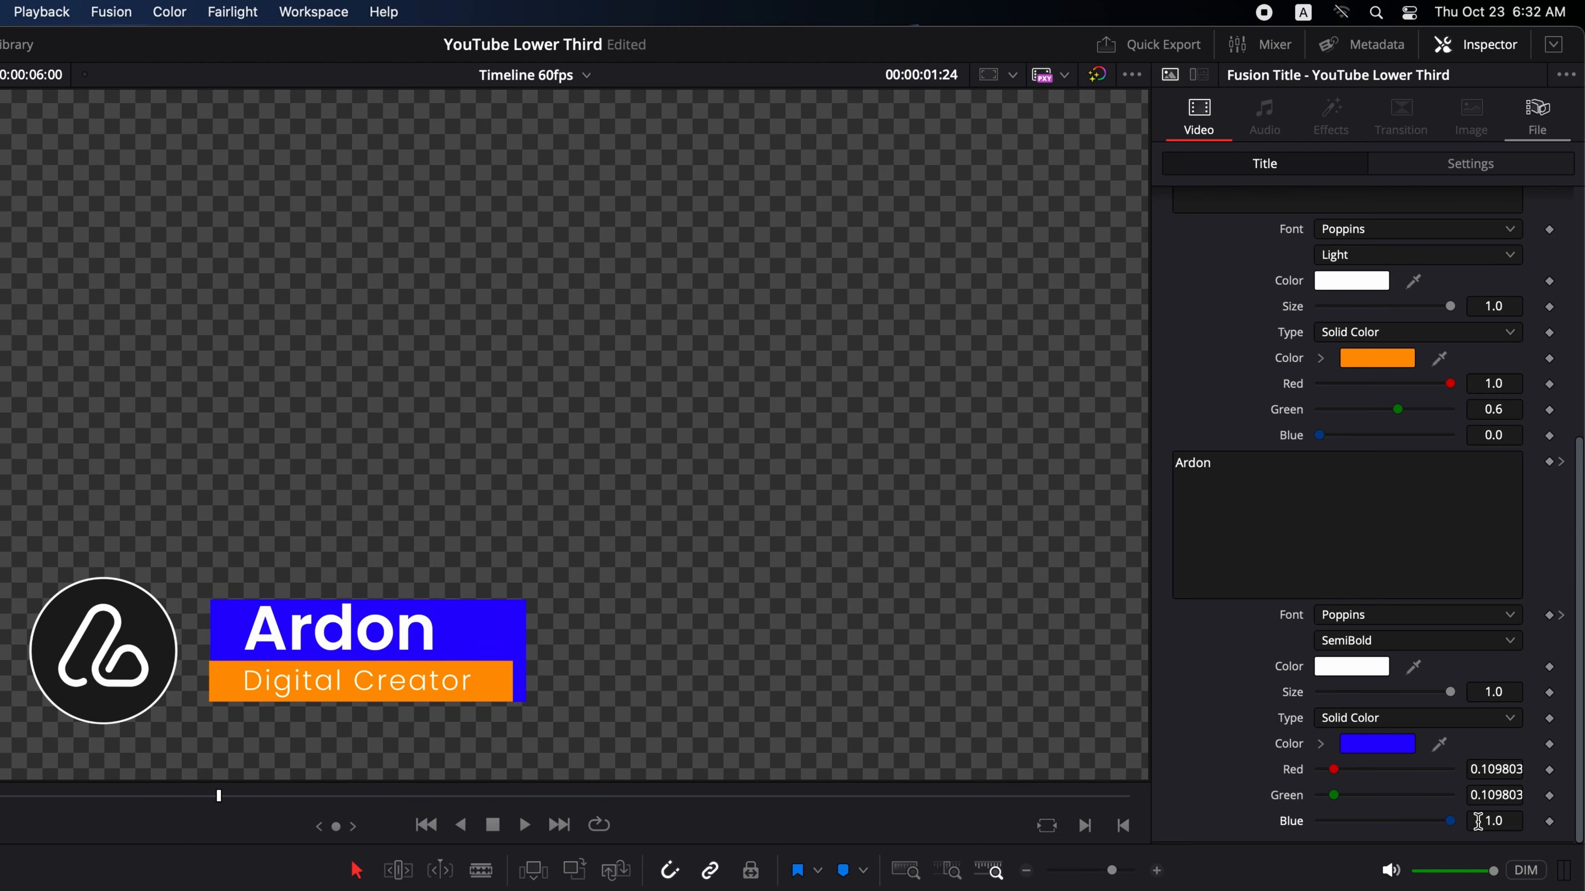
- Replace the name text with Full Name and reduce its size to about 0.787
double_click(1385, 481)
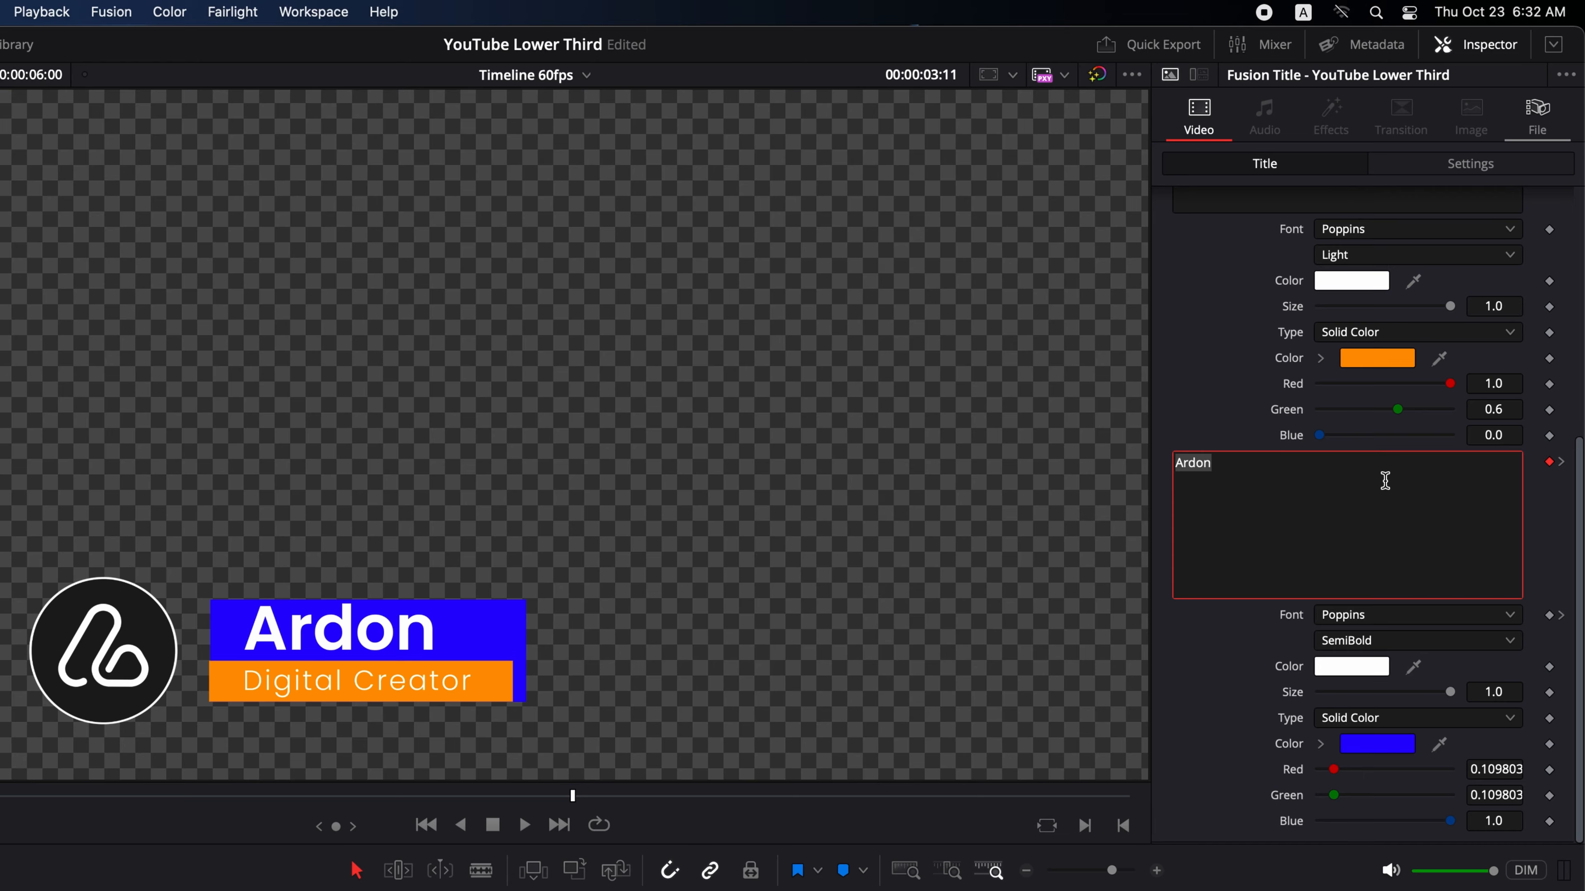
text(Full Name)
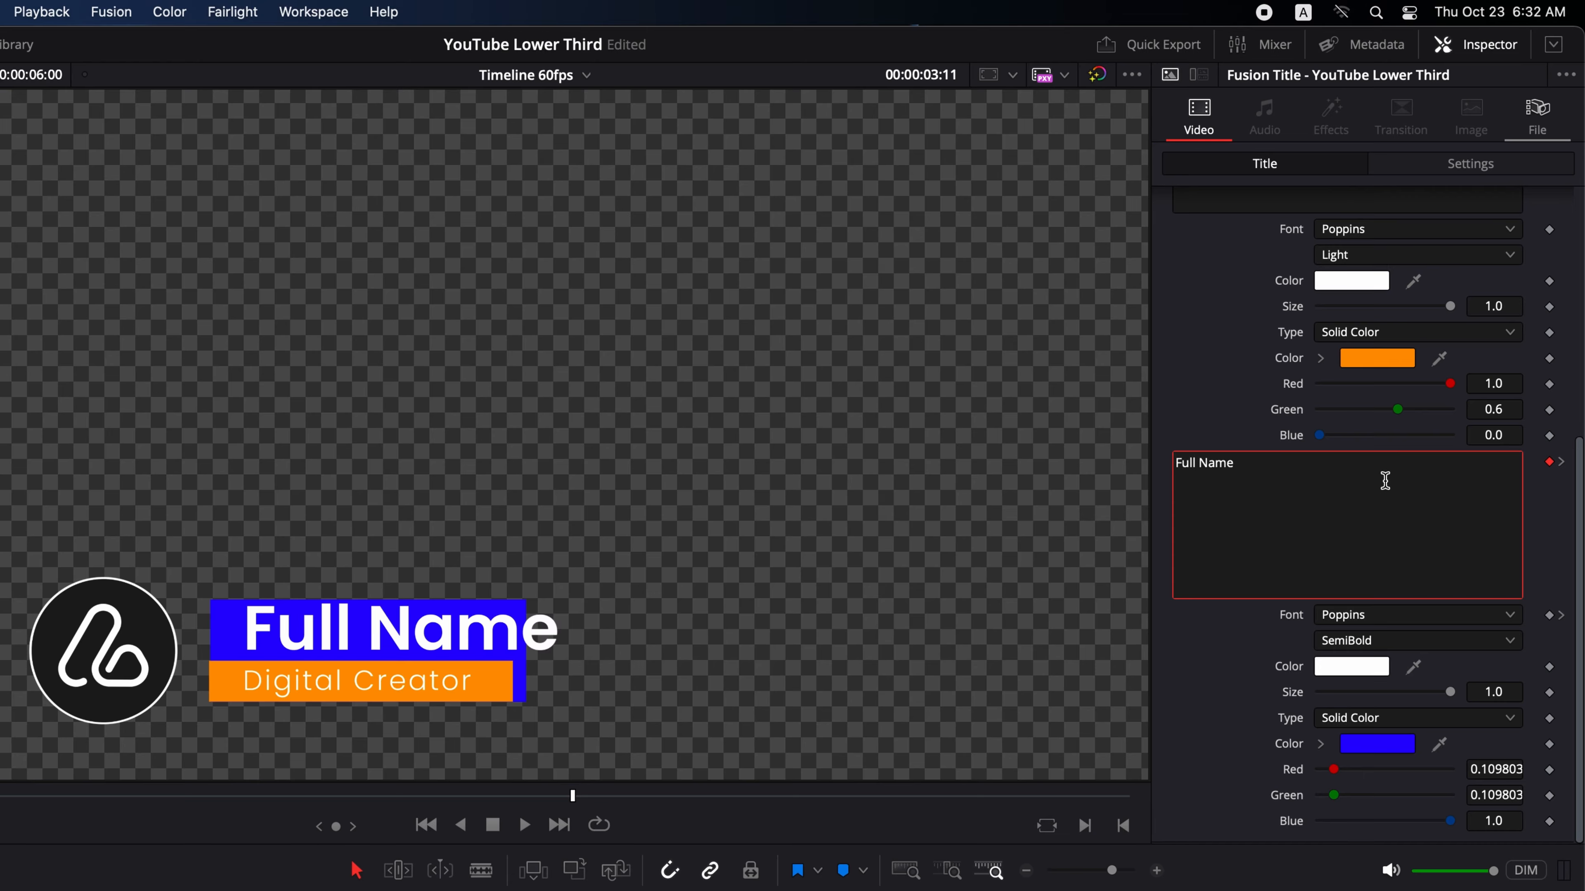
mouse_move(1449, 691)
mouse_down()
mouse_move(1411, 698)
mouse_move(1424, 698)
mouse_up()
- Set the subtitle background color to Red 0.85 and Blue 1.0
drag(1449, 385, 1434, 394)
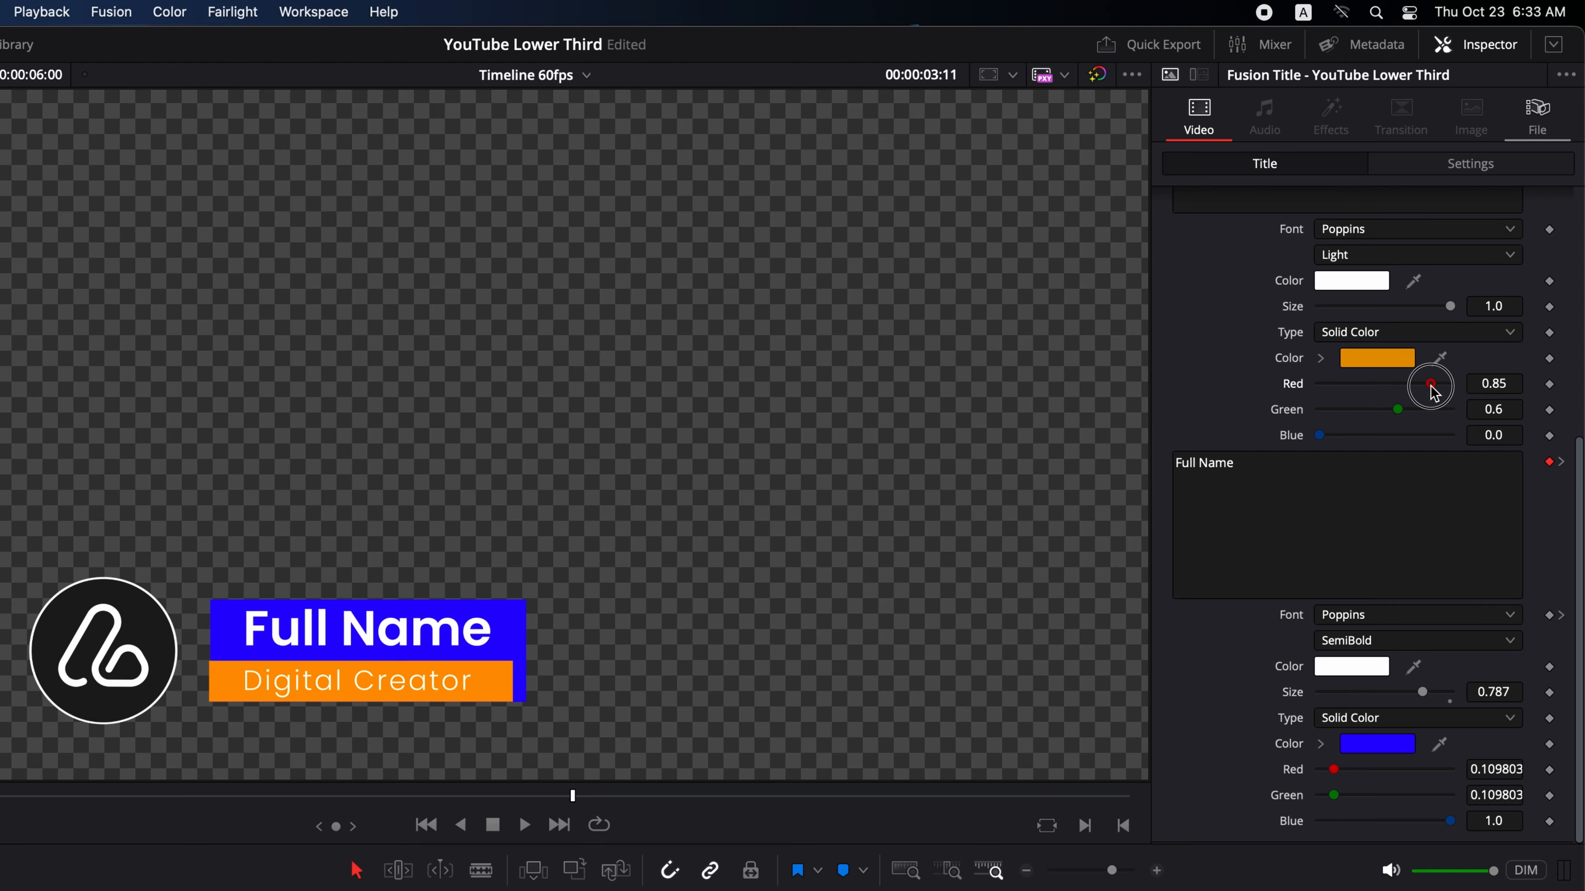
drag(1321, 436, 1474, 443)
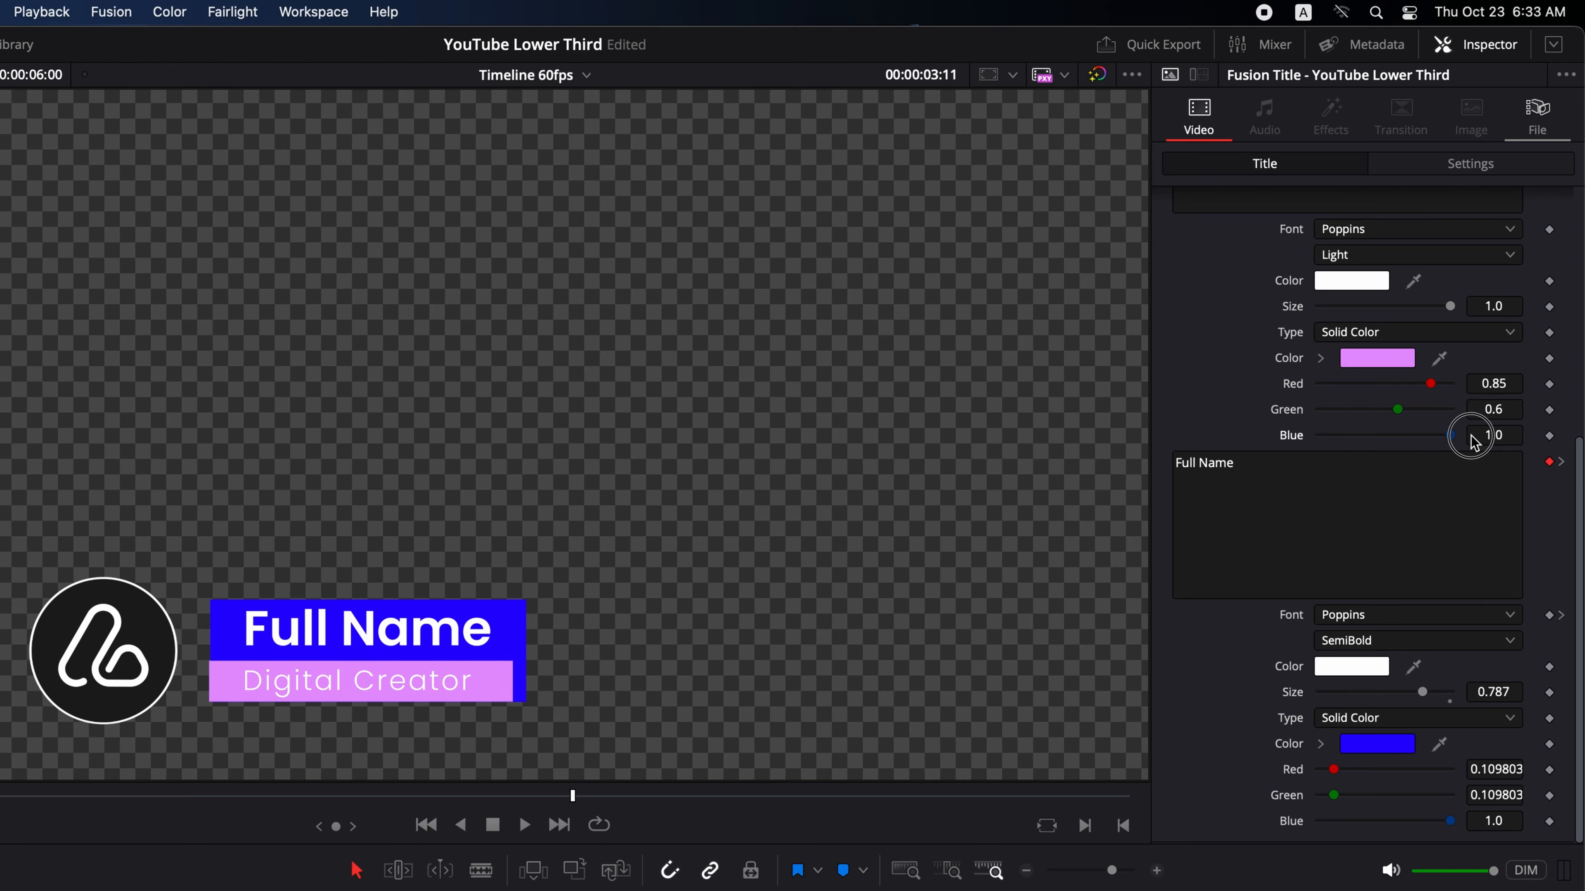
- Change the Digital Creator subtitle font to Oleo Script
scroll(1348, 401, up, 3)
click(1348, 400)
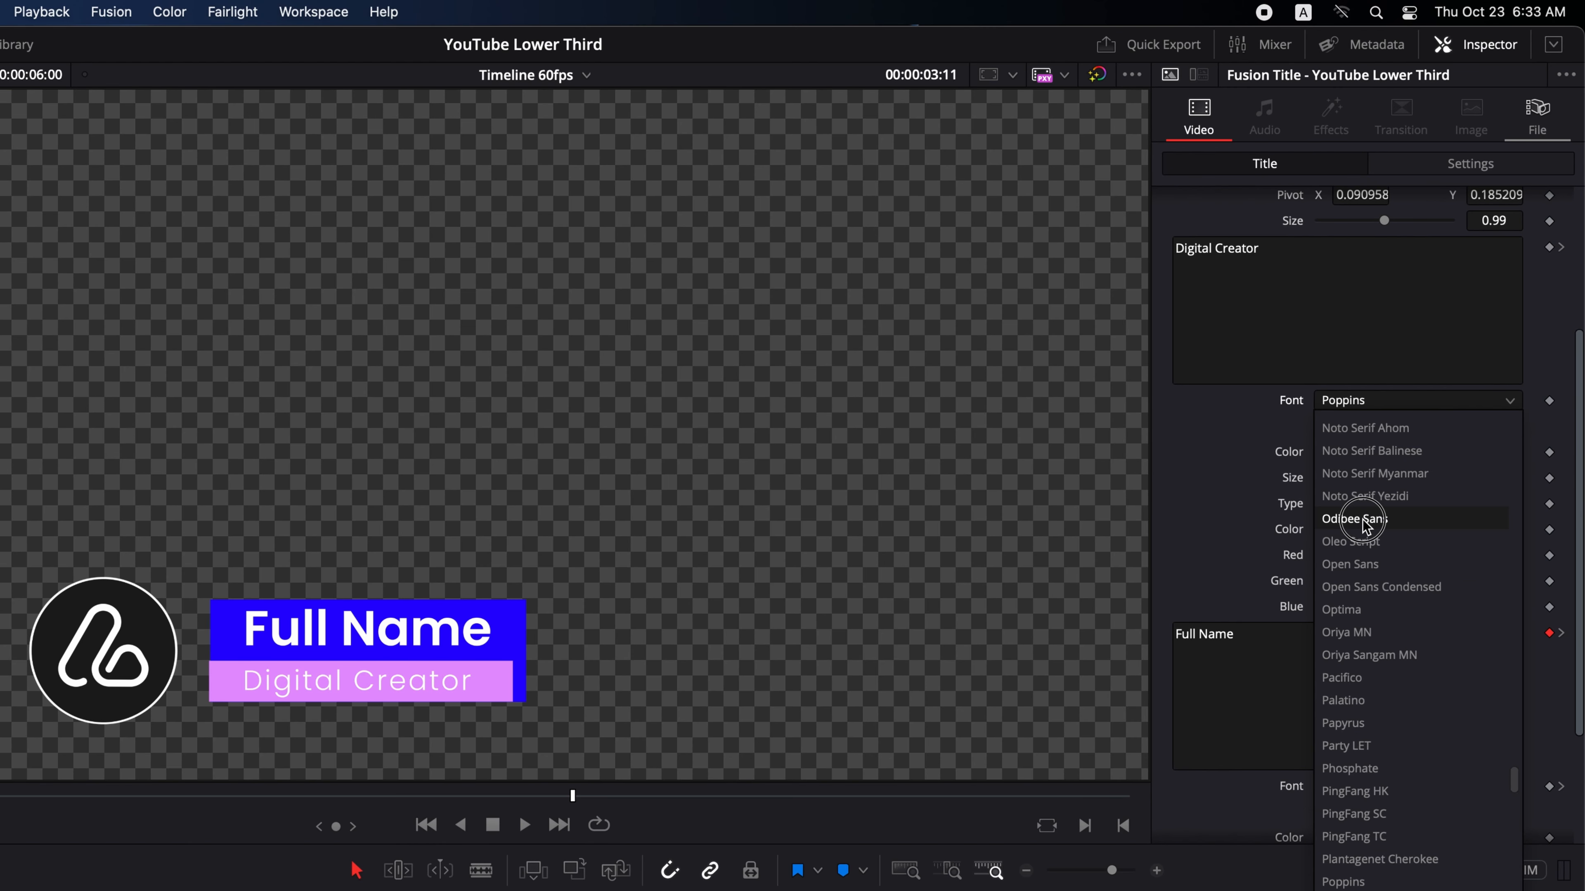
click(1362, 542)
- Set the title's overall Size to about 1.25 and its top color's Blue to about 0.866
scroll(1325, 480, up, 4)
double_click(1386, 448)
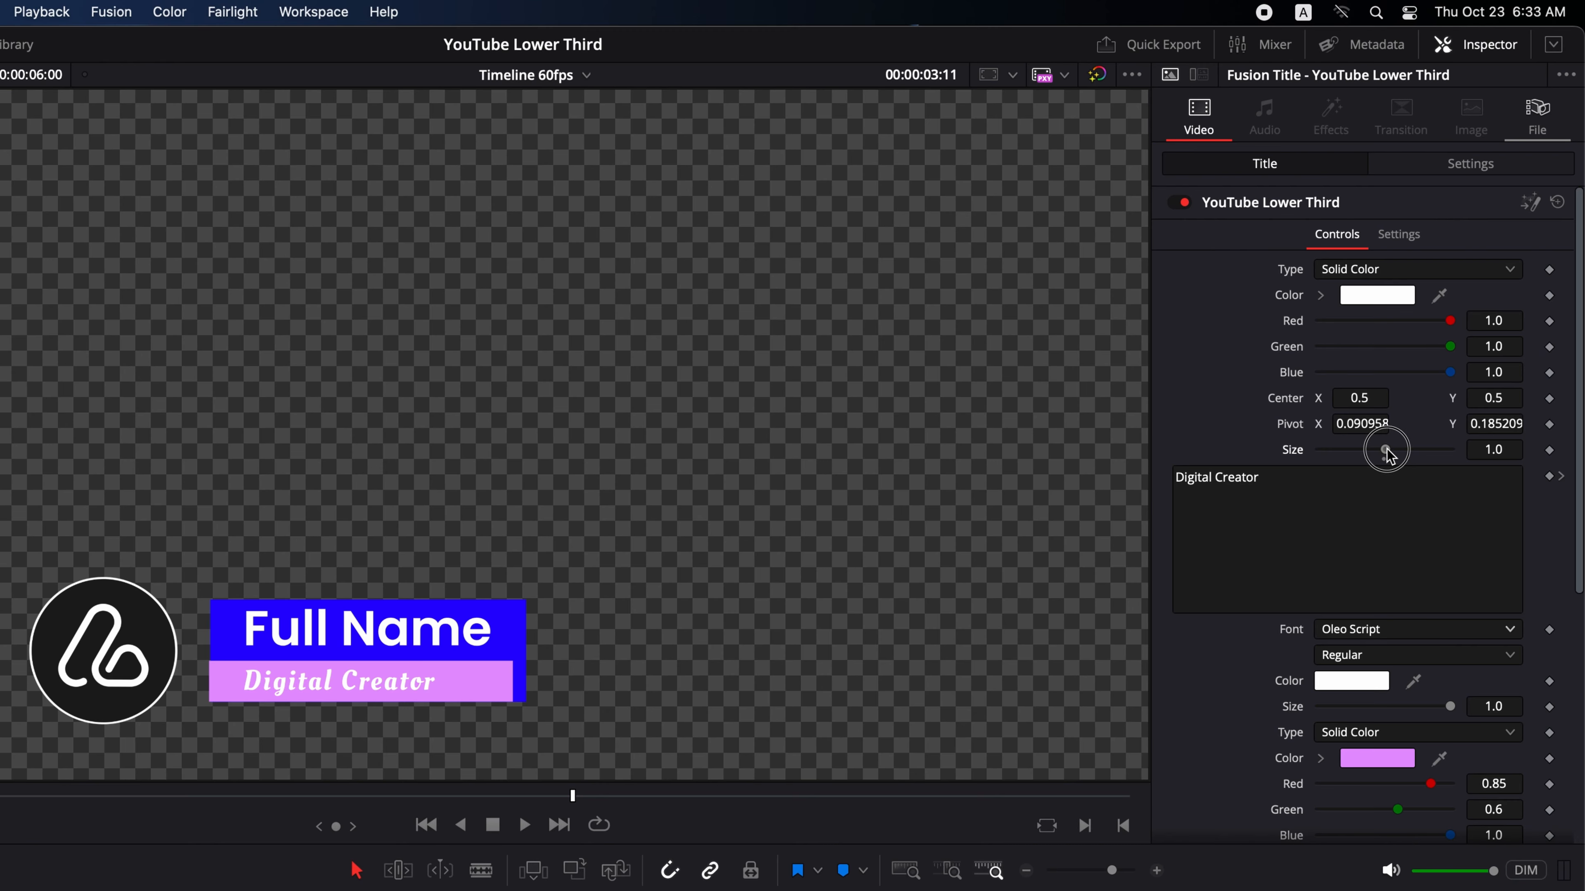
drag(1386, 449, 1391, 448)
click(1443, 373)
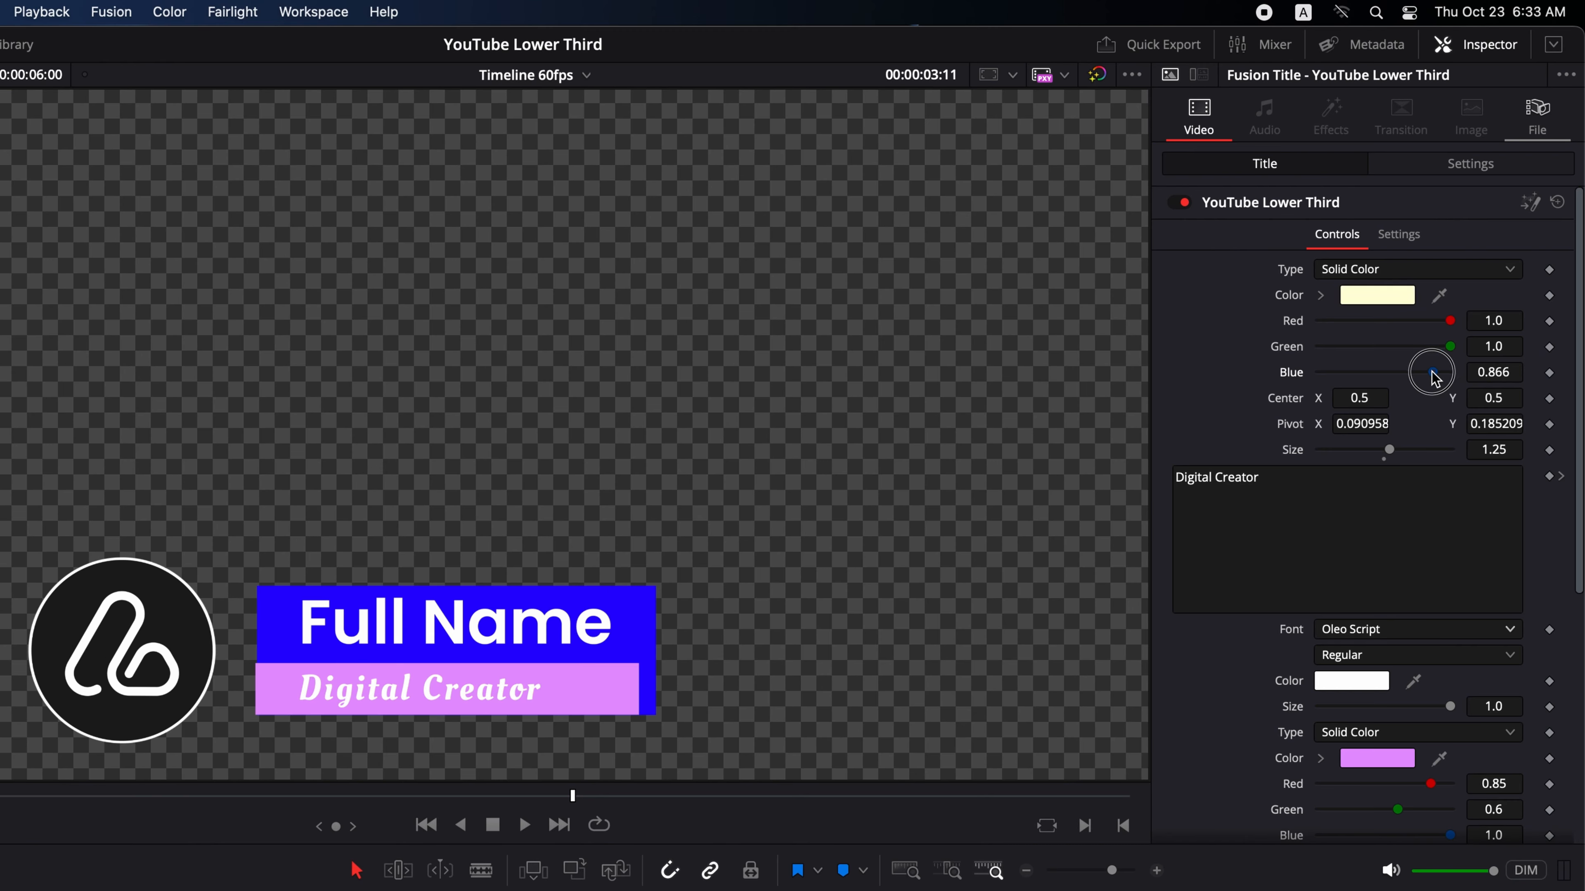